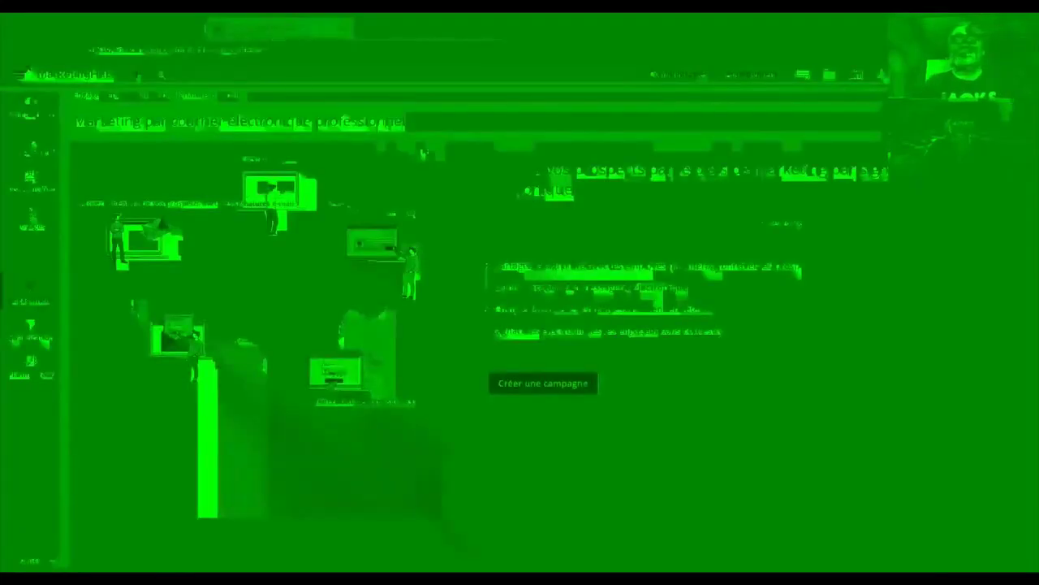
Create an email signature campaign named "Initiation pour la dégustation de Whiskey" and continue to its setup
{"action": "left_click", "coordinate": [530, 384]}
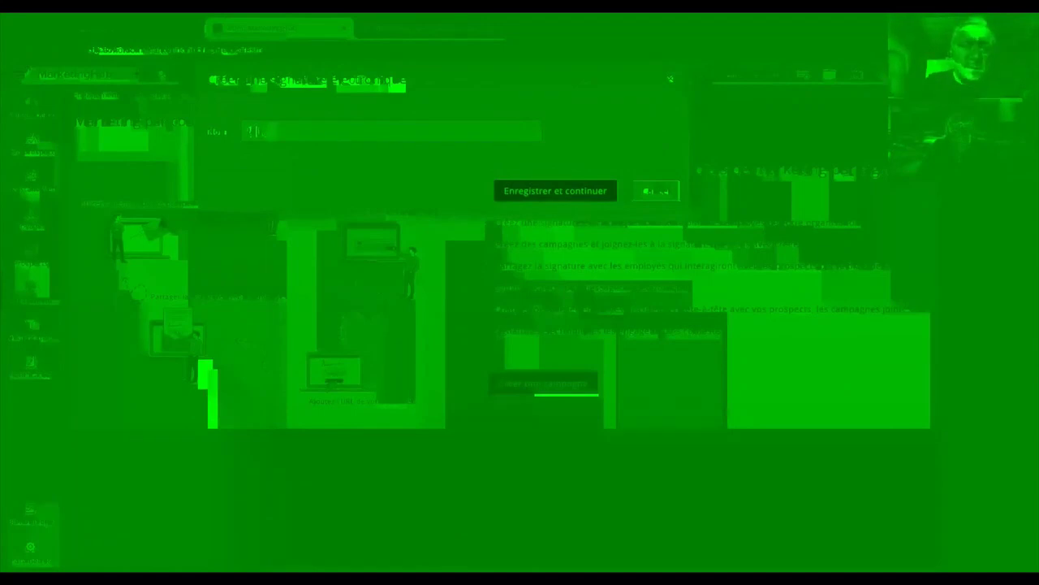
{"action": "type", "text": "test"}
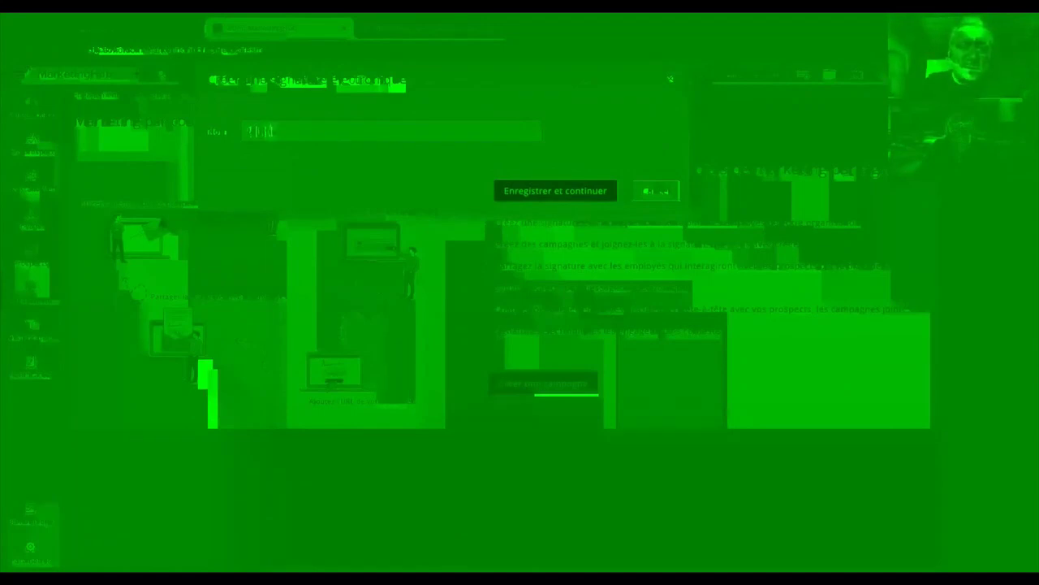
{"action": "key", "text": "BackSpace"}
{"action": "key", "text": "BackSpace"}
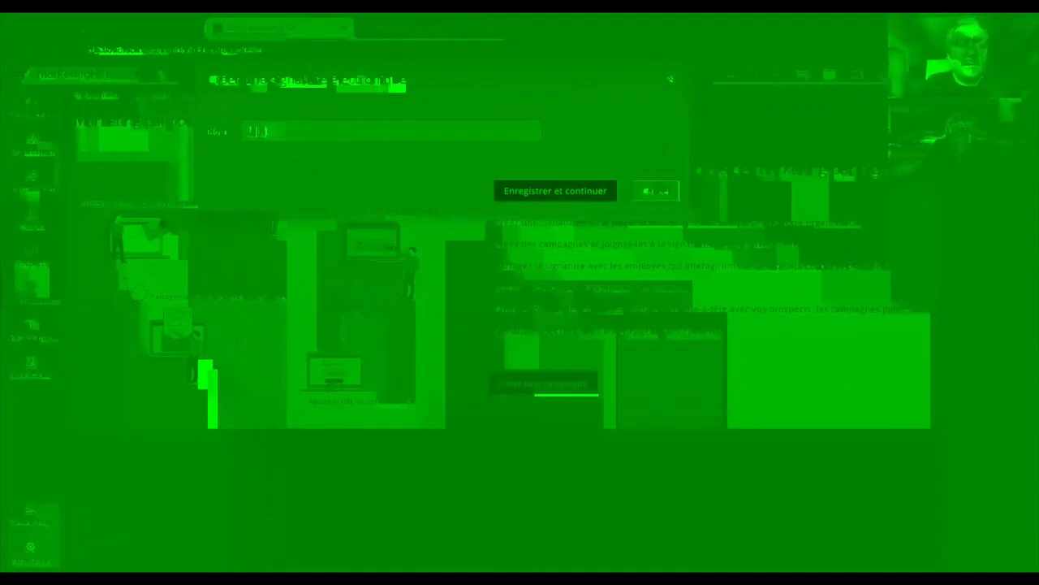
{"action": "type", "text": "st 1"}
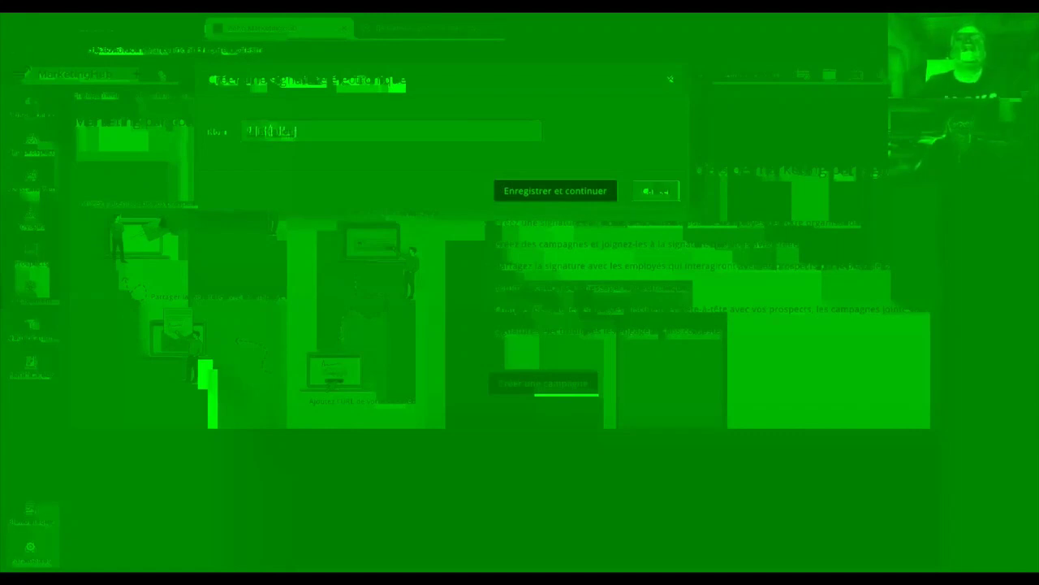
{"action": "key", "text": "BackSpace"}
{"action": "key", "text": "BackSpace"}
{"action": "key", "text": "BackSpace"}
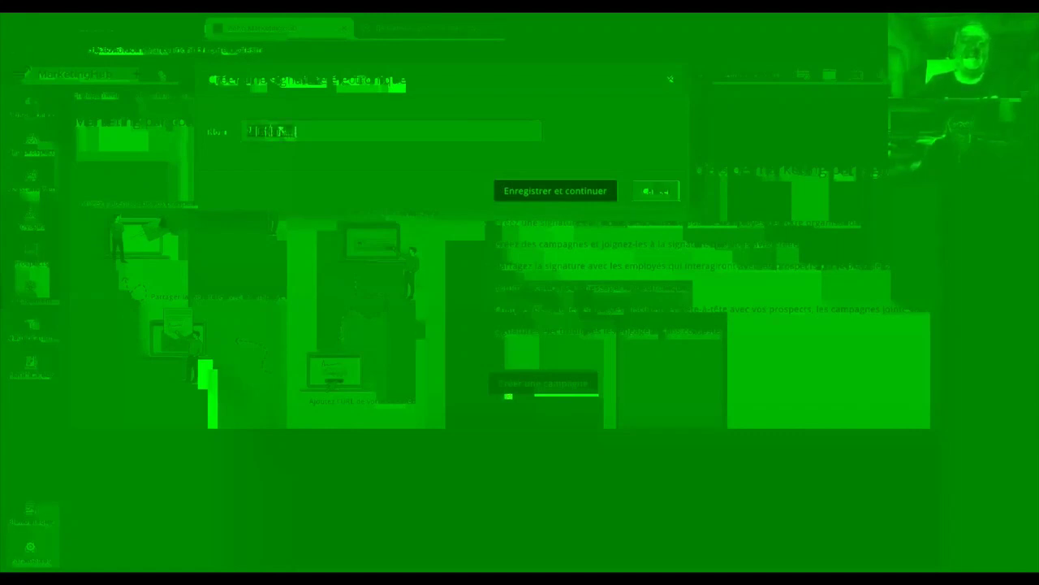
{"action": "type", "text": "mail"}
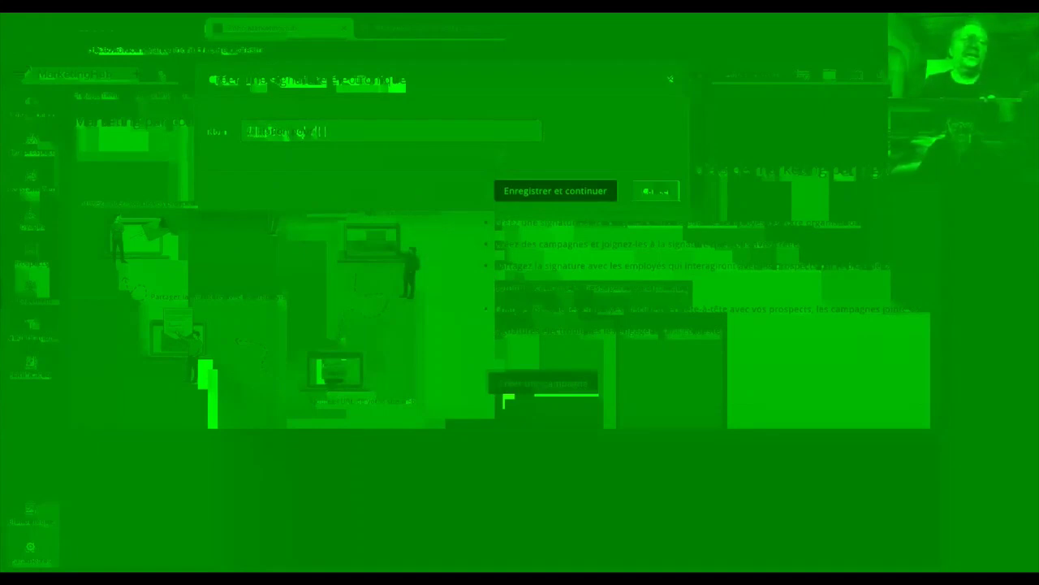
{"action": "type", "text": "dégu"}
{"action": "key", "text": "BackSpace"}
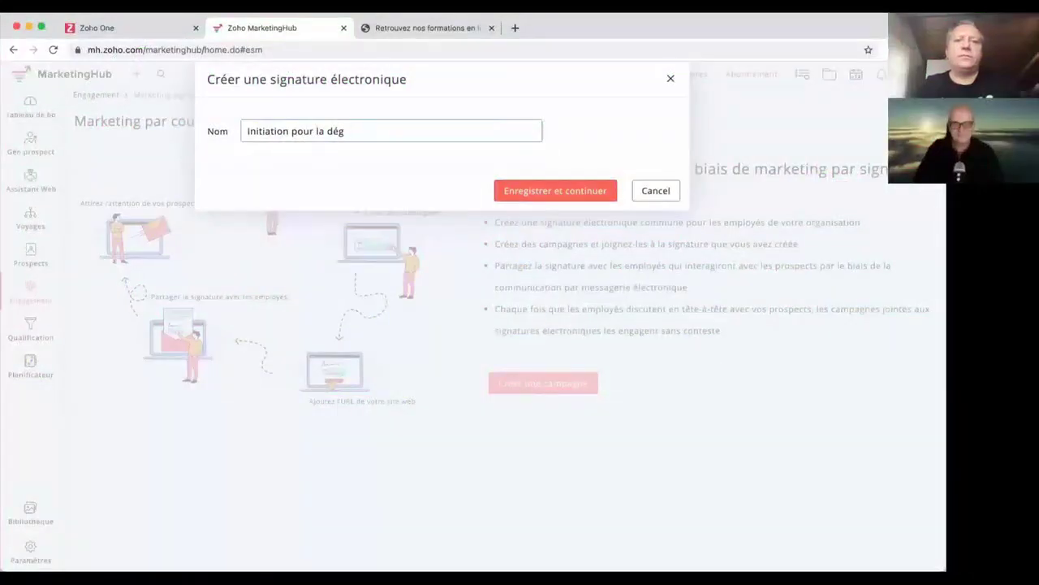
{"action": "type", "text": "ustation de "}
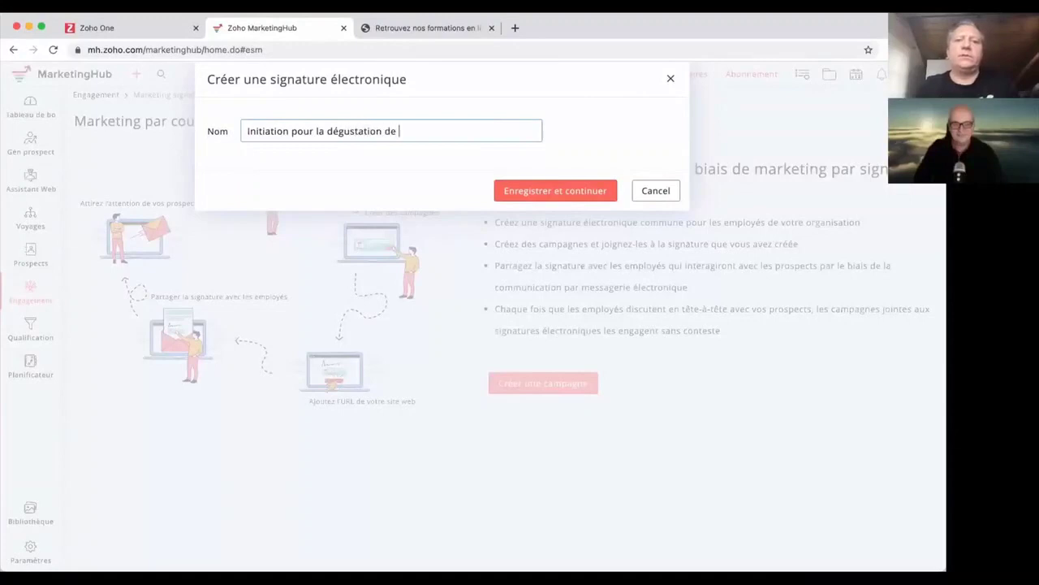
{"action": "type", "text": "Whiskey"}
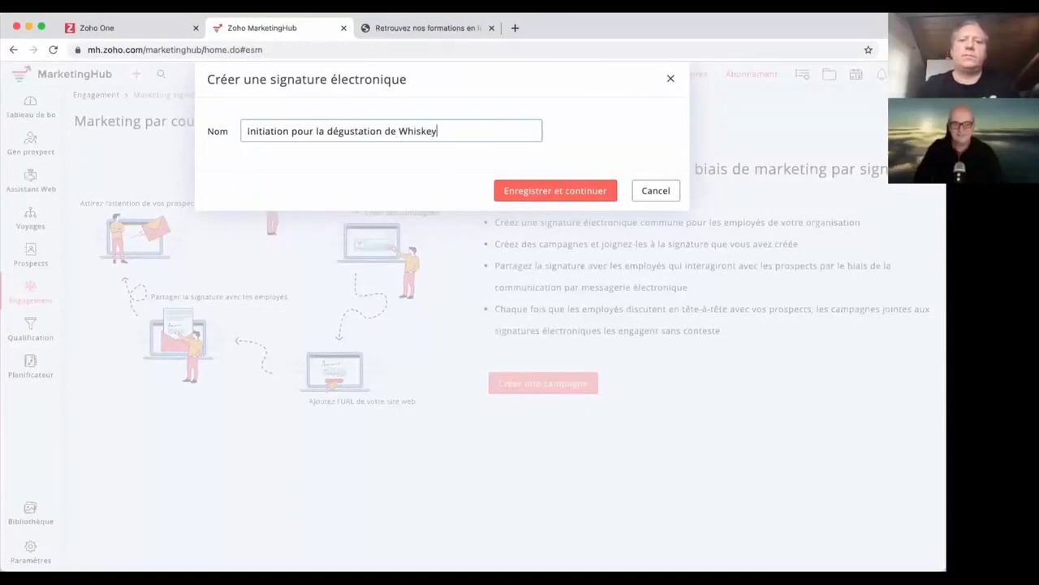
{"action": "left_click", "coordinate": [533, 191]}
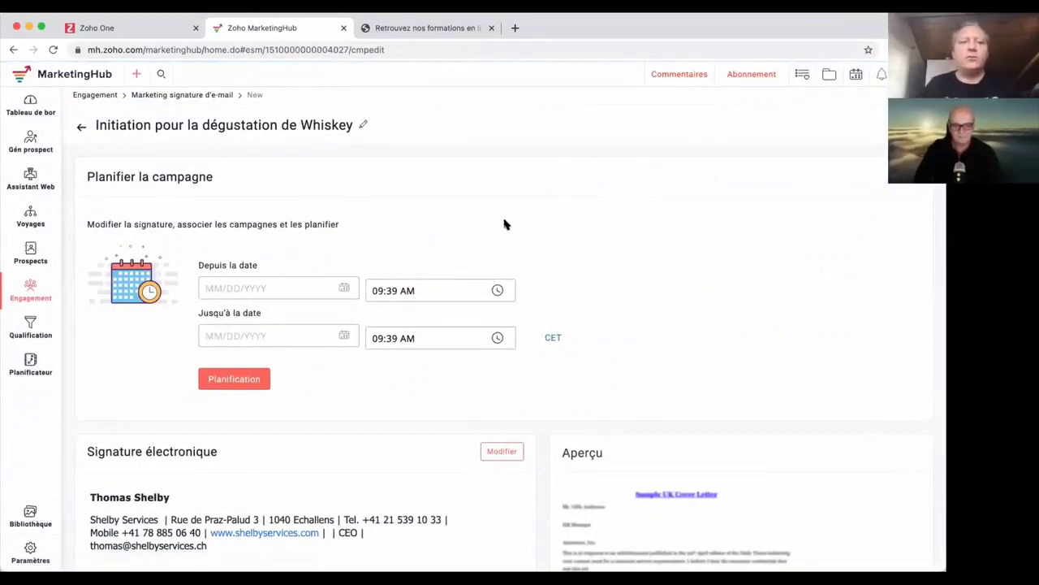
Set the campaign schedule to run from 12/08/2020 until 12/14/2020
{"action": "left_click", "coordinate": [225, 289]}
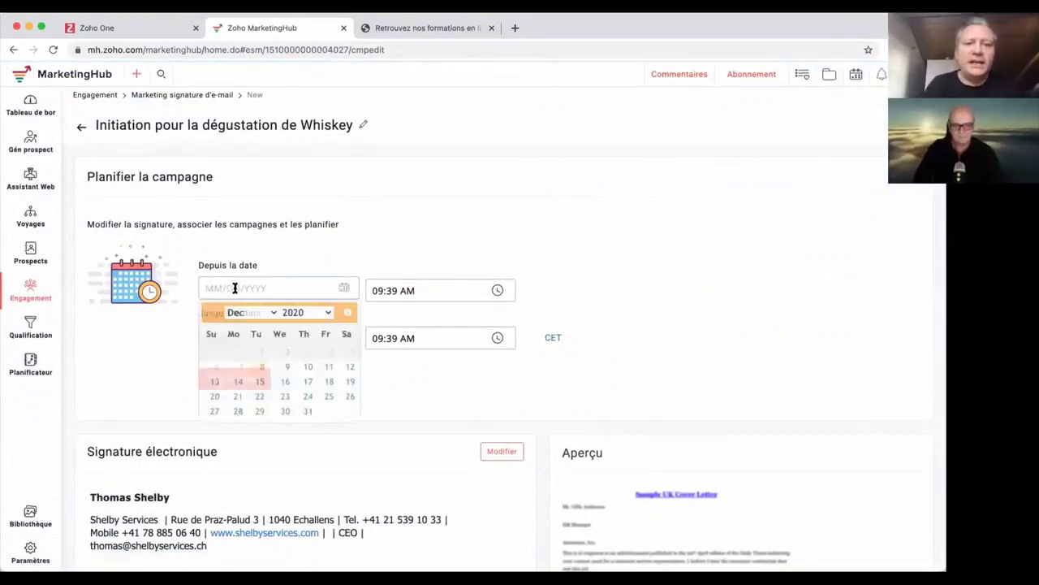
{"action": "left_click", "coordinate": [261, 366]}
{"action": "scroll", "coordinate": [366, 229], "scroll_direction": "down", "scroll_amount": 1}
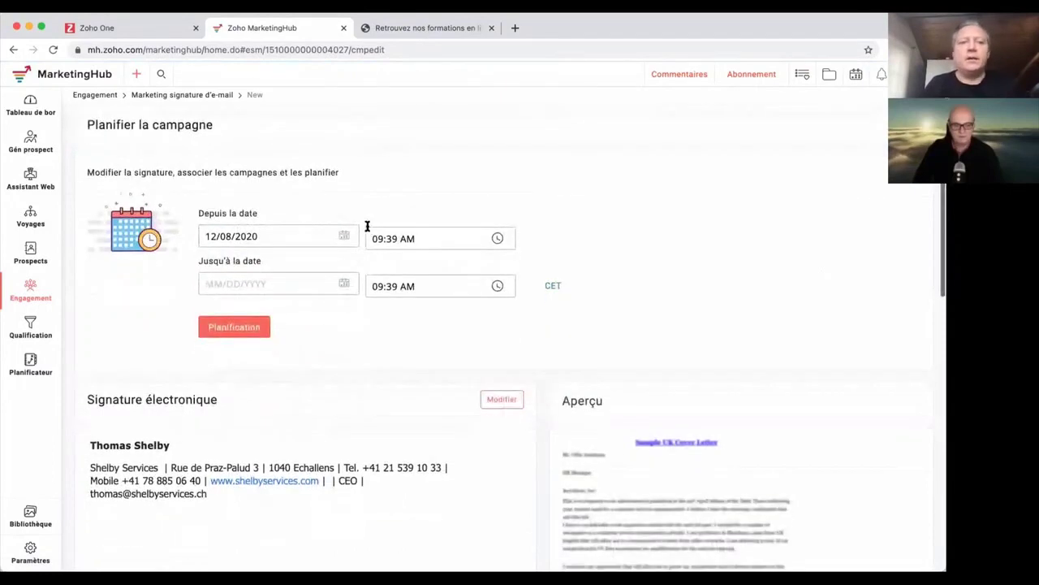
{"action": "left_click", "coordinate": [286, 277]}
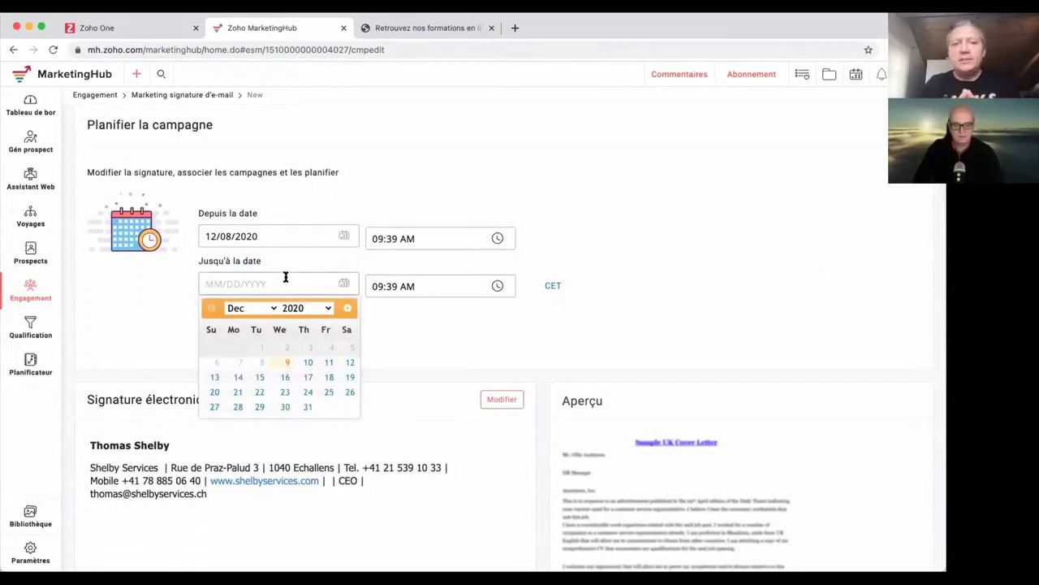
{"action": "left_click", "coordinate": [238, 376]}
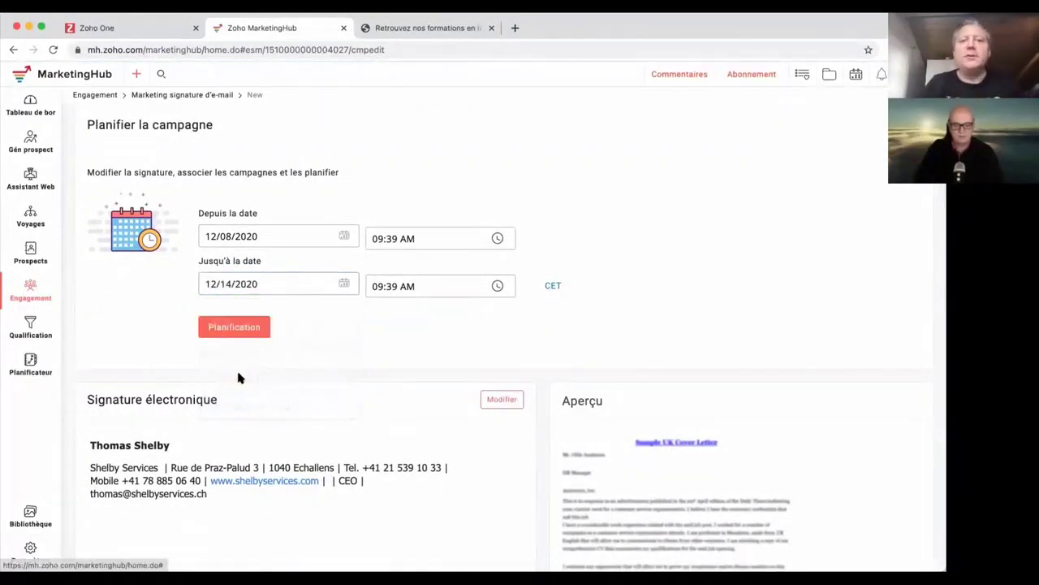
Set the campaign's end time to 10:00 AM
{"action": "left_click", "coordinate": [375, 287]}
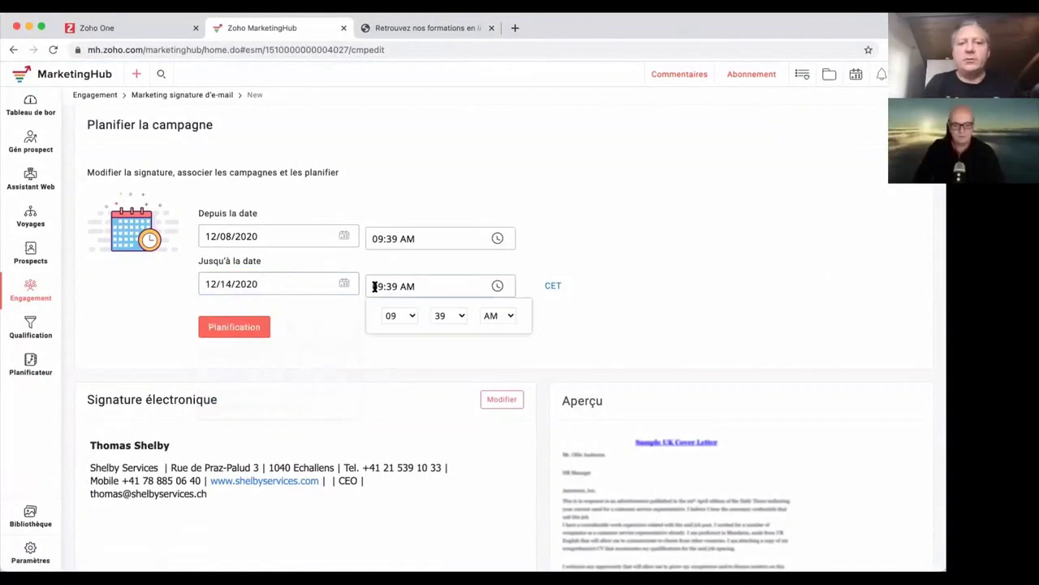
{"action": "left_click", "coordinate": [413, 315]}
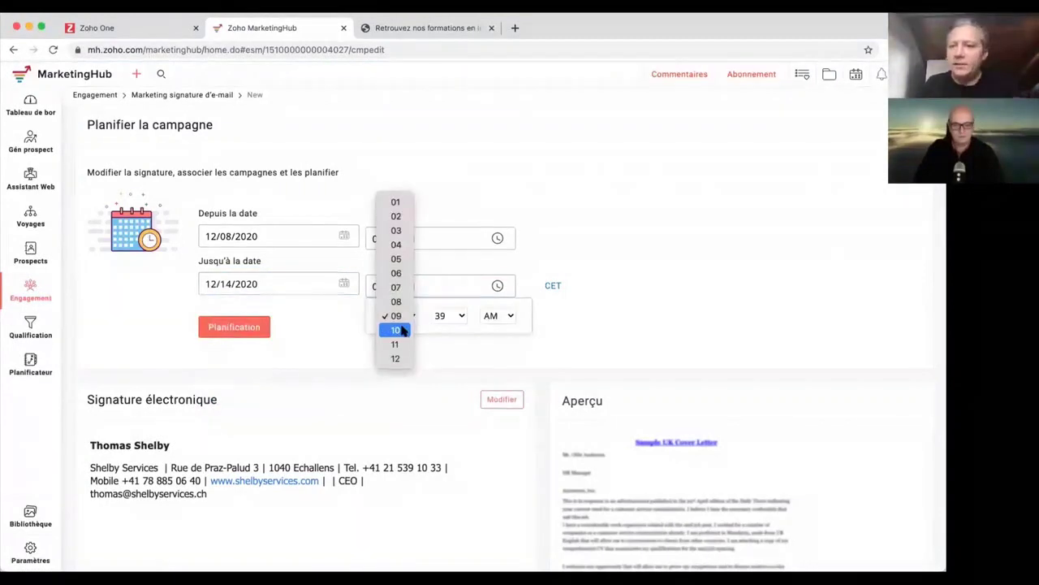
{"action": "left_click", "coordinate": [401, 329]}
{"action": "left_click", "coordinate": [454, 316]}
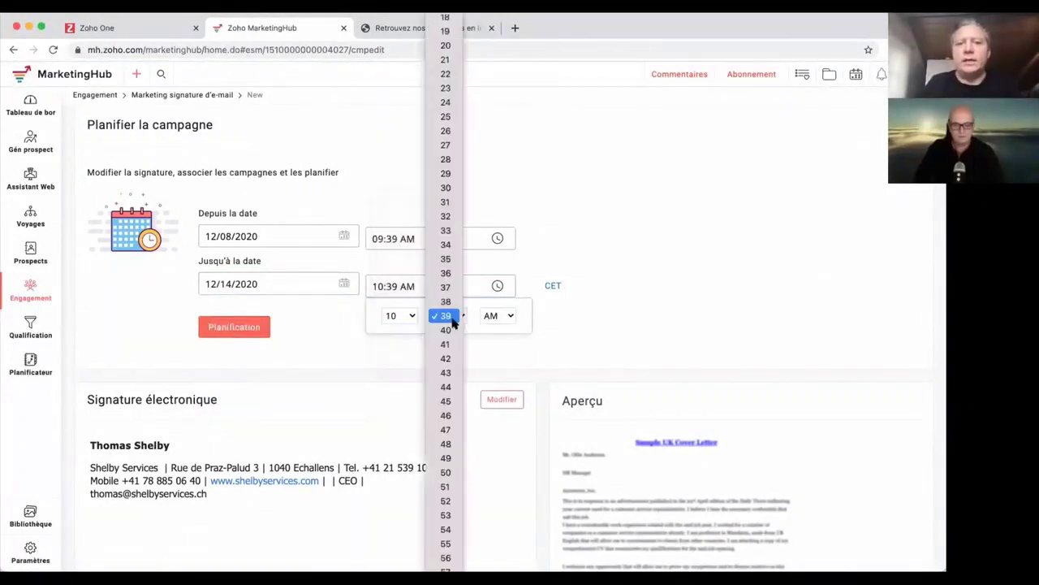
{"action": "mouse_move", "coordinate": [445, 14]}
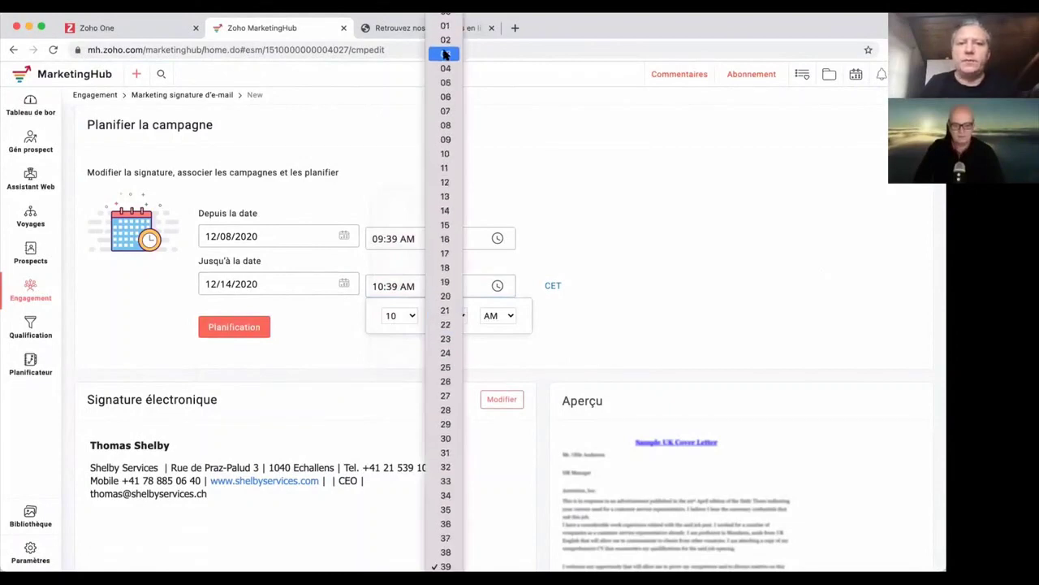
{"action": "left_click", "coordinate": [445, 15]}
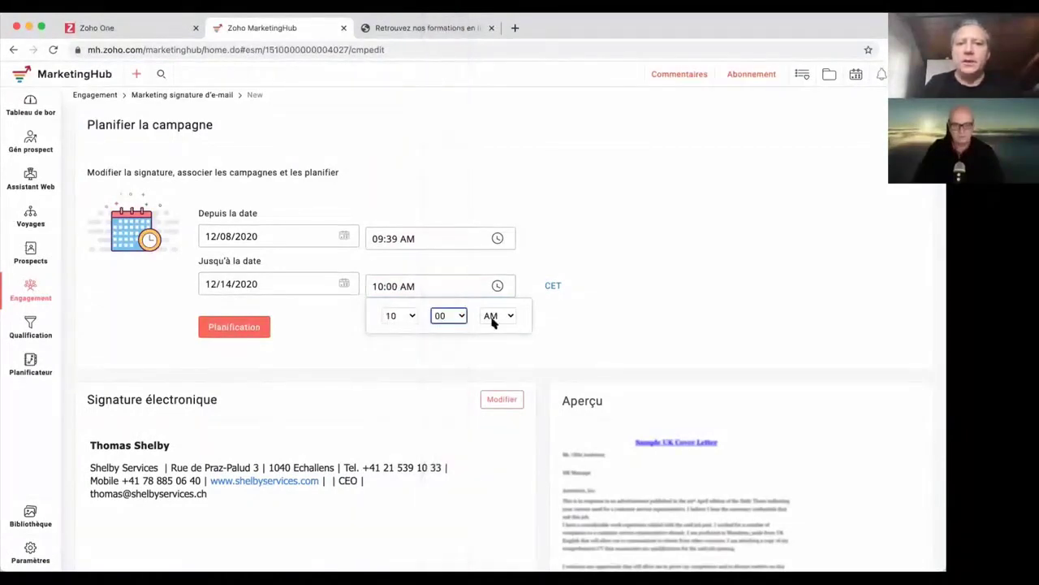
{"action": "left_click", "coordinate": [580, 329]}
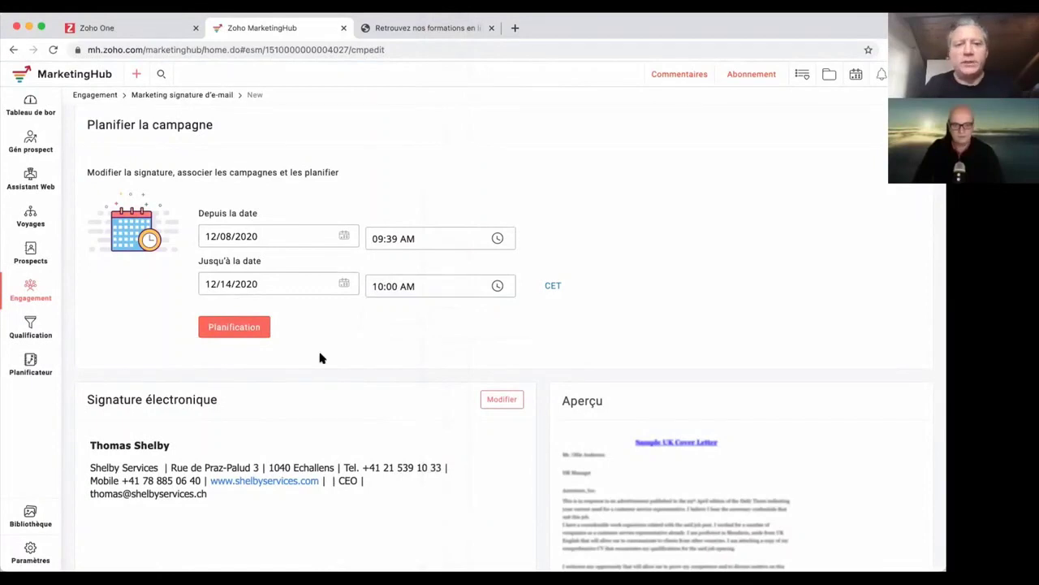
Open the campaign's electronic signature for editing, examine the available employee and company merge tags, and save the signature
{"action": "scroll", "coordinate": [327, 356], "scroll_direction": "down", "scroll_amount": 4}
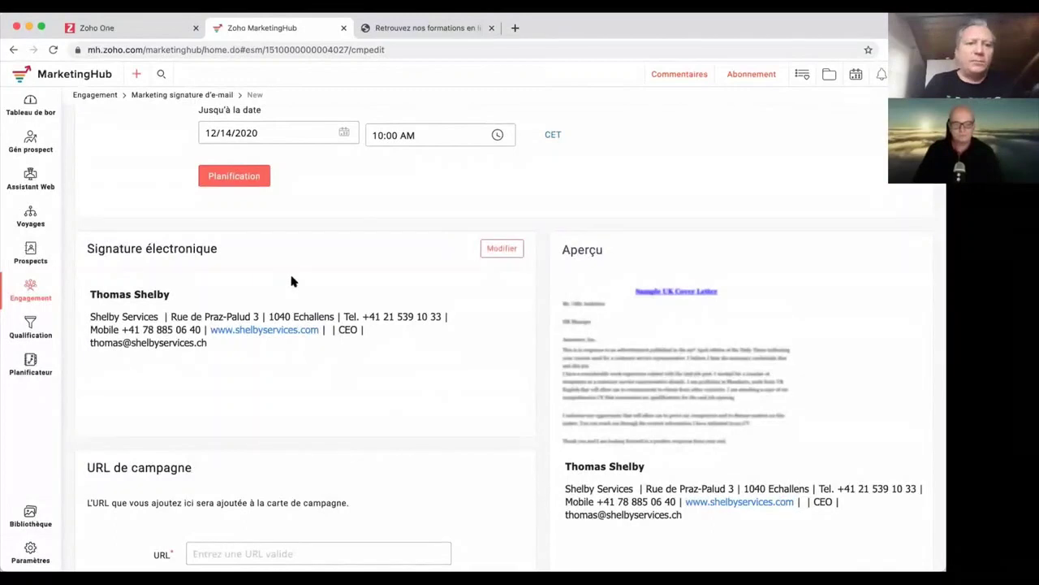
{"action": "left_click", "coordinate": [499, 253]}
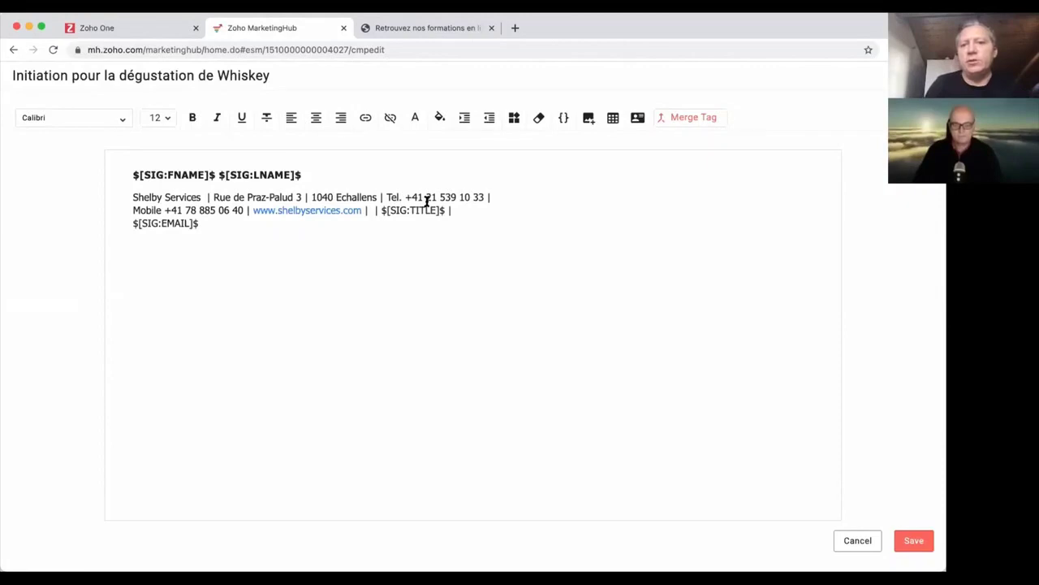
{"action": "left_click", "coordinate": [690, 120]}
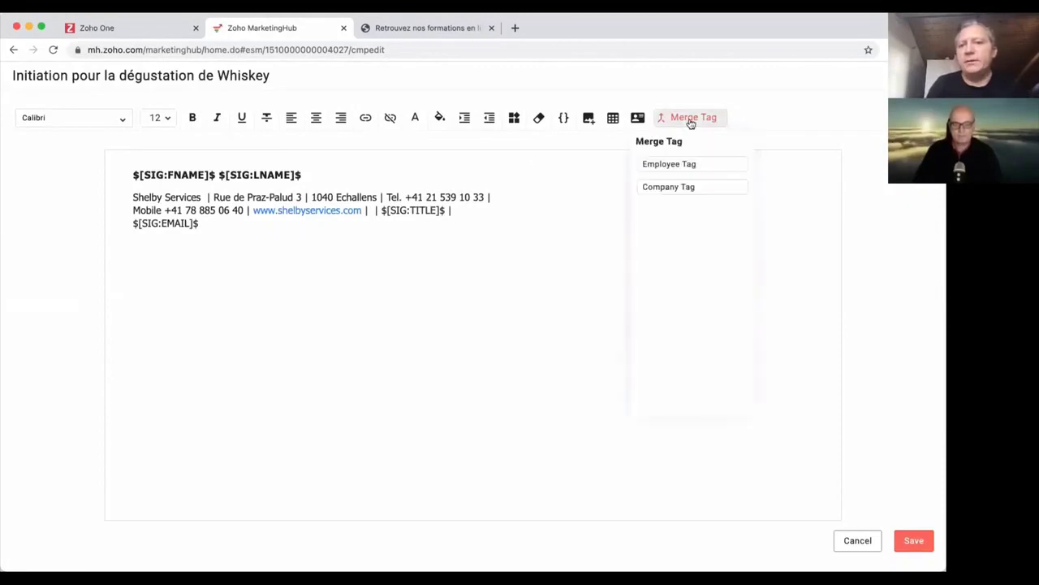
{"action": "left_click", "coordinate": [675, 164]}
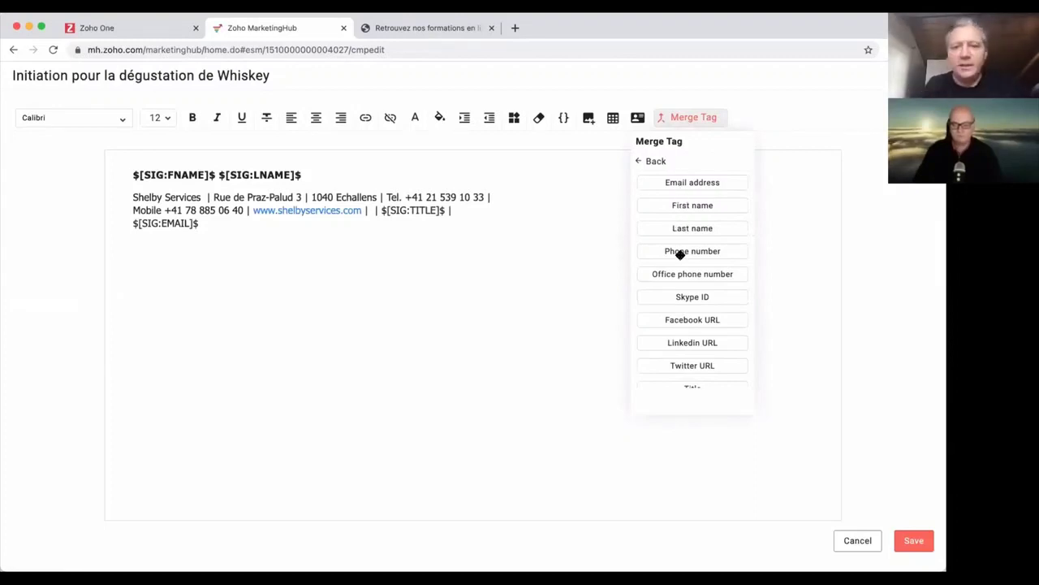
{"action": "scroll", "coordinate": [678, 254], "scroll_direction": "down", "scroll_amount": 1}
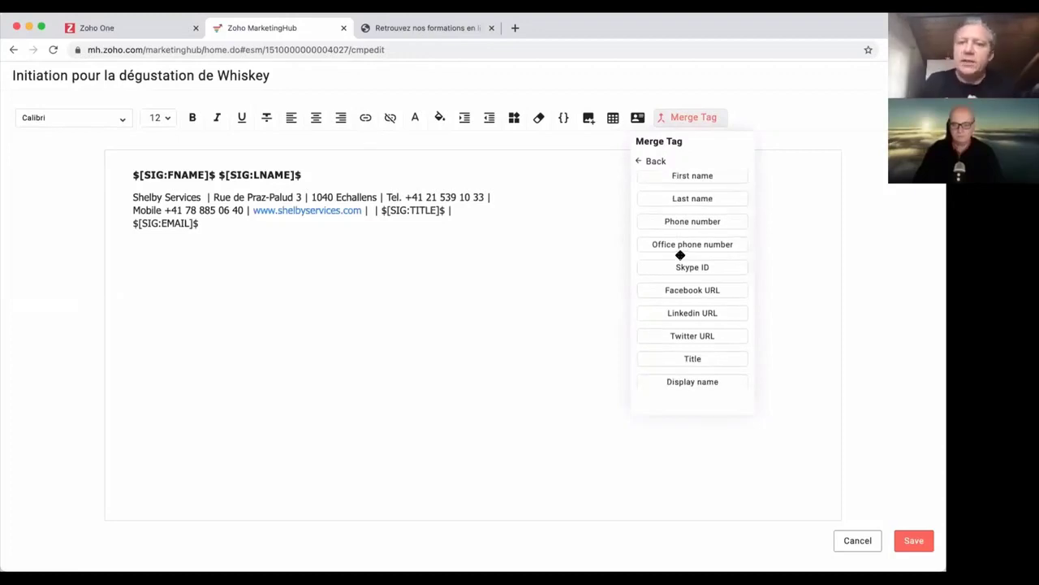
{"action": "left_click", "coordinate": [650, 162]}
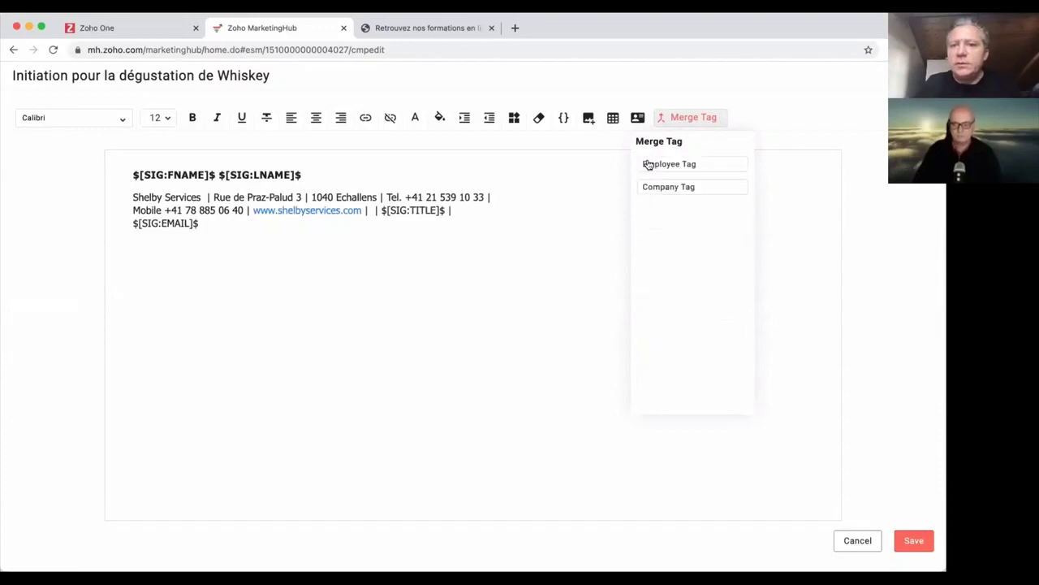
{"action": "left_click", "coordinate": [680, 187]}
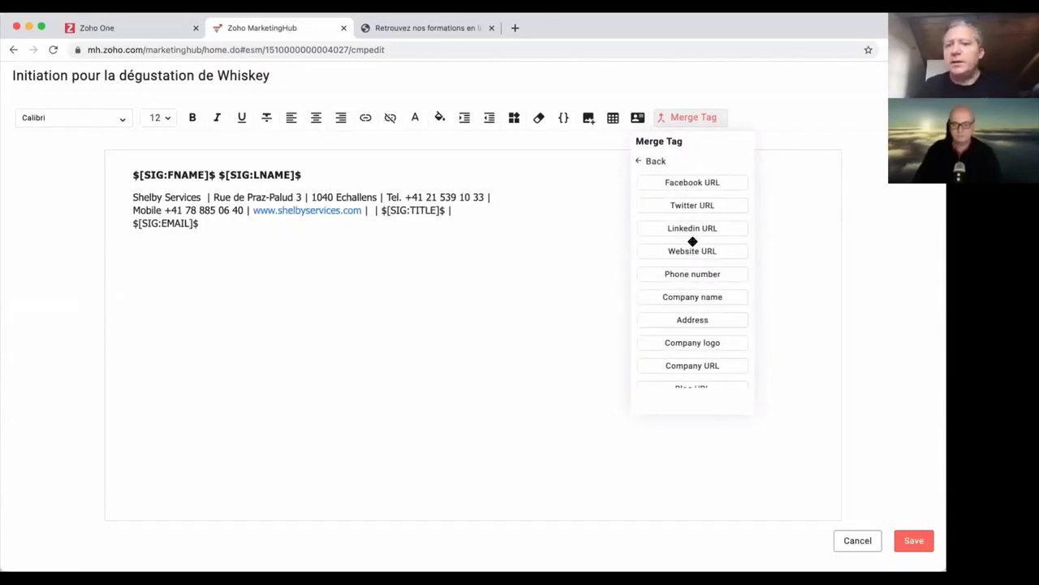
{"action": "scroll", "coordinate": [695, 260], "scroll_direction": "down", "scroll_amount": 3}
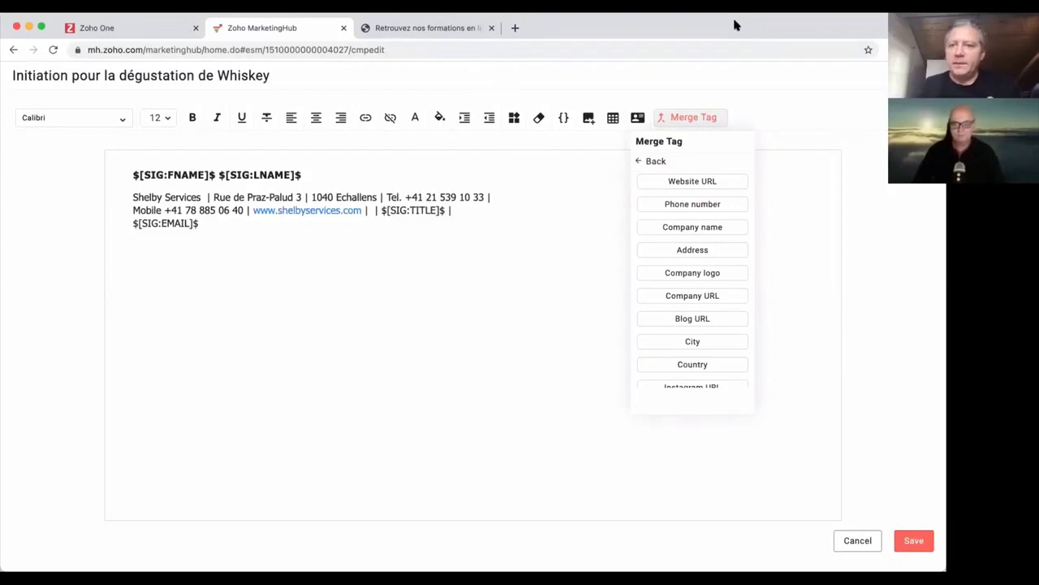
{"action": "left_click", "coordinate": [451, 160]}
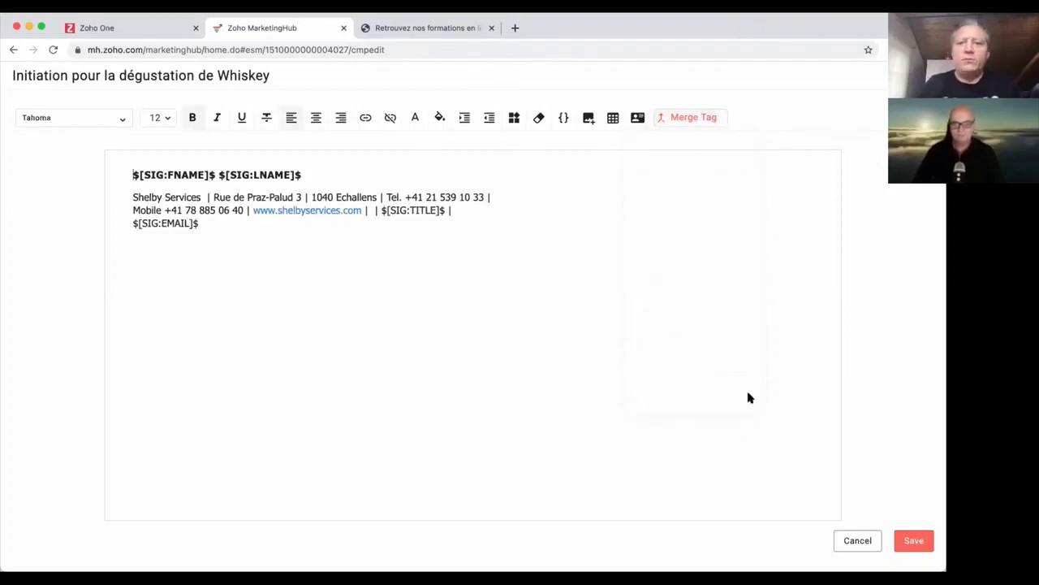
{"action": "left_click", "coordinate": [915, 540]}
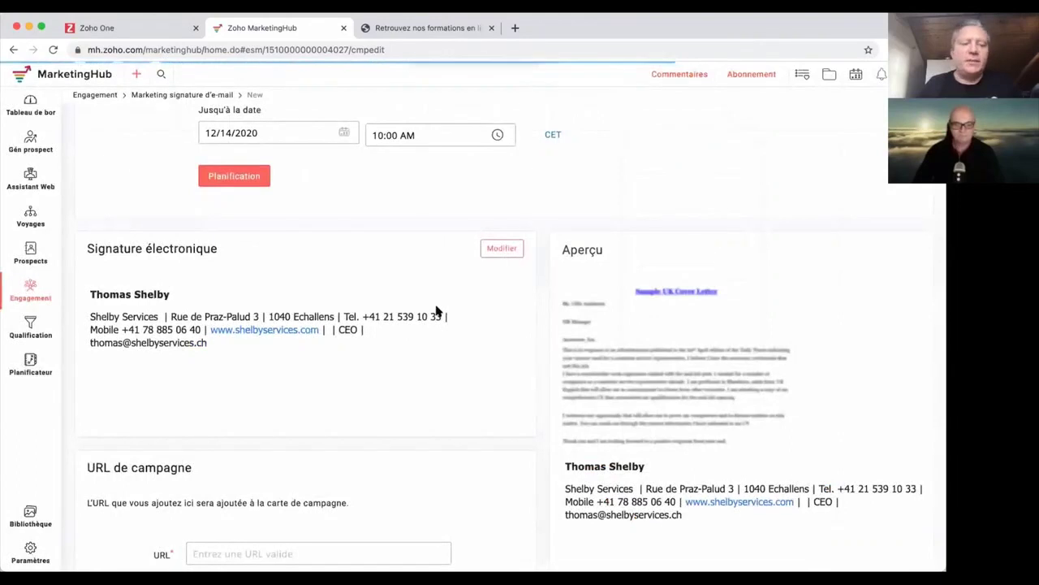
Copy the address of the Shelby Services training page, shelbyservices.ch/formations, from its browser tab for the campaign URL
{"action": "scroll", "coordinate": [436, 308], "scroll_direction": "down", "scroll_amount": 1}
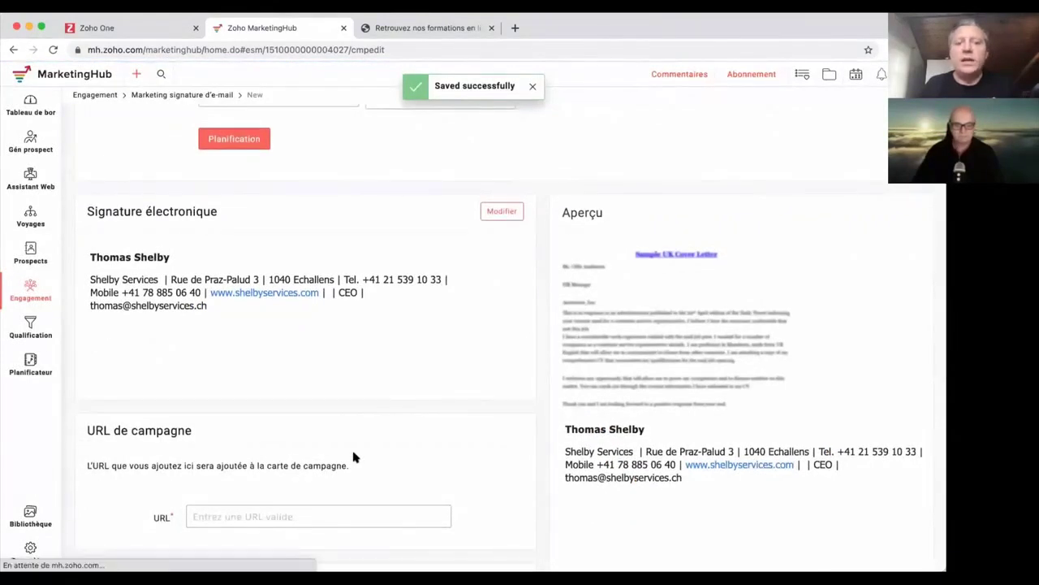
{"action": "scroll", "coordinate": [353, 457], "scroll_direction": "down", "scroll_amount": 1}
{"action": "left_click", "coordinate": [307, 484]}
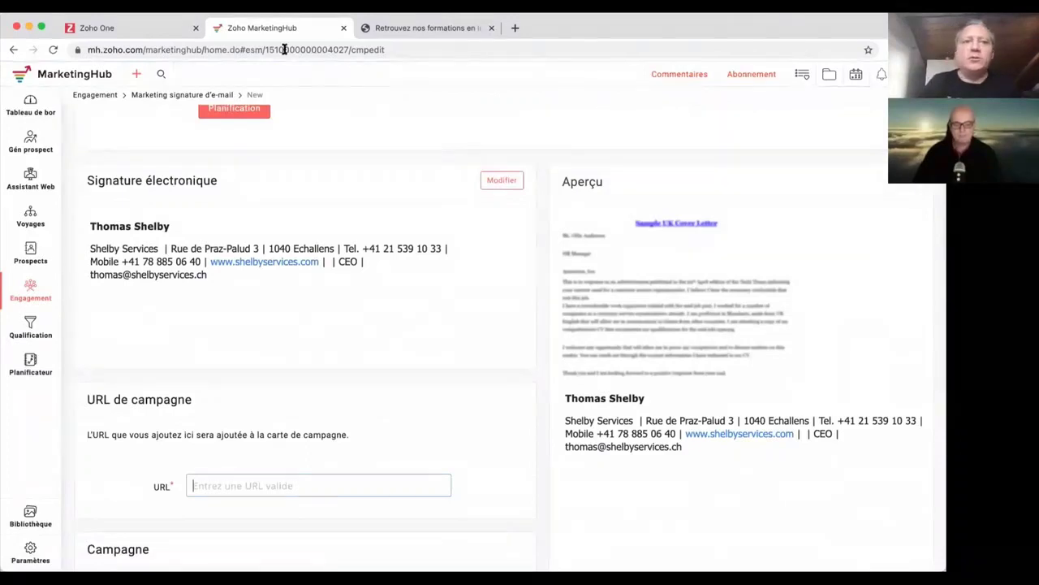
{"action": "left_click", "coordinate": [128, 23]}
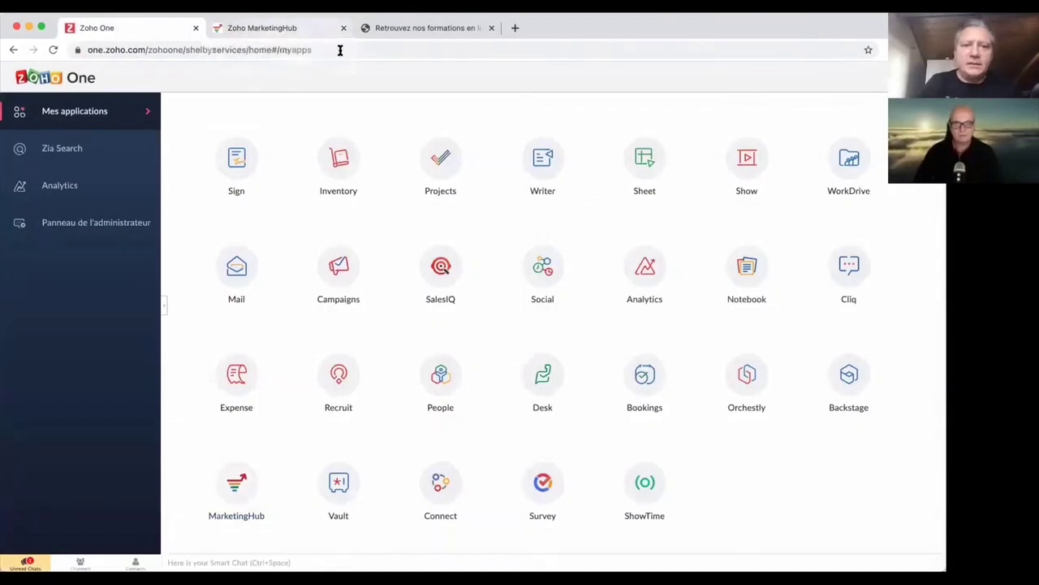
{"action": "left_click", "coordinate": [373, 34]}
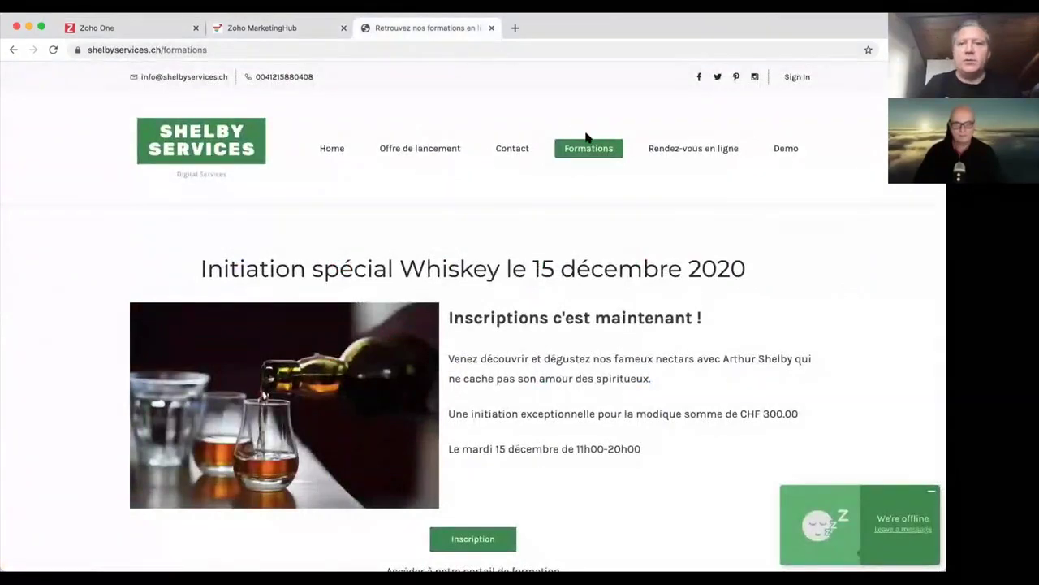
{"action": "left_click", "coordinate": [267, 45]}
{"action": "key", "text": "super+c"}
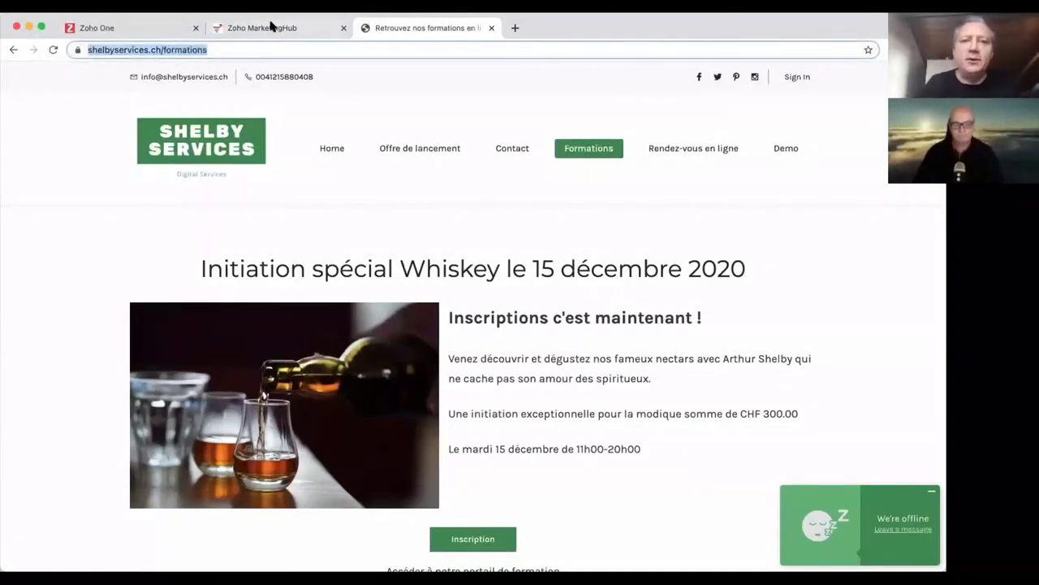
{"action": "left_click", "coordinate": [272, 26]}
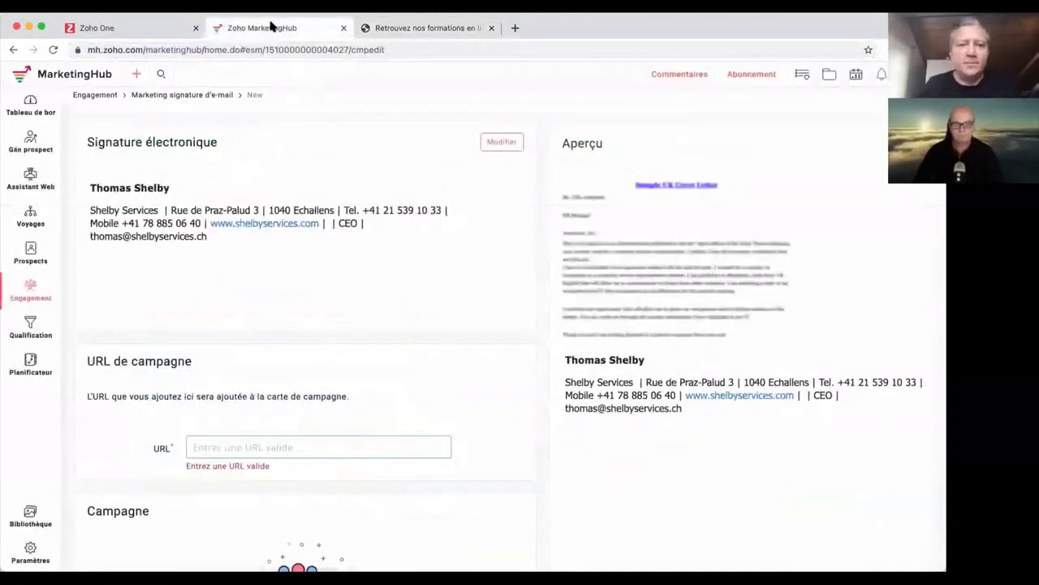
{"action": "key", "text": "super+v"}
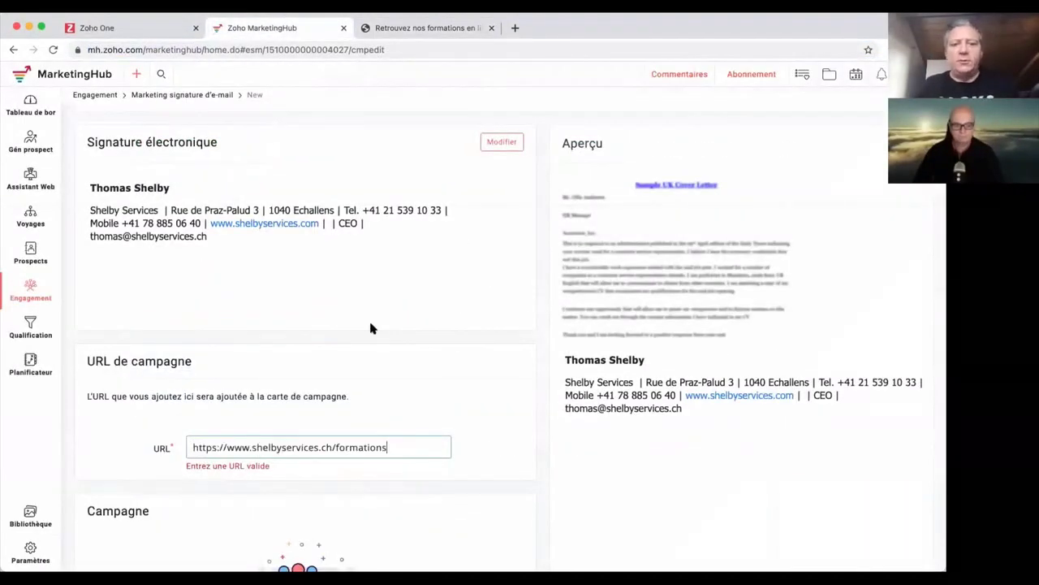
{"action": "scroll", "coordinate": [383, 333], "scroll_direction": "down", "scroll_amount": 4}
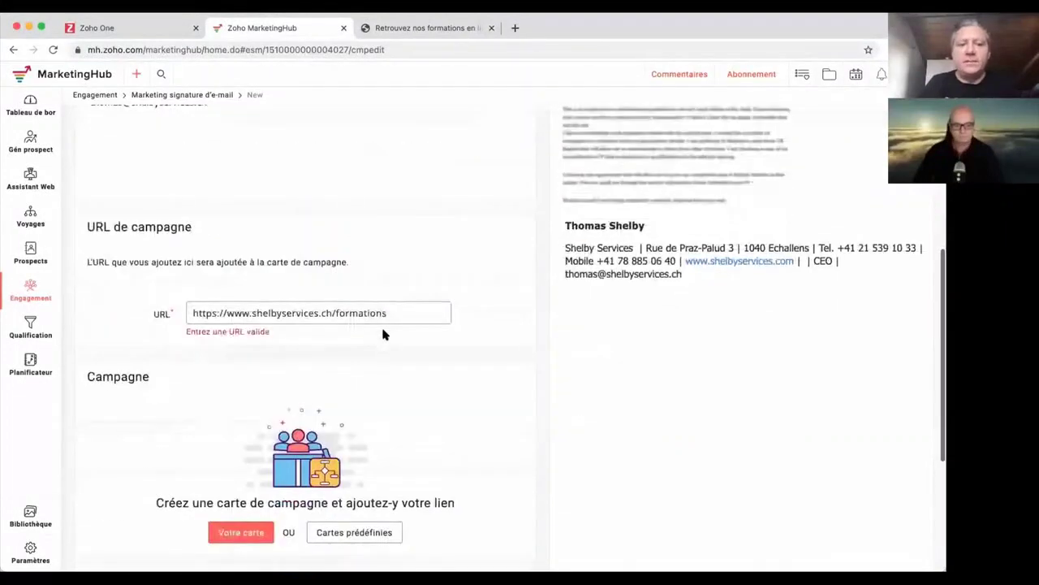
{"action": "scroll", "coordinate": [384, 334], "scroll_direction": "down", "scroll_amount": 4}
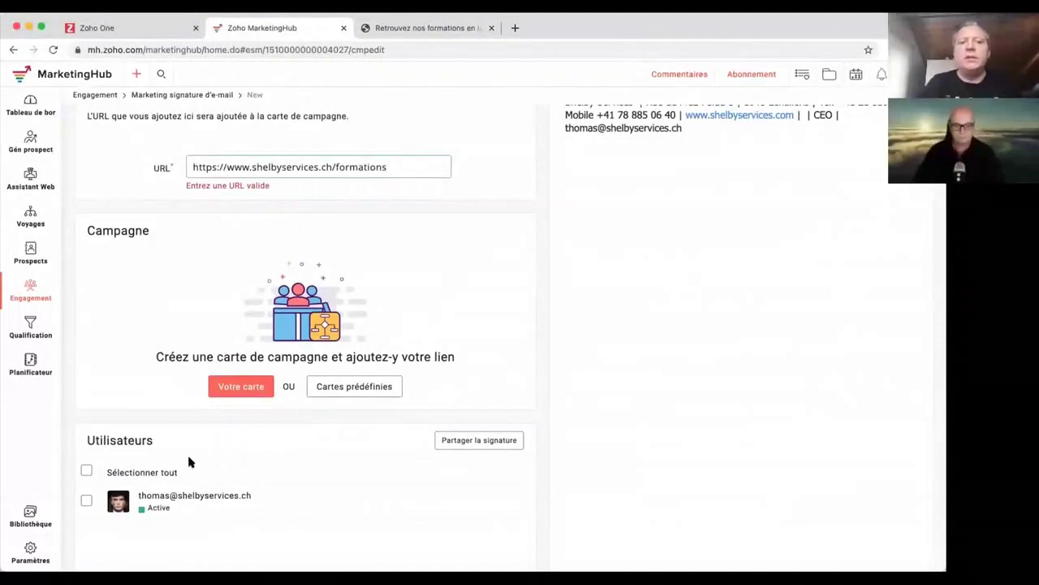
{"action": "left_click", "coordinate": [87, 500]}
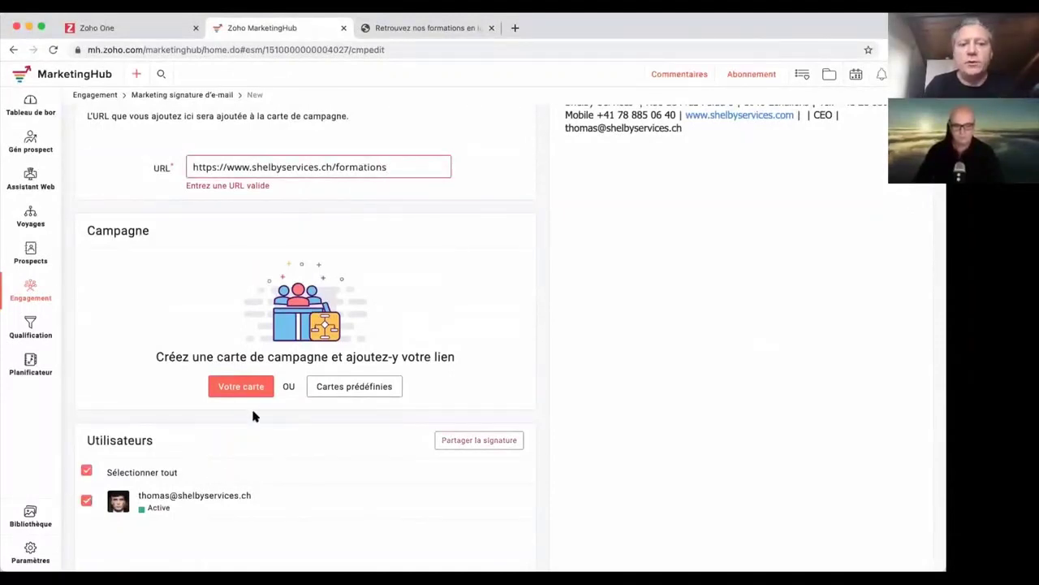
Create the campaign card from the predefined "5 tips to perk up your campaigns" template and delete its envelope illustration
{"action": "left_click", "coordinate": [345, 392]}
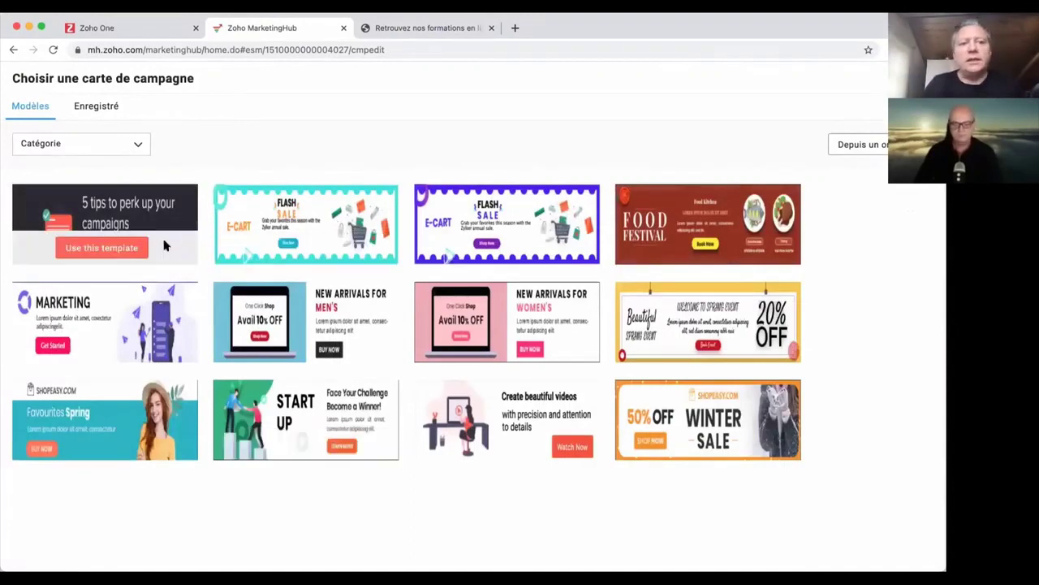
{"action": "left_click", "coordinate": [126, 247]}
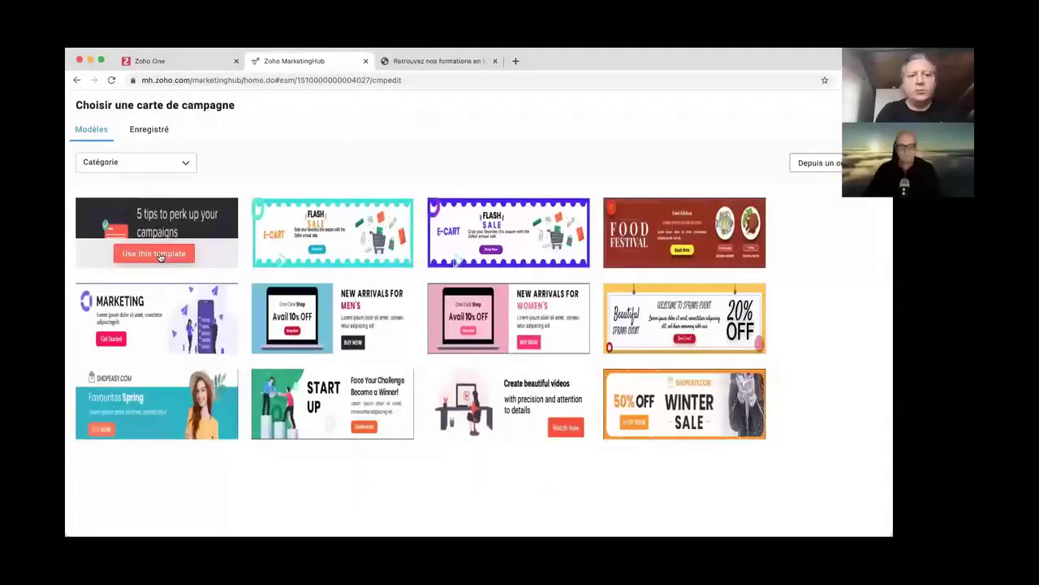
{"action": "left_click", "coordinate": [160, 257]}
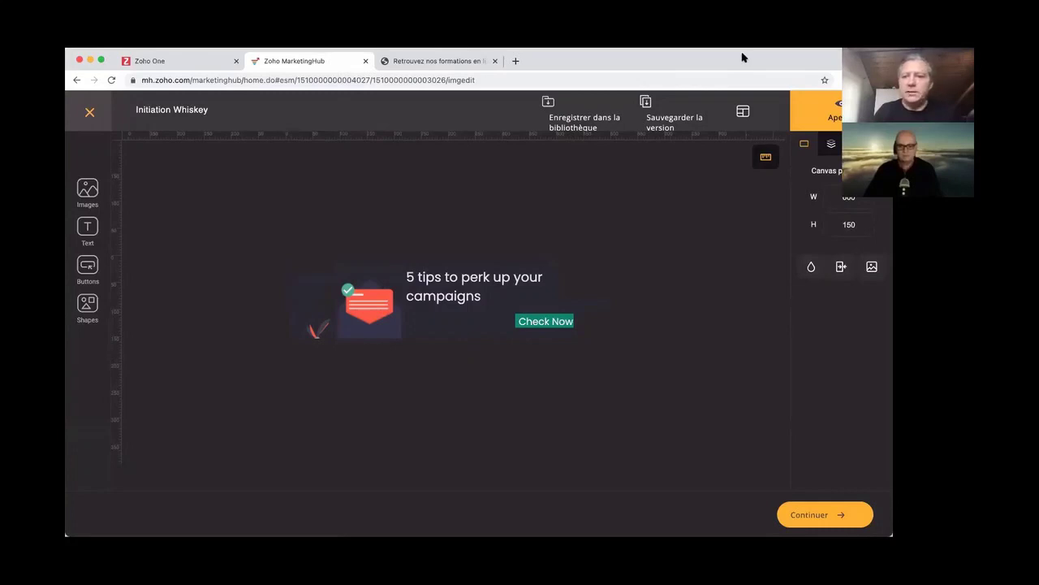
{"action": "left_click", "coordinate": [385, 321]}
{"action": "key", "text": "Delete"}
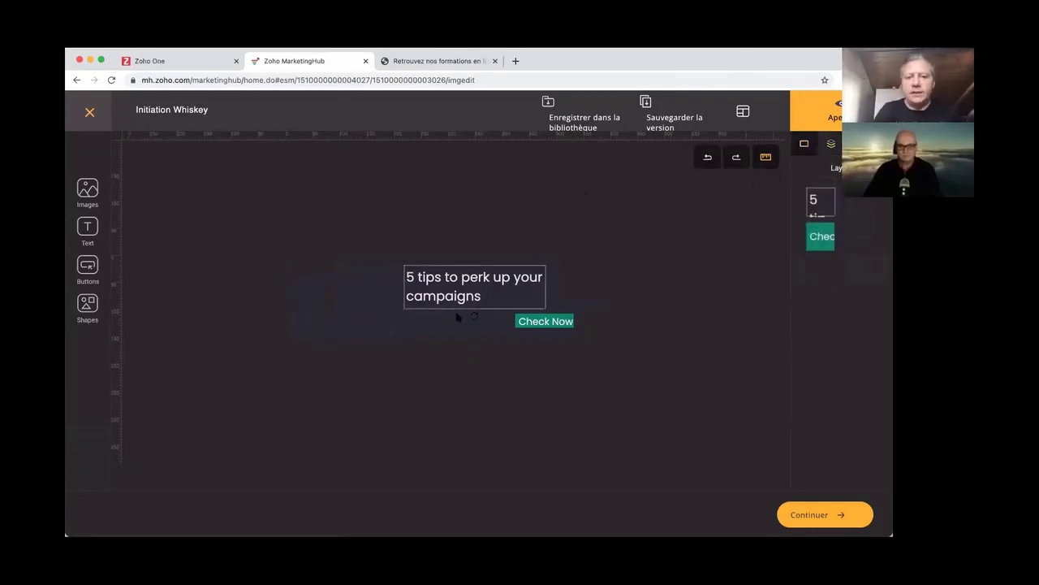
Replace the card's heading with "Inititiation Whiskey" and "15 décembre 2020" on two lines
{"action": "left_click", "coordinate": [484, 280]}
{"action": "left_click_drag", "start_coordinate": [484, 297], "coordinate": [410, 278]}
{"action": "type", "text": "In"}
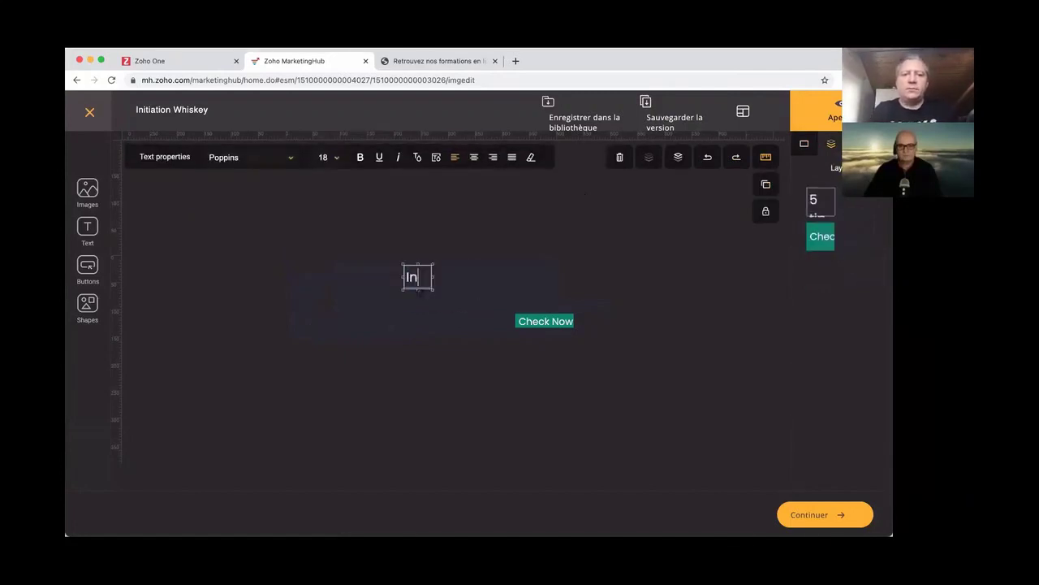
{"action": "type", "text": "ititiation"}
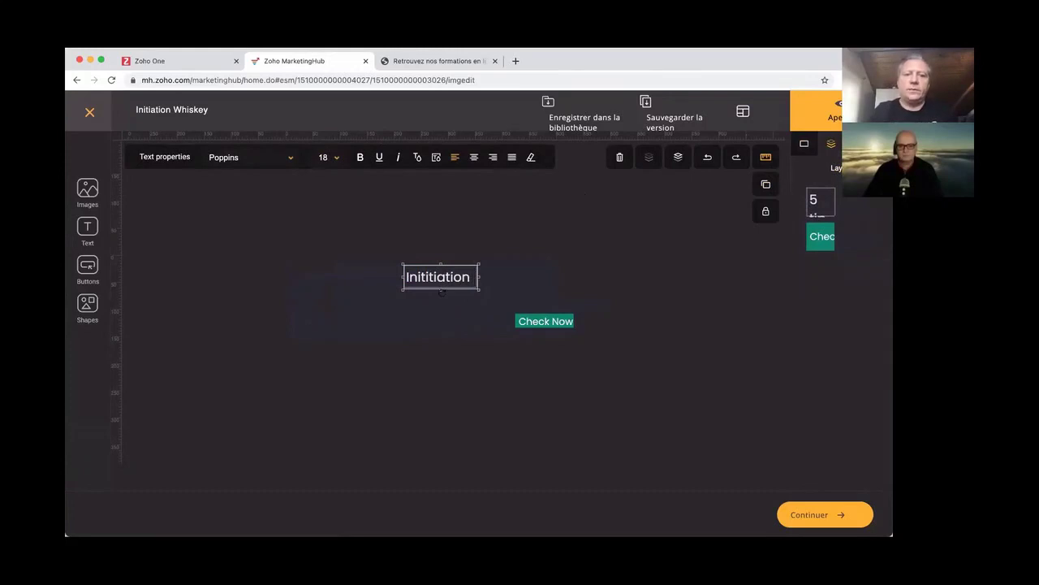
{"action": "type", "text": " Whiskey"}
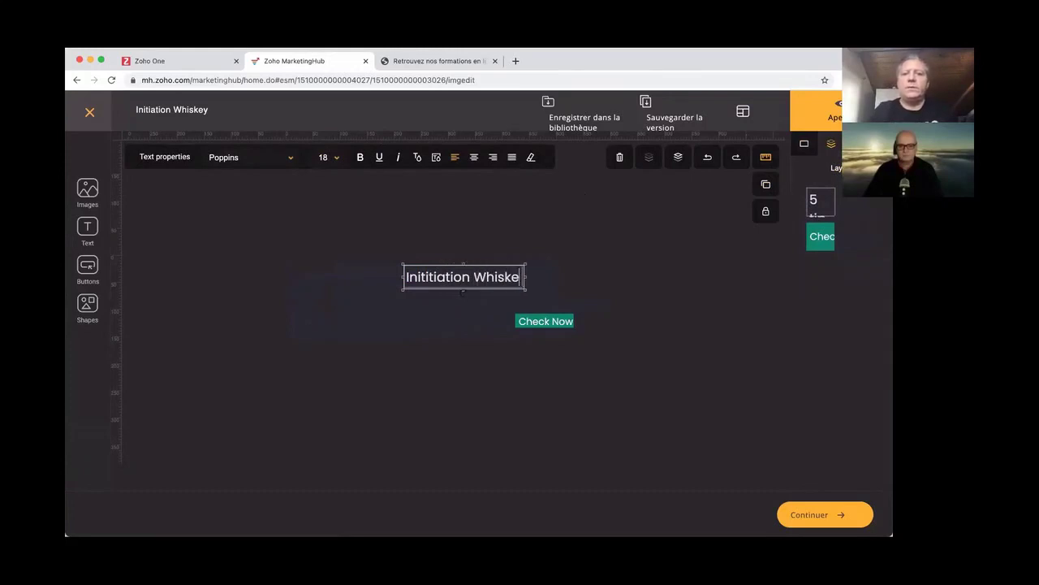
{"action": "key", "text": "Return"}
{"action": "type", "text": "156"}
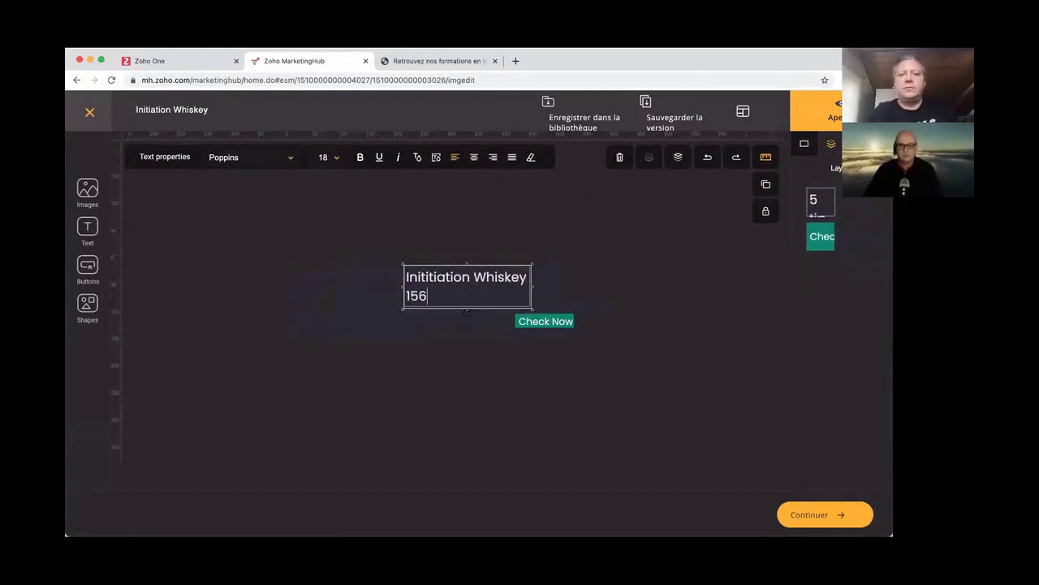
{"action": "key", "text": "BackSpace"}
{"action": "type", "text": "décembre 2020"}
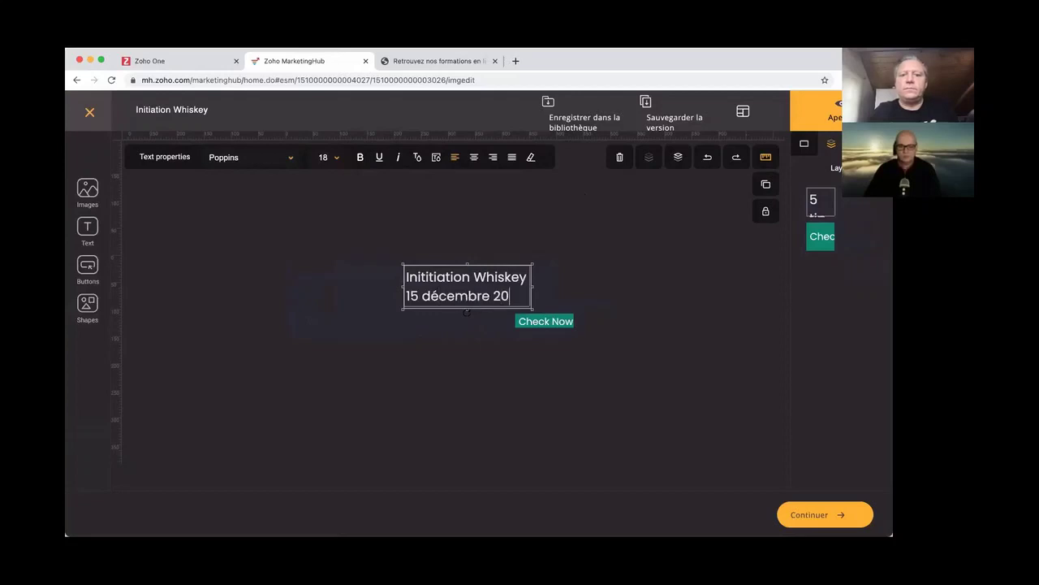
{"action": "left_click", "coordinate": [645, 286]}
Insert the whiskey glasses image from the file manager and enlarge it to fill the card's height beside the heading
{"action": "left_click", "coordinate": [88, 190]}
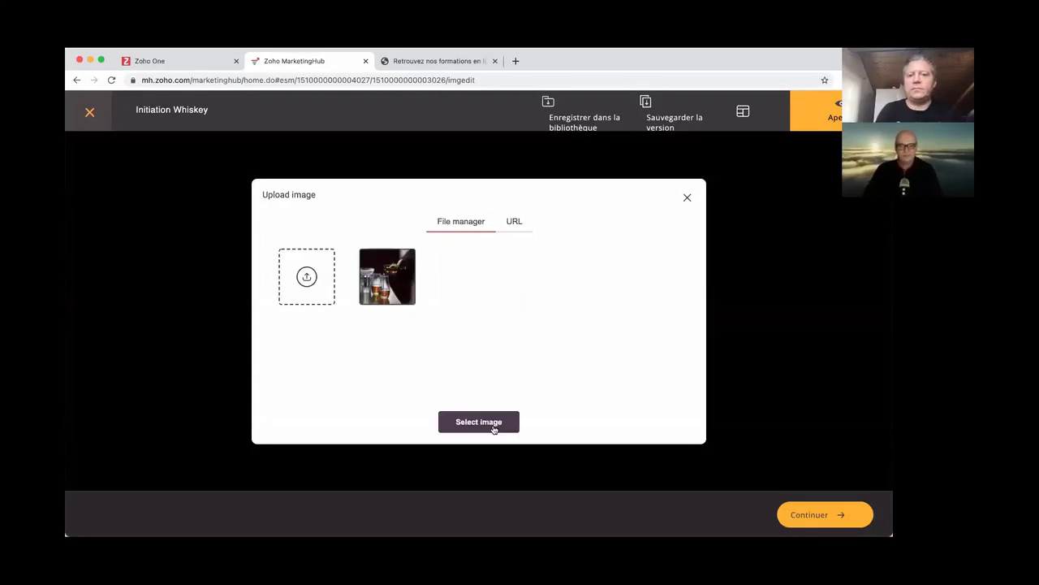
{"action": "left_click", "coordinate": [491, 424]}
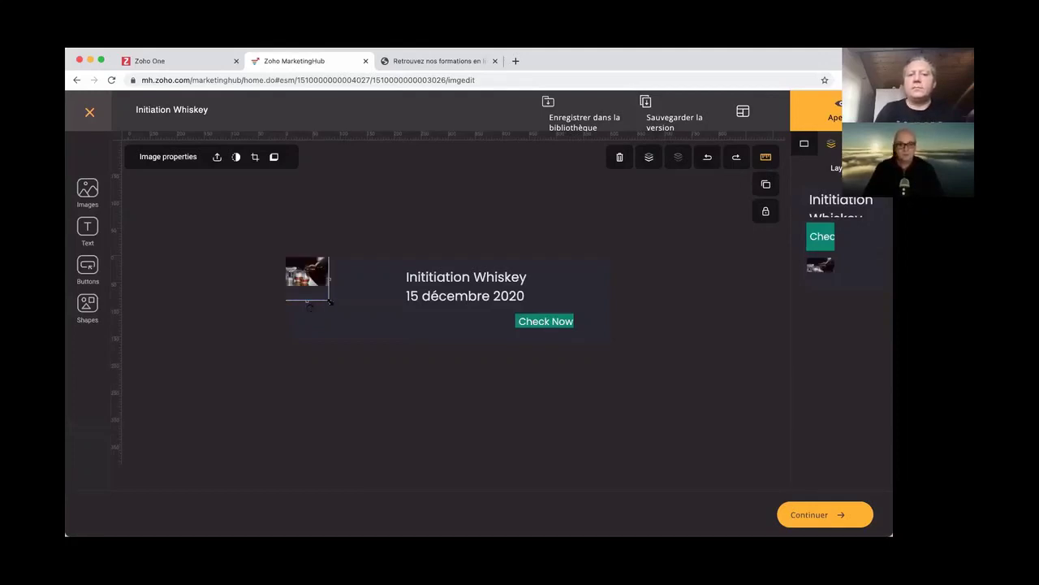
{"action": "left_click_drag", "start_coordinate": [329, 301], "coordinate": [404, 336]}
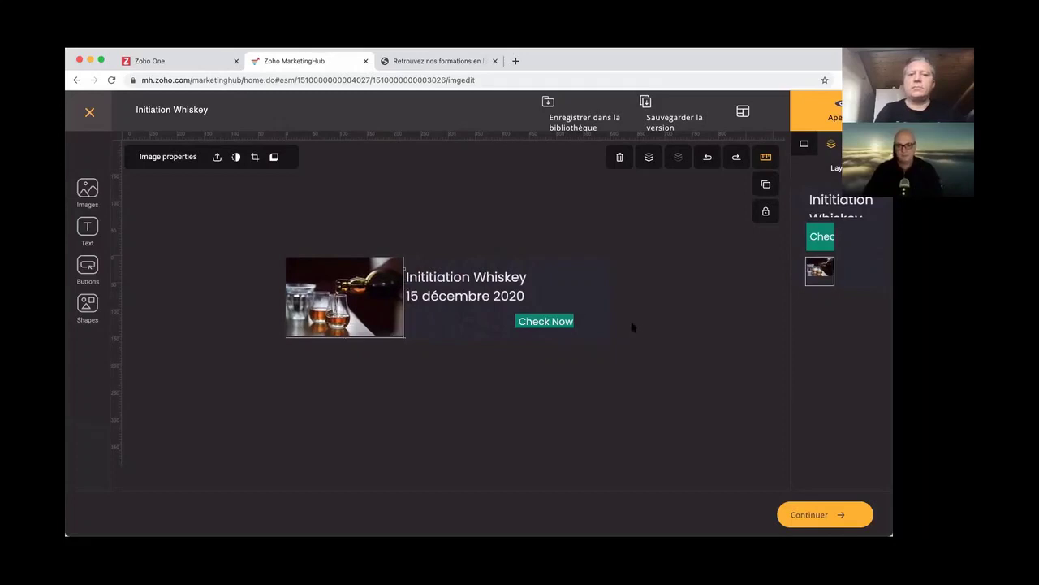
Relabel the card's button as "Inscription" and move the heading further away from the whiskey image
{"action": "left_click", "coordinate": [546, 320]}
{"action": "double_click", "coordinate": [546, 320]}
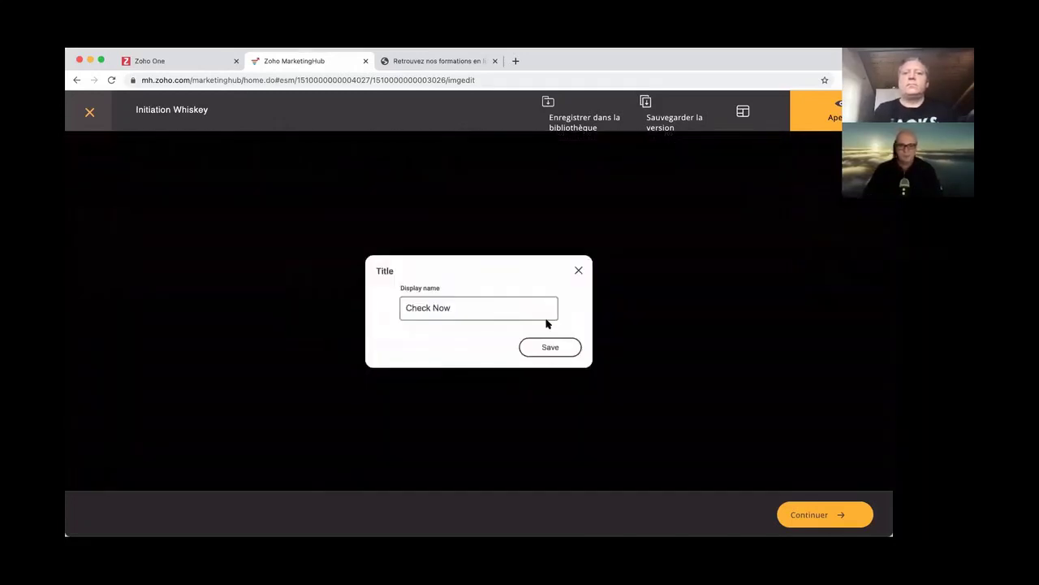
{"action": "triple_click", "coordinate": [491, 307]}
{"action": "type", "text": "Uns"}
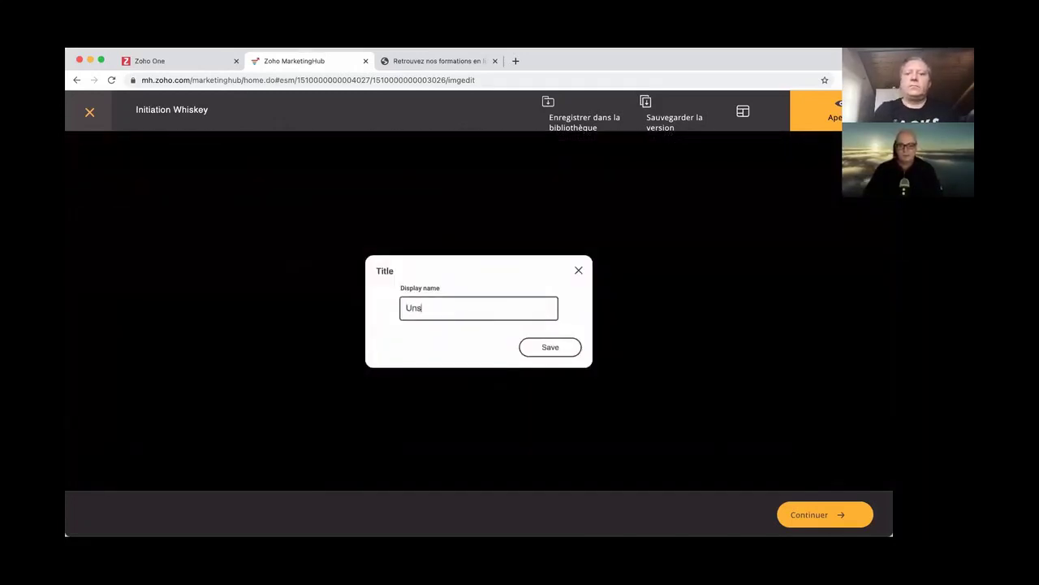
{"action": "key", "text": "BackSpace"}
{"action": "key", "text": "BackSpace"}
{"action": "key", "text": "BackSpace"}
{"action": "type", "text": "Inscri"}
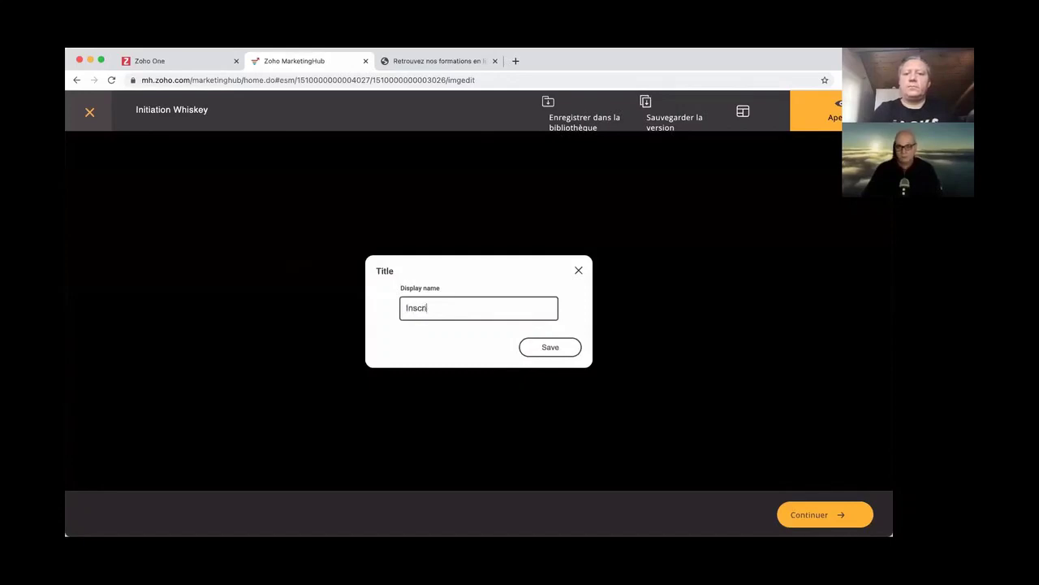
{"action": "type", "text": "ption"}
{"action": "left_click", "coordinate": [536, 348]}
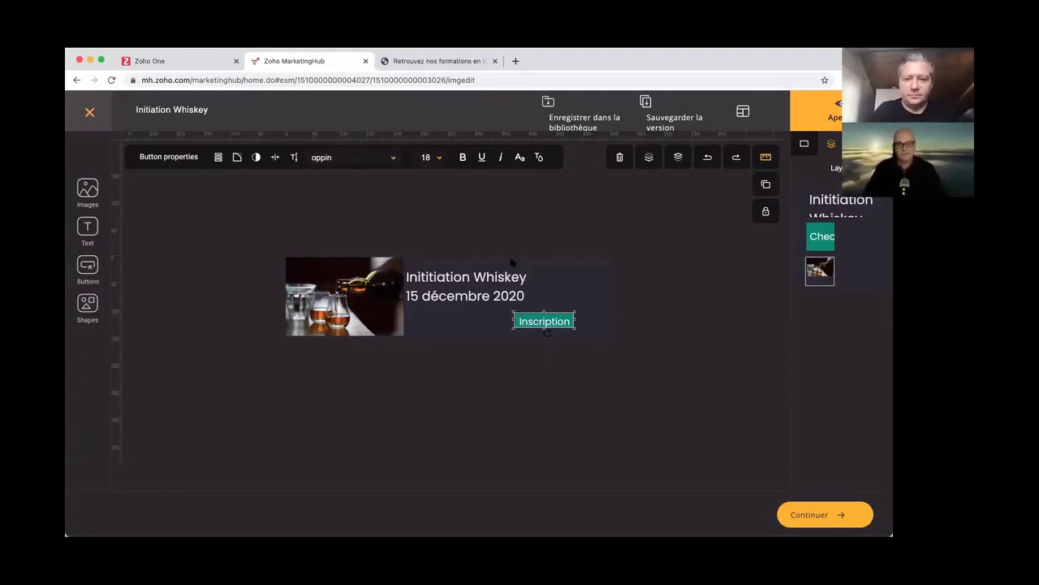
{"action": "left_click", "coordinate": [492, 277]}
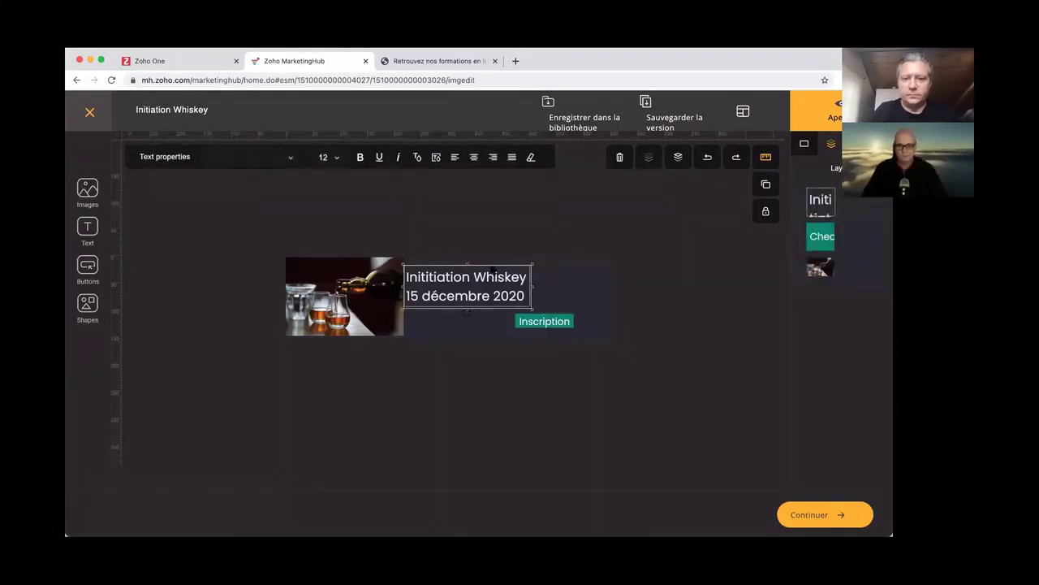
{"action": "left_click_drag", "start_coordinate": [491, 264], "coordinate": [525, 265]}
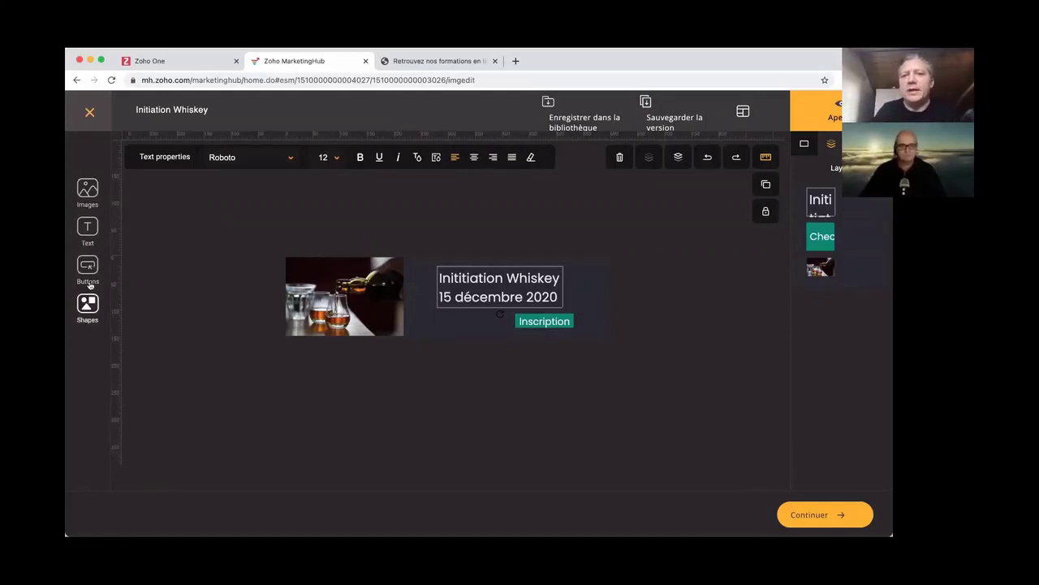
Save the card to the library and as a version, and continue to the campaign setup
{"action": "left_click", "coordinate": [577, 128]}
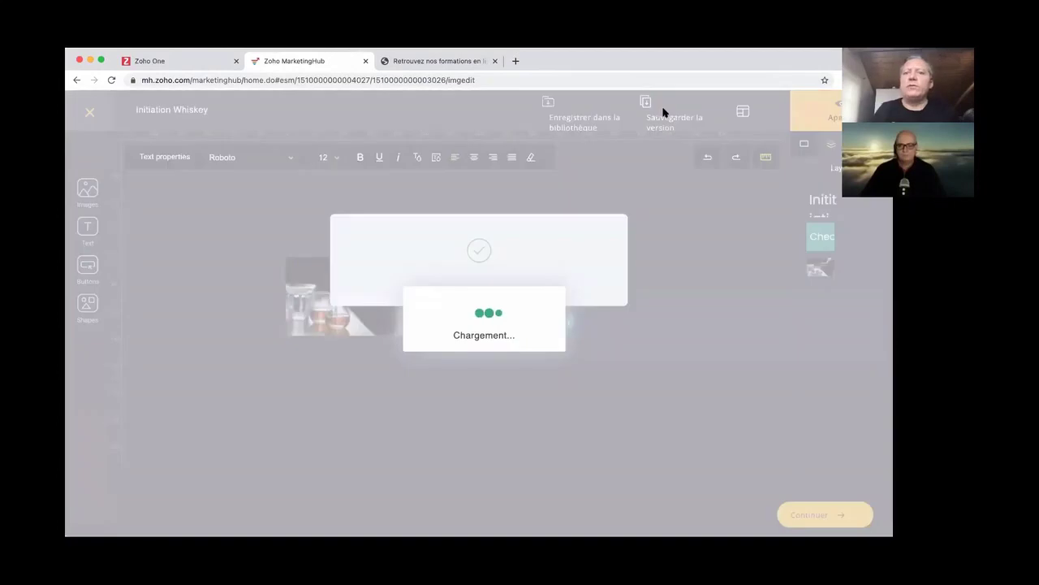
{"action": "left_click", "coordinate": [663, 111]}
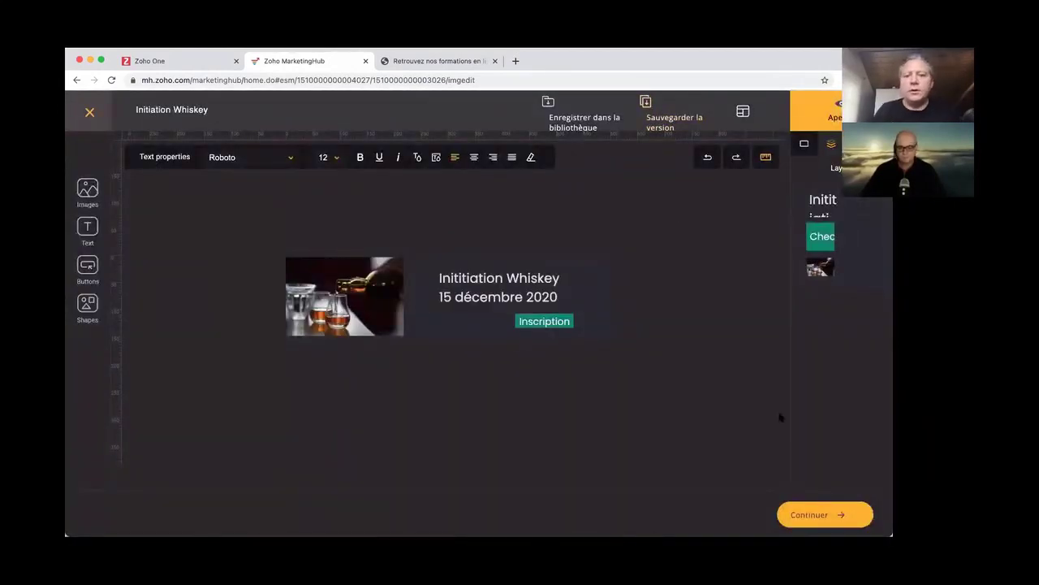
{"action": "left_click", "coordinate": [814, 514]}
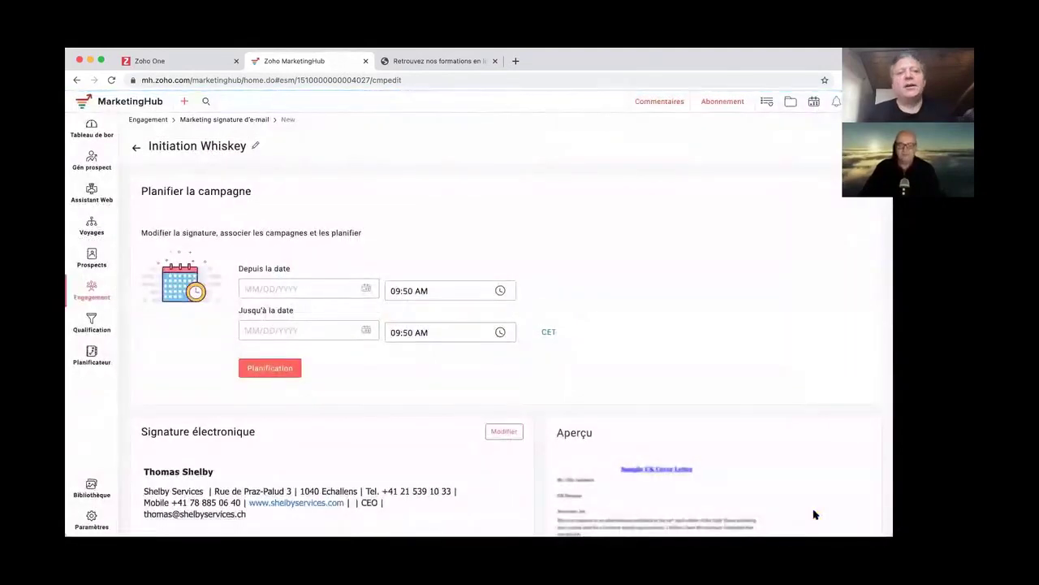
Enter the campaign dates again, starting 12/08/2020 and ending 12/14/2020
{"action": "left_click", "coordinate": [298, 284]}
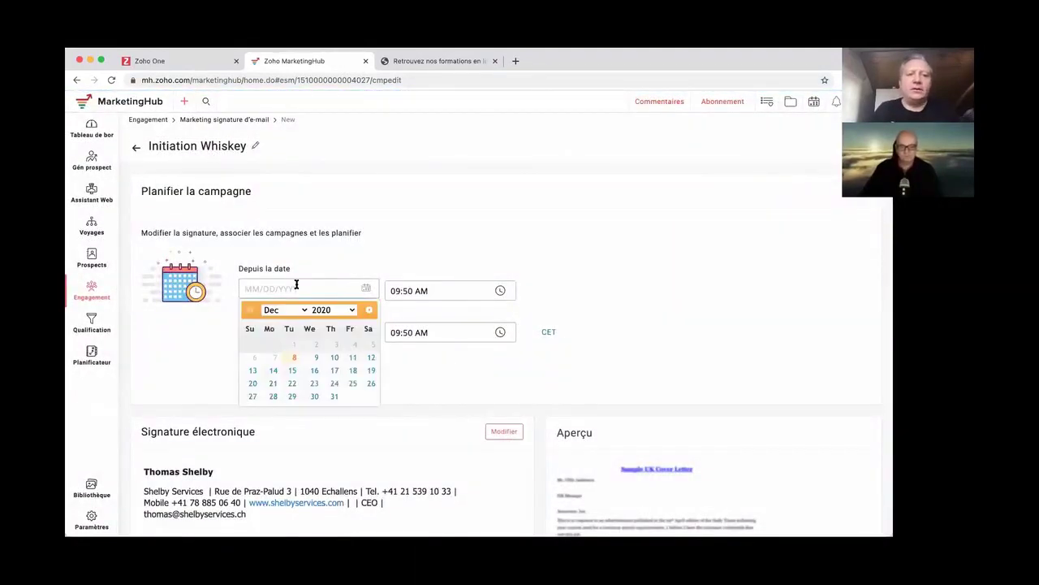
{"action": "left_click", "coordinate": [294, 357]}
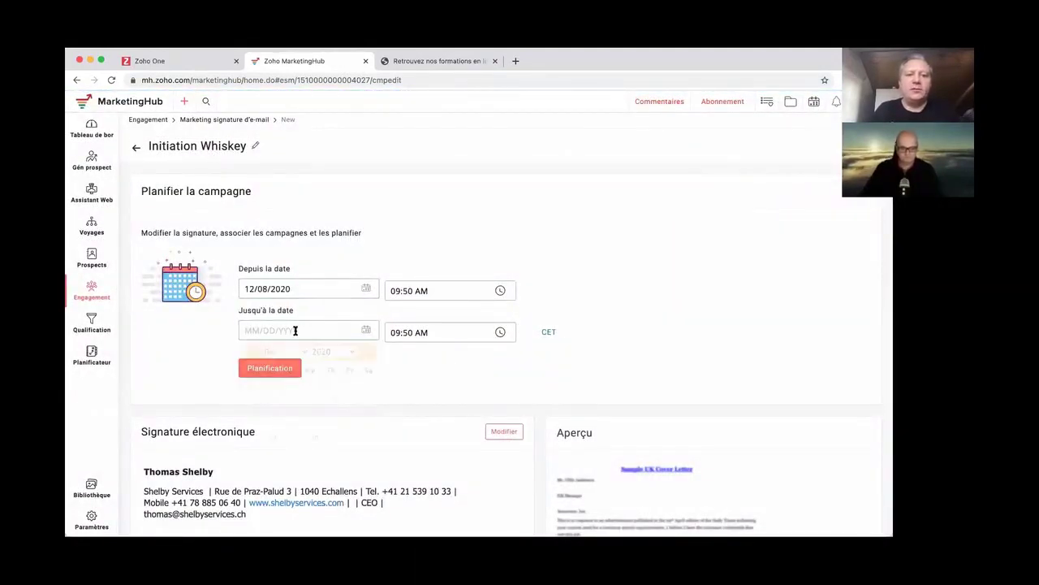
{"action": "left_click", "coordinate": [295, 329]}
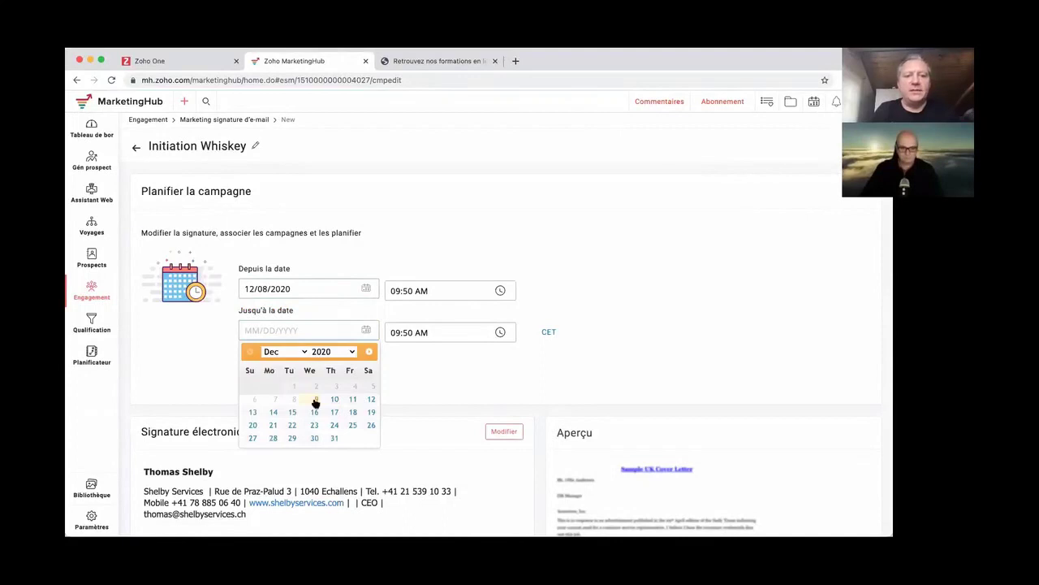
{"action": "left_click", "coordinate": [274, 411]}
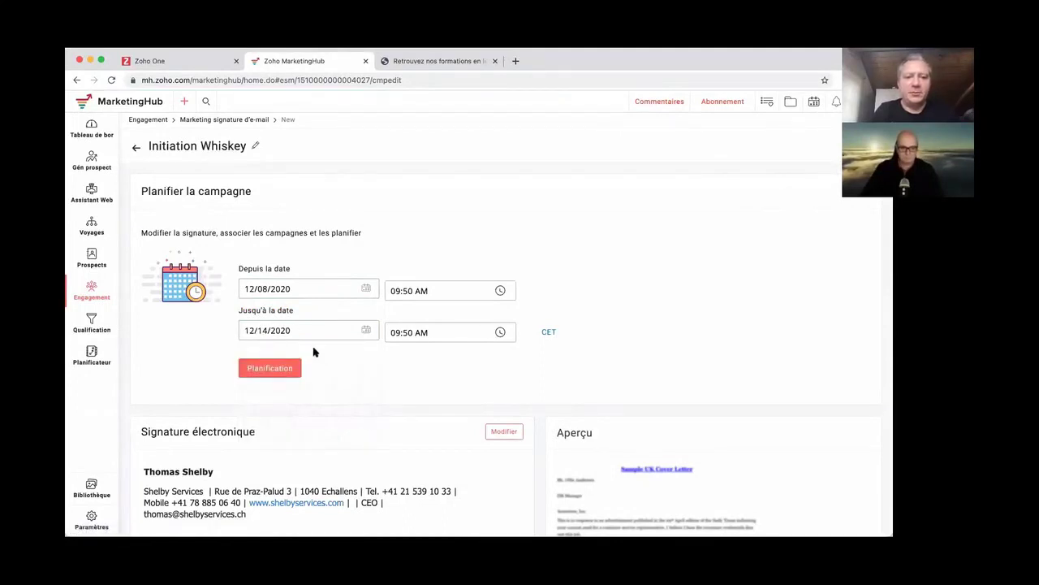
Set the campaign's end time to 10:00 AM
{"action": "left_click", "coordinate": [390, 333]}
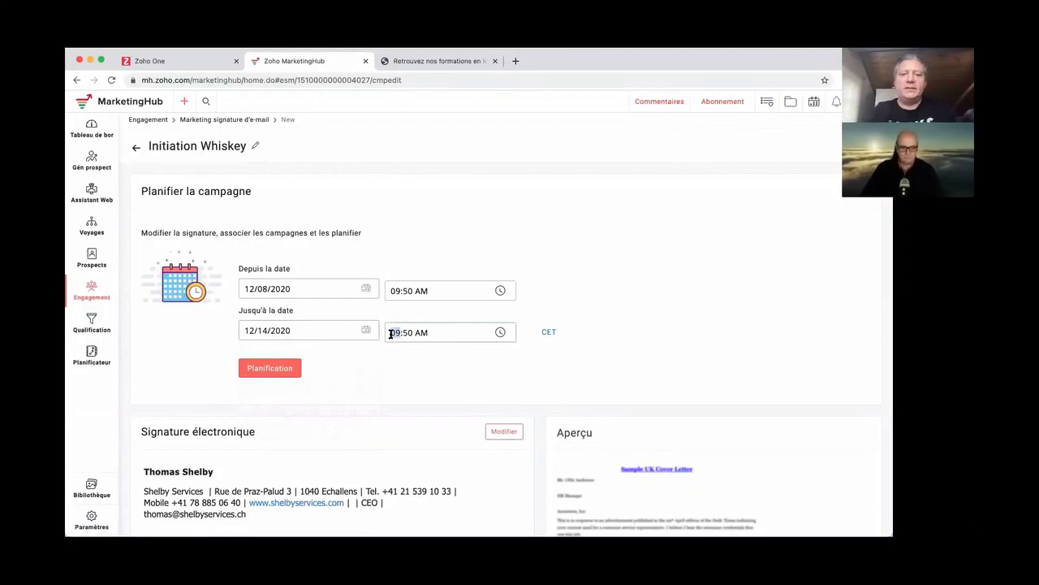
{"action": "left_click", "coordinate": [408, 332]}
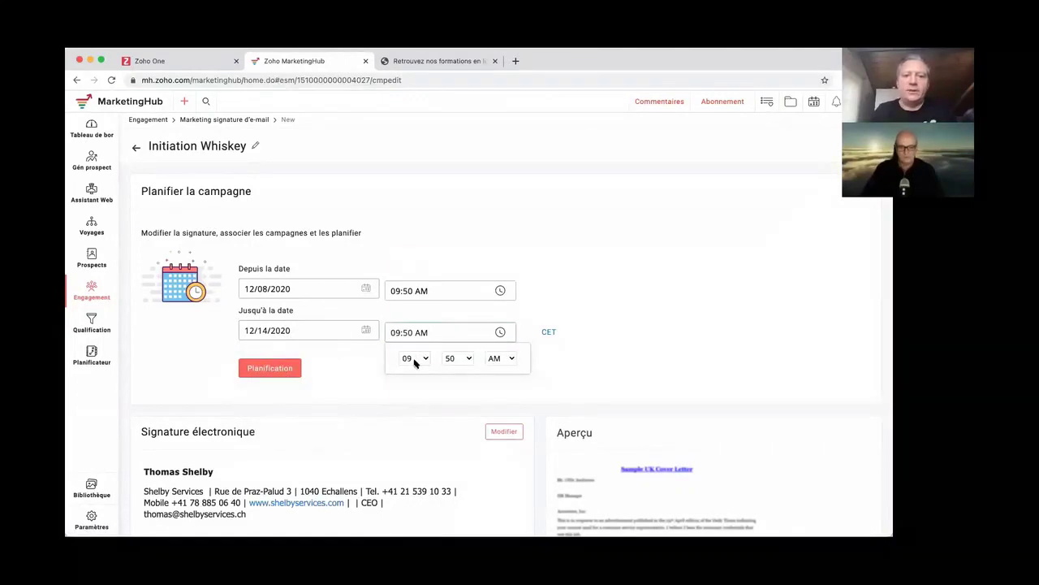
{"action": "left_click", "coordinate": [412, 358]}
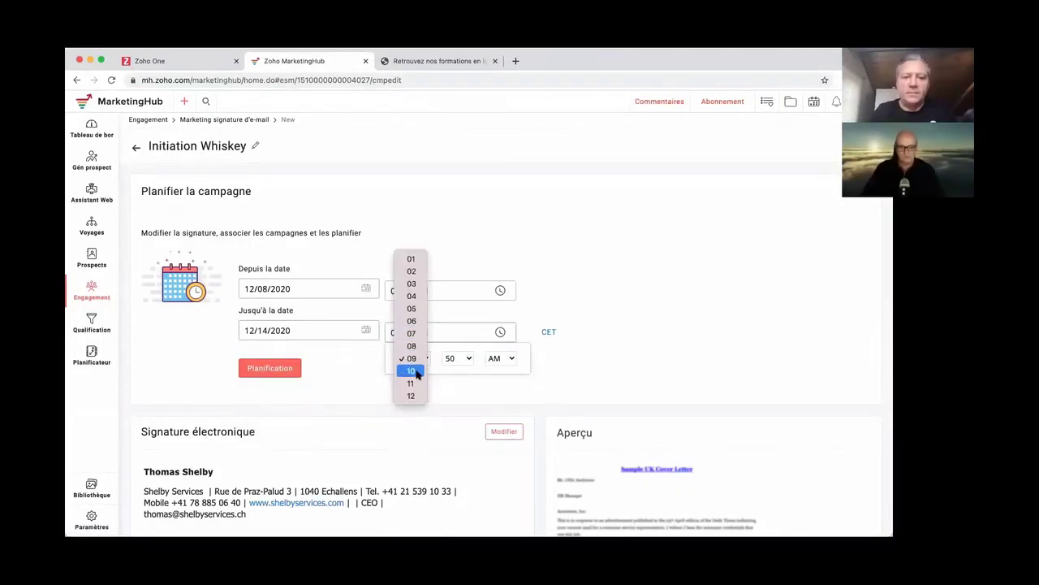
{"action": "left_click", "coordinate": [412, 370]}
{"action": "left_click", "coordinate": [454, 358]}
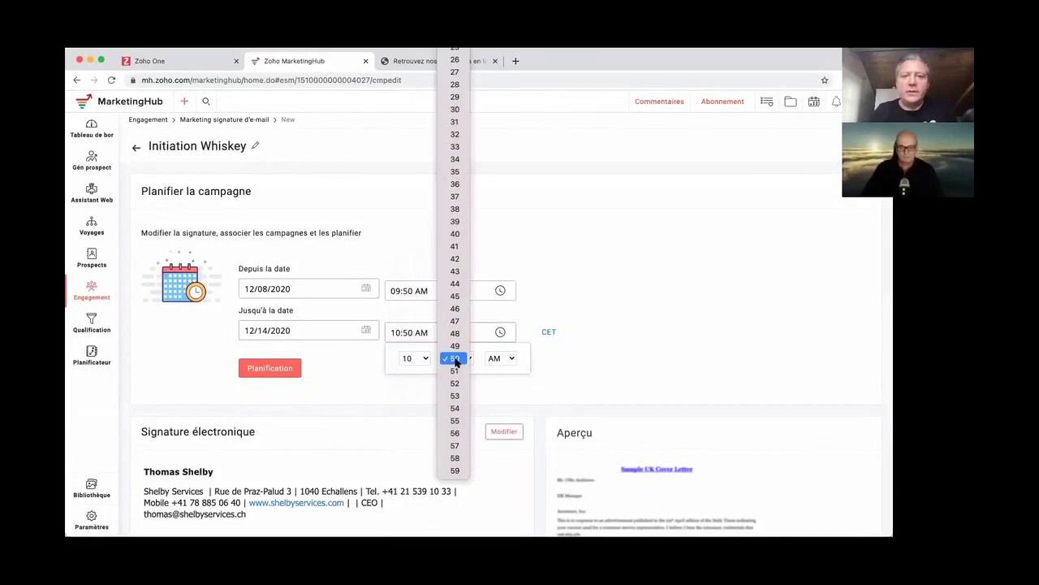
{"action": "scroll", "coordinate": [455, 284], "scroll_direction": "up", "scroll_amount": 10}
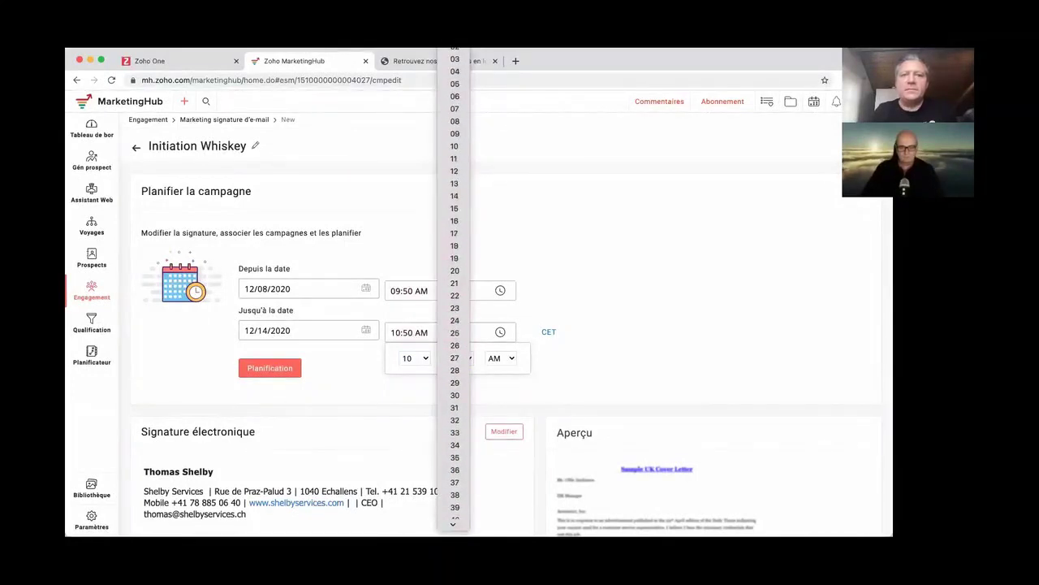
{"action": "scroll", "coordinate": [455, 284], "scroll_direction": "up", "scroll_amount": 2}
{"action": "left_click", "coordinate": [454, 59]}
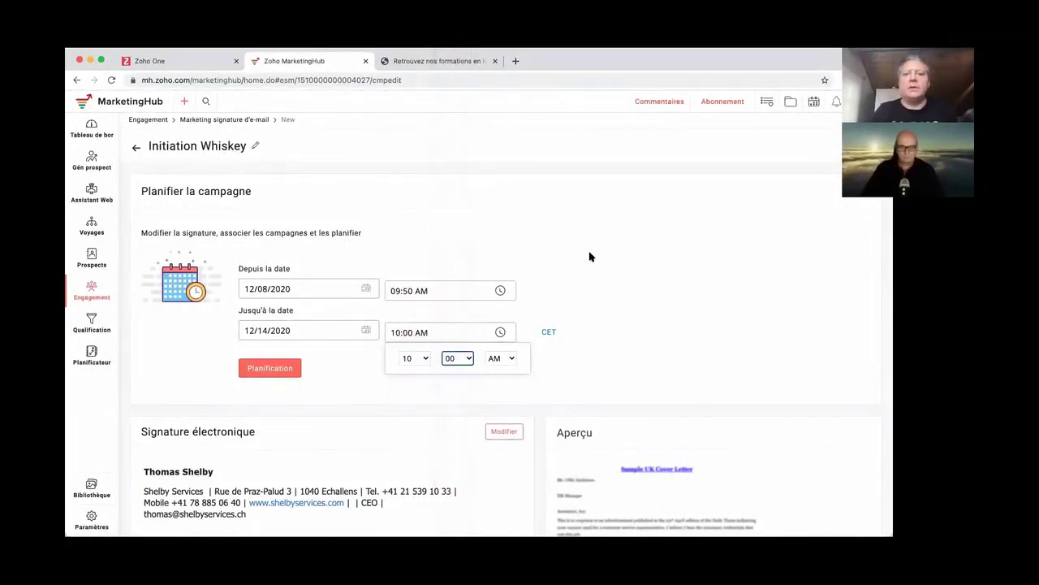
Select all users for the signature, schedule the campaign and go to the email signature marketing overview
{"action": "scroll", "coordinate": [590, 255], "scroll_direction": "down", "scroll_amount": 3}
{"action": "scroll", "coordinate": [590, 255], "scroll_direction": "down", "scroll_amount": 4}
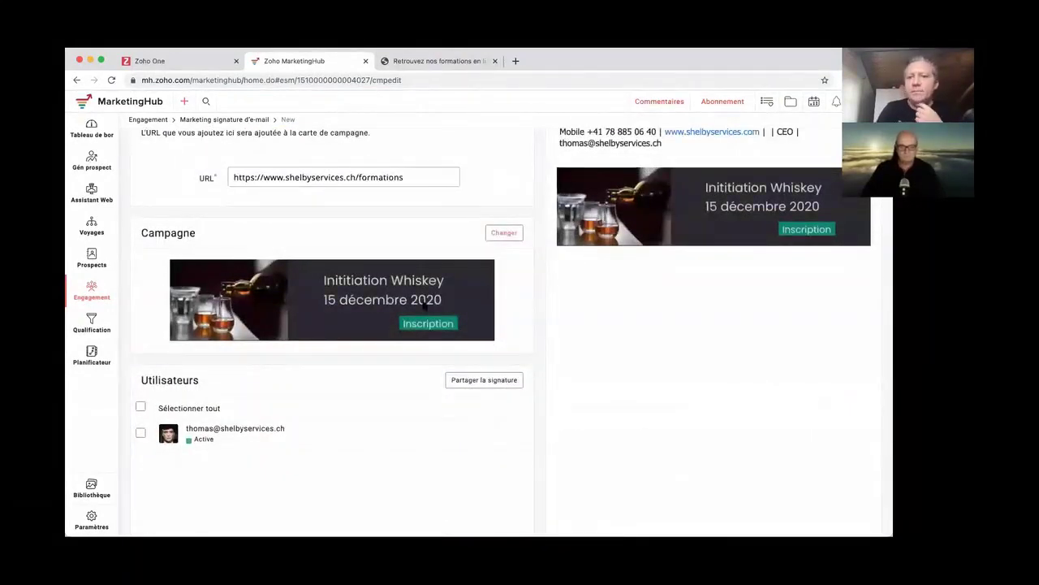
{"action": "left_click", "coordinate": [140, 406]}
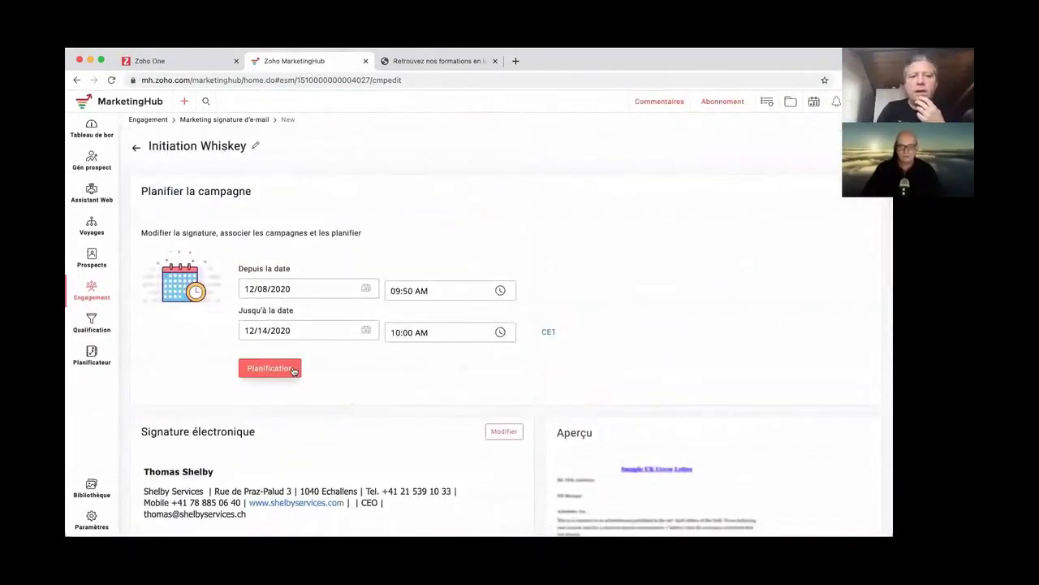
{"action": "left_click", "coordinate": [293, 372]}
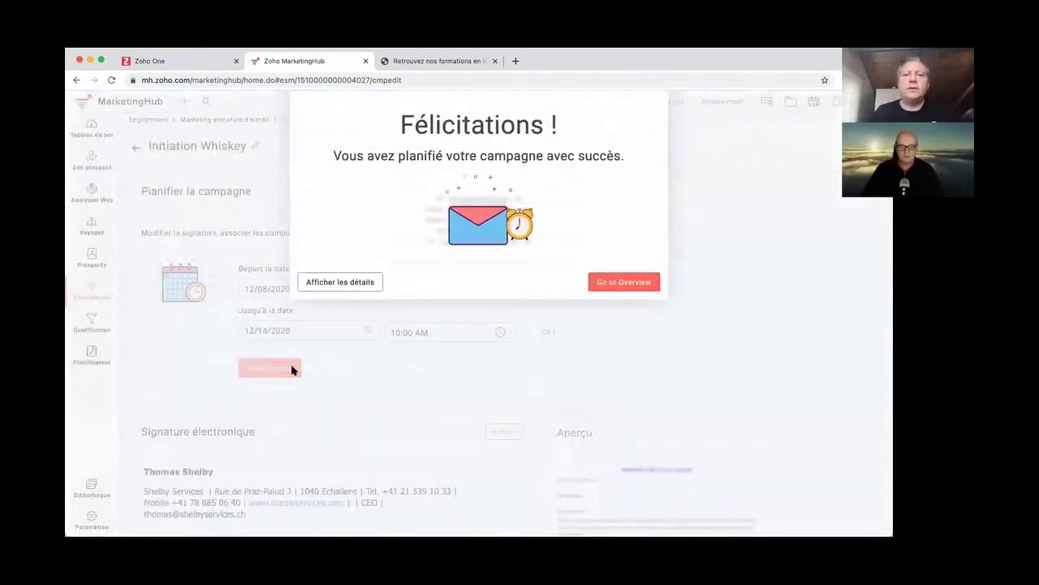
{"action": "left_click", "coordinate": [627, 282]}
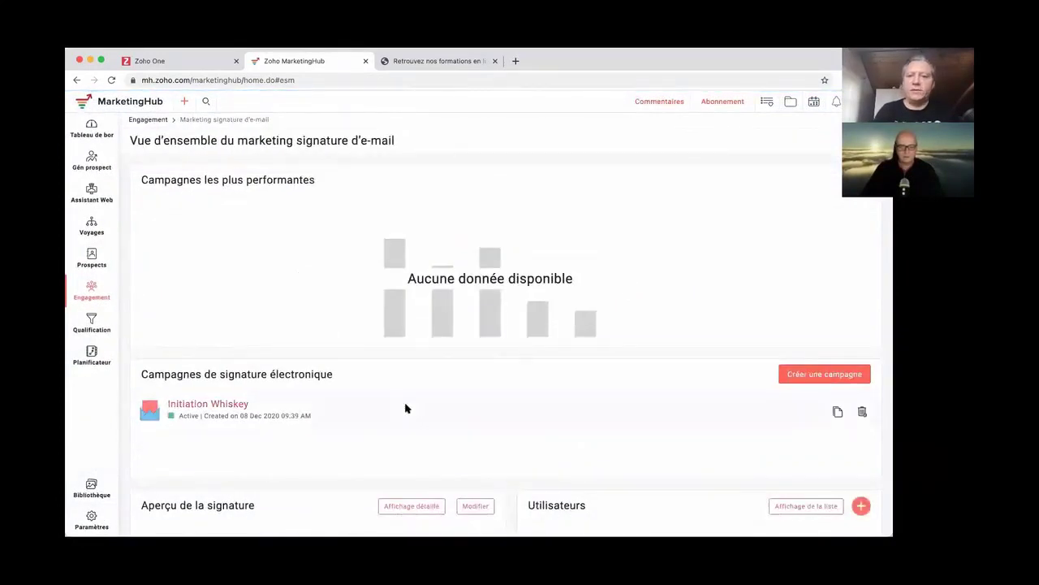
Open the Initiation Whiskey campaign's details and review its schedule, status, report, signature and card
{"action": "left_click", "coordinate": [224, 405]}
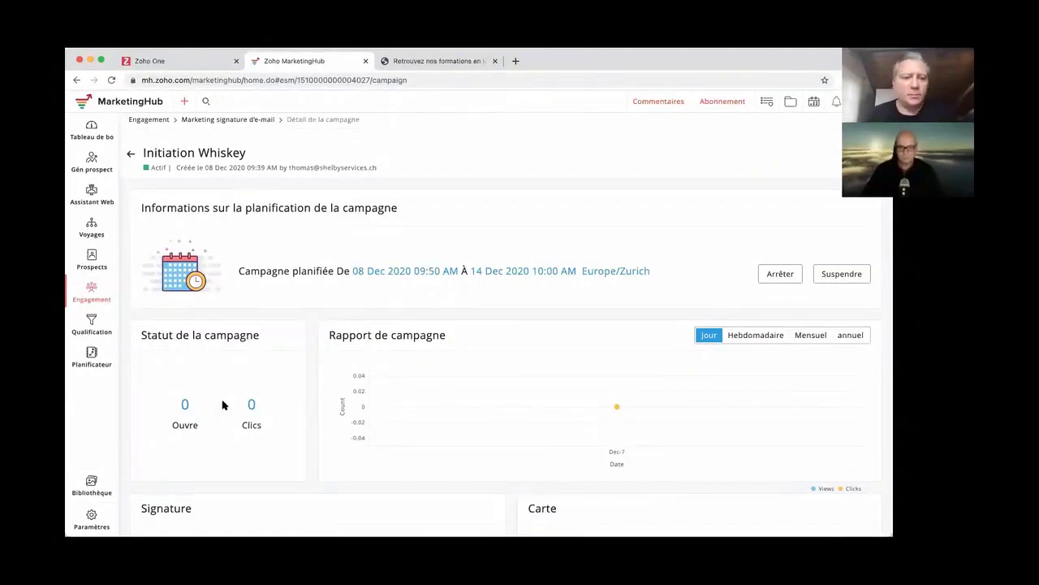
{"action": "scroll", "coordinate": [359, 397], "scroll_direction": "down", "scroll_amount": 3}
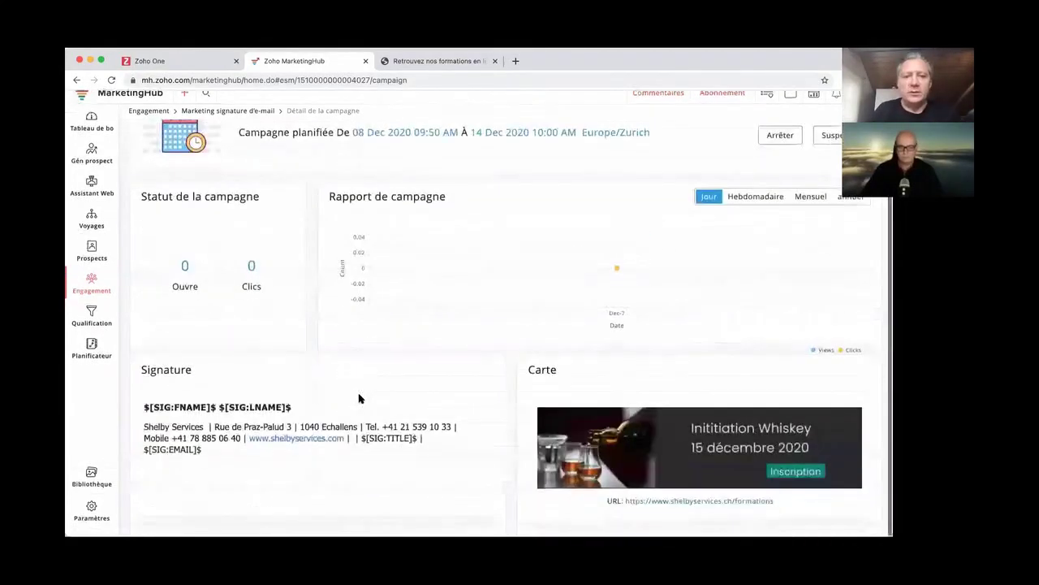
{"action": "scroll", "coordinate": [359, 398], "scroll_direction": "up", "scroll_amount": 3}
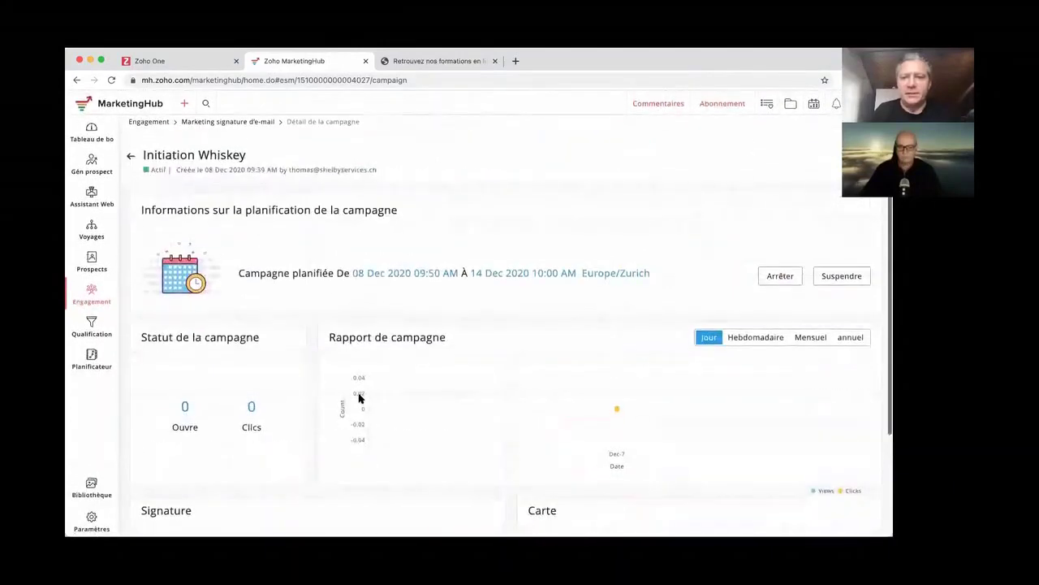
{"action": "scroll", "coordinate": [230, 371], "scroll_direction": "down", "scroll_amount": 3}
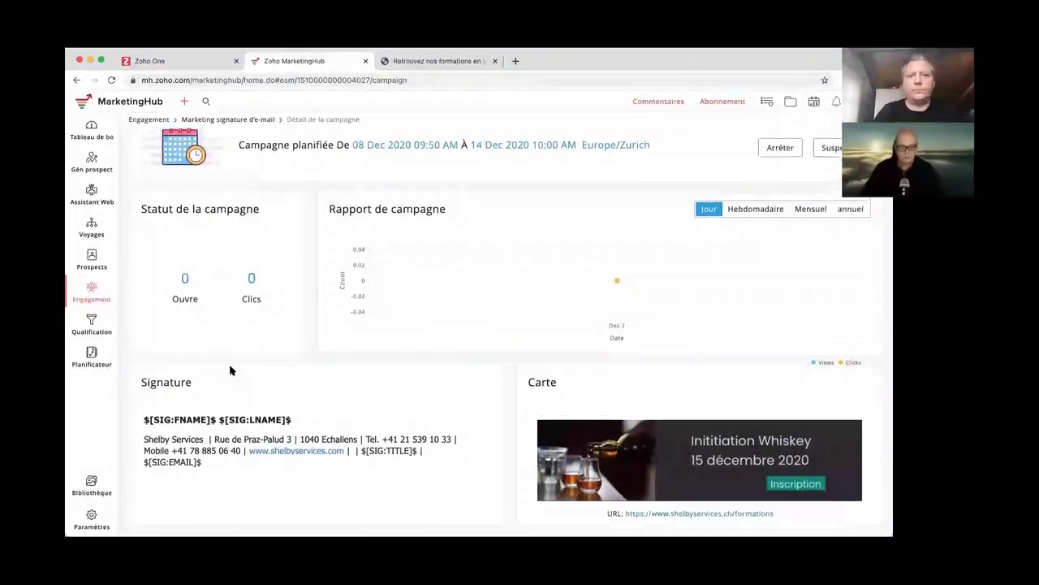
{"action": "scroll", "coordinate": [230, 370], "scroll_direction": "up", "scroll_amount": 3}
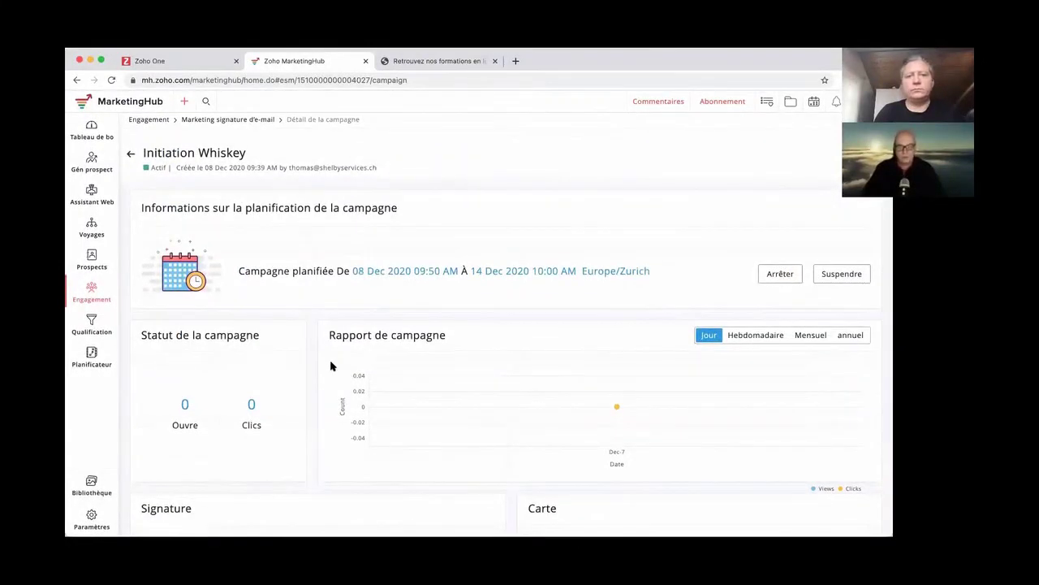
{"action": "scroll", "coordinate": [243, 278], "scroll_direction": "down", "scroll_amount": 3}
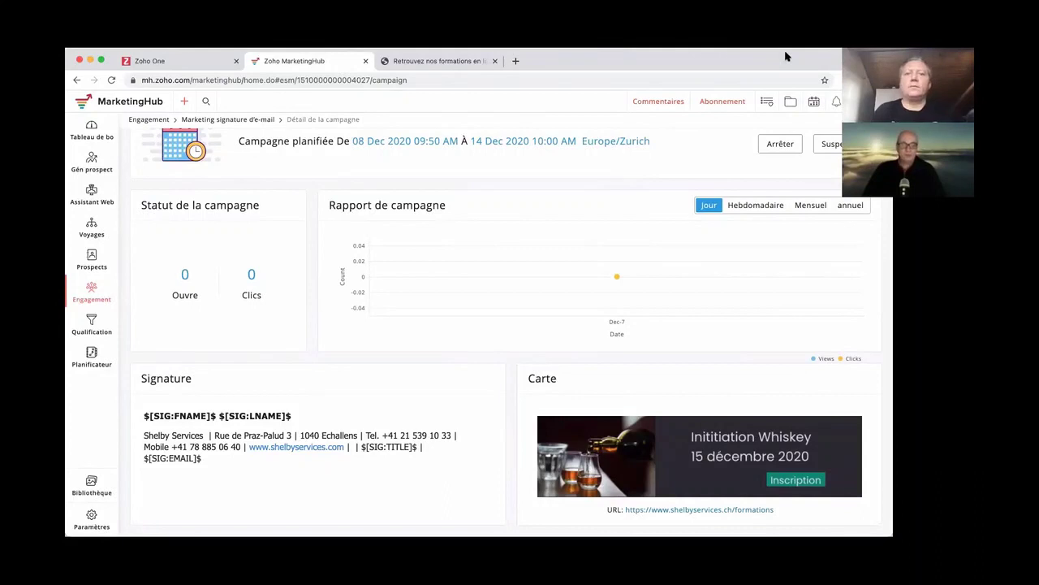
Open Zoho Mail at mail.zoho.com in a new browser tab
{"action": "left_click", "coordinate": [514, 62]}
{"action": "type", "text": "mail.zoho.com"}
{"action": "key", "text": "Return"}
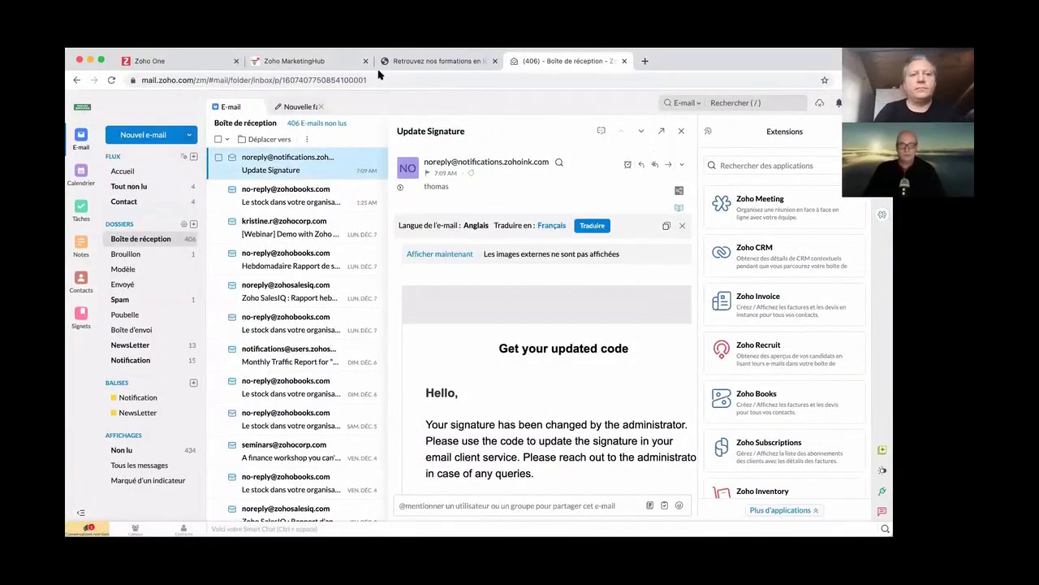
Switch back to MarketingHub, return to the signature marketing overview and add the available existing user to the signature users
{"action": "left_click", "coordinate": [328, 65]}
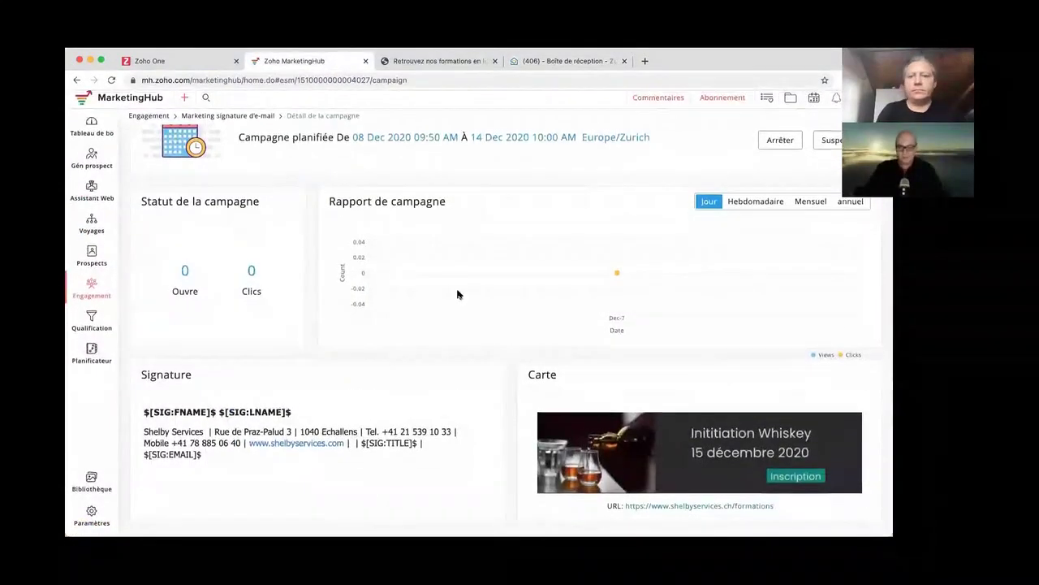
{"action": "scroll", "coordinate": [265, 213], "scroll_direction": "up", "scroll_amount": 3}
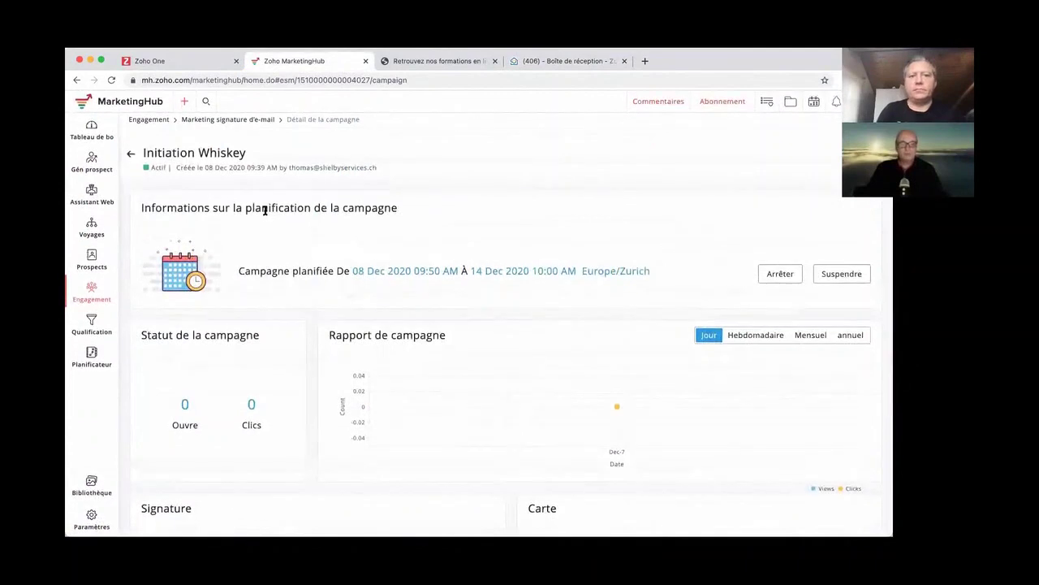
{"action": "left_click", "coordinate": [130, 155]}
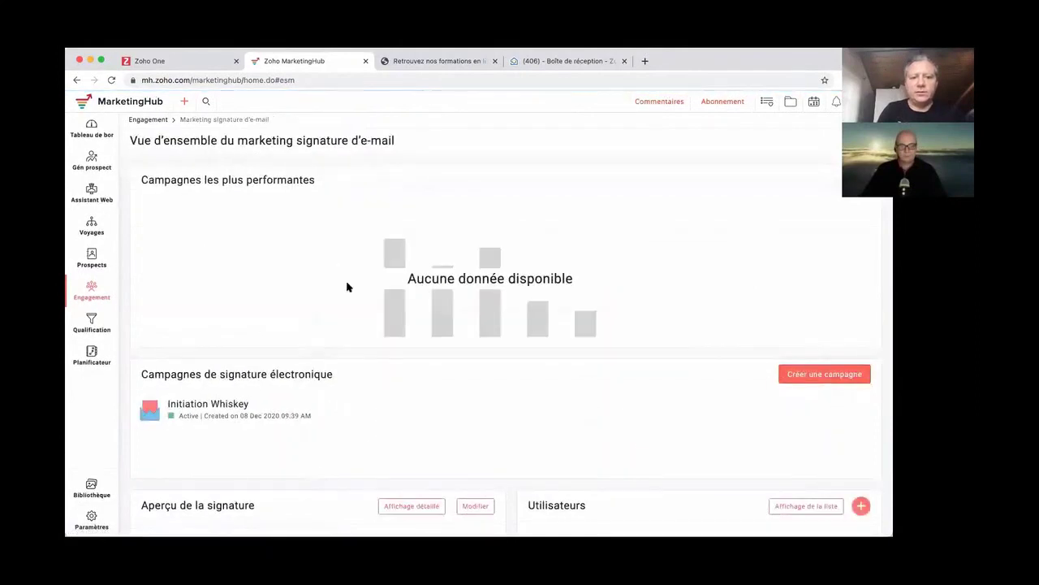
{"action": "scroll", "coordinate": [406, 309], "scroll_direction": "down", "scroll_amount": 3}
{"action": "scroll", "coordinate": [406, 309], "scroll_direction": "down", "scroll_amount": 1}
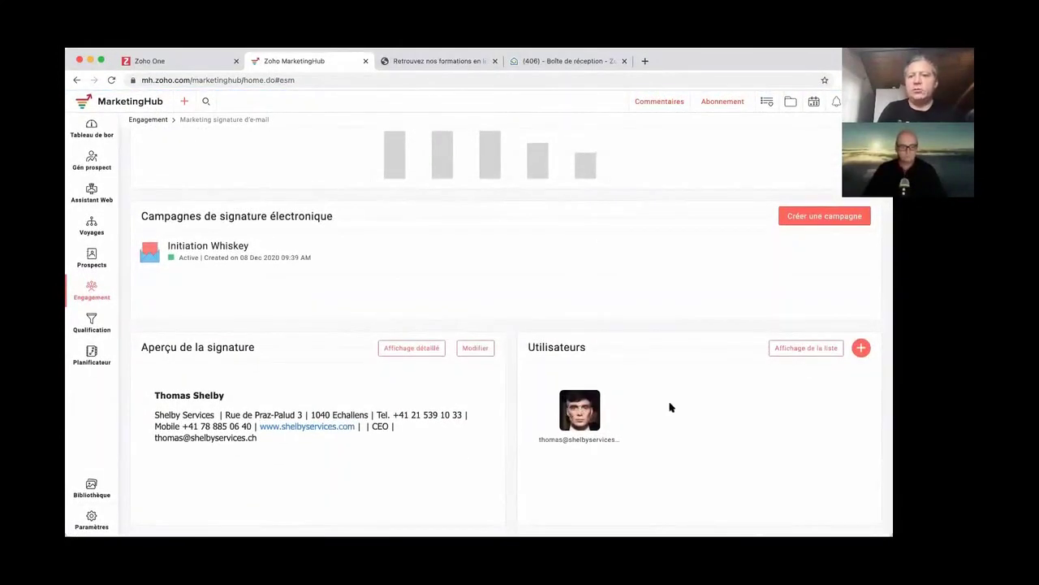
{"action": "left_click", "coordinate": [861, 348]}
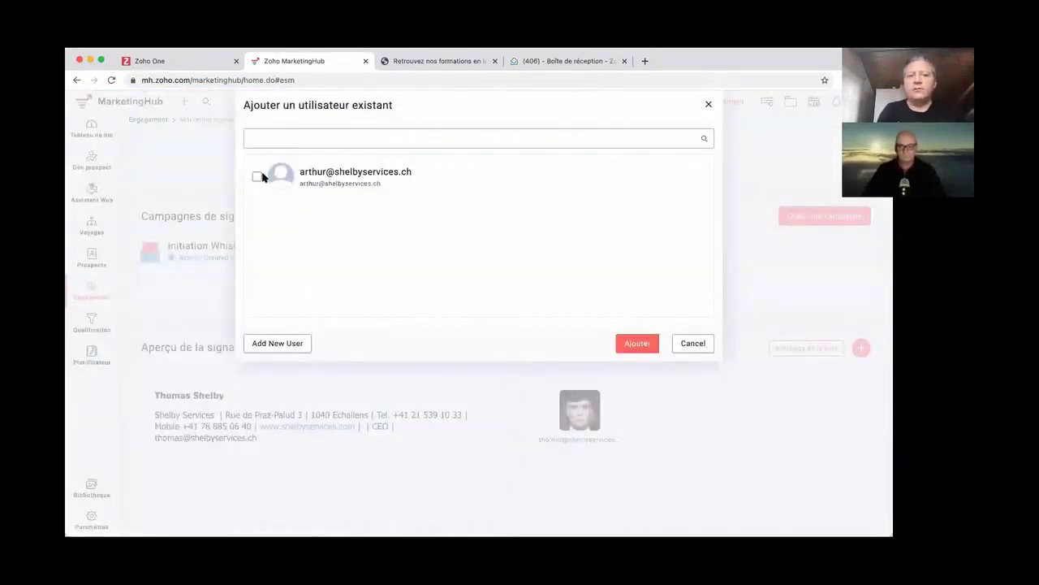
{"action": "left_click", "coordinate": [636, 344]}
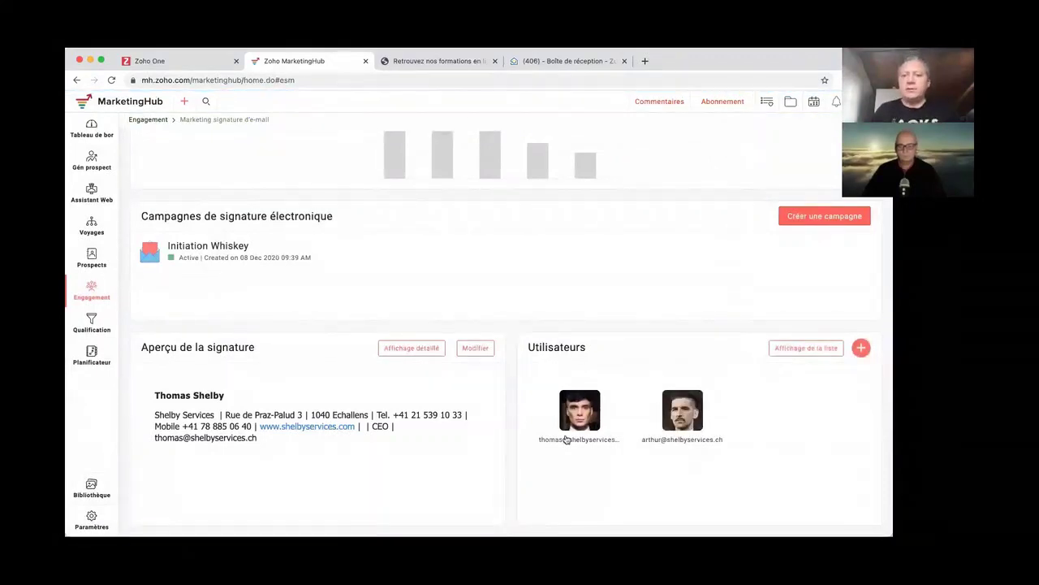
Open the first signature user's information and share the signature with that user again
{"action": "left_click", "coordinate": [591, 416]}
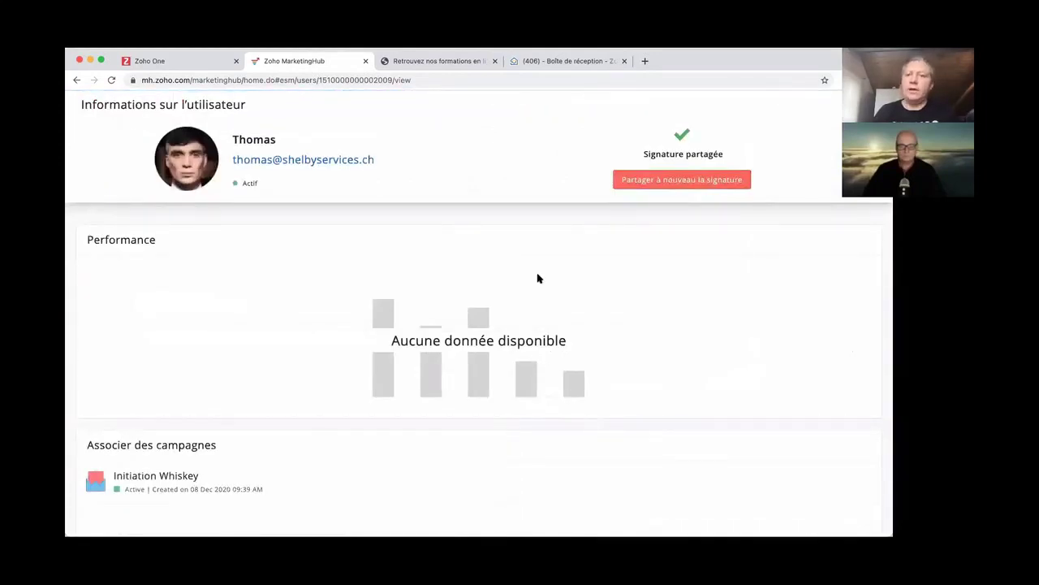
{"action": "left_click", "coordinate": [697, 182]}
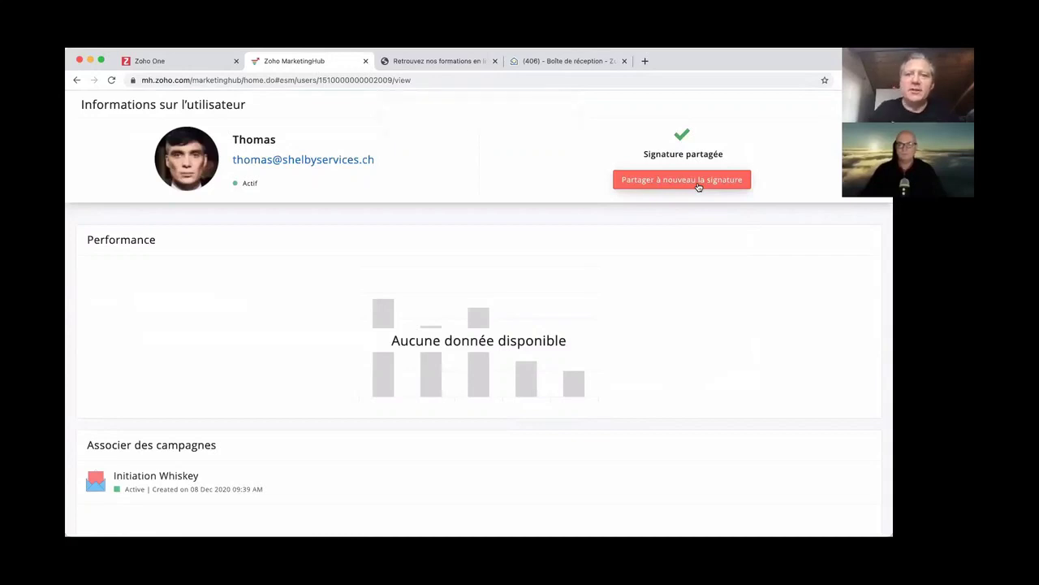
Switch to Zoho Mail, open the newest "Update Signature" message and follow its link to get the updated code
{"action": "left_click", "coordinate": [589, 67]}
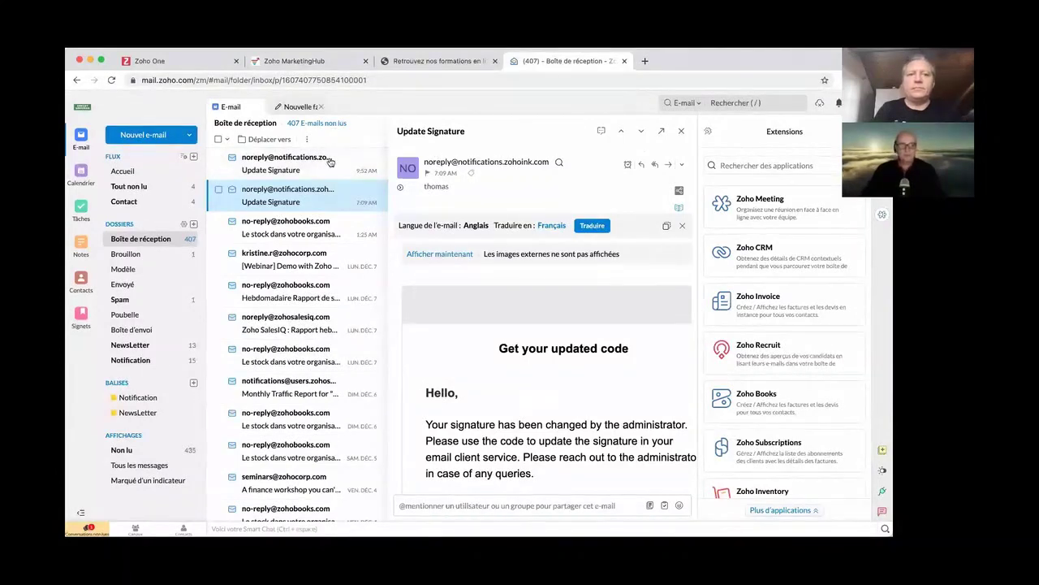
{"action": "left_click", "coordinate": [331, 163]}
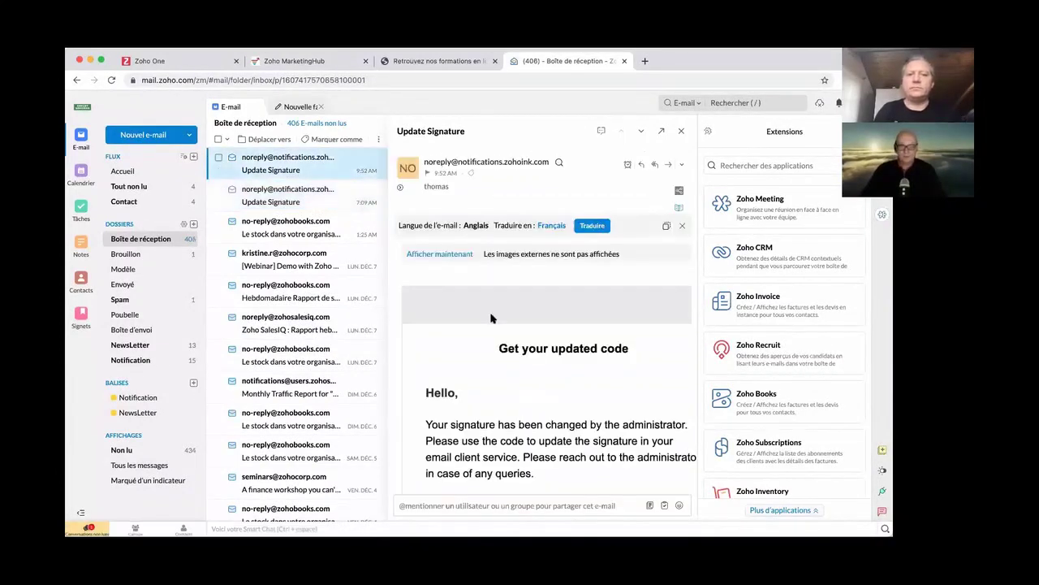
{"action": "scroll", "coordinate": [490, 319], "scroll_direction": "down", "scroll_amount": 3}
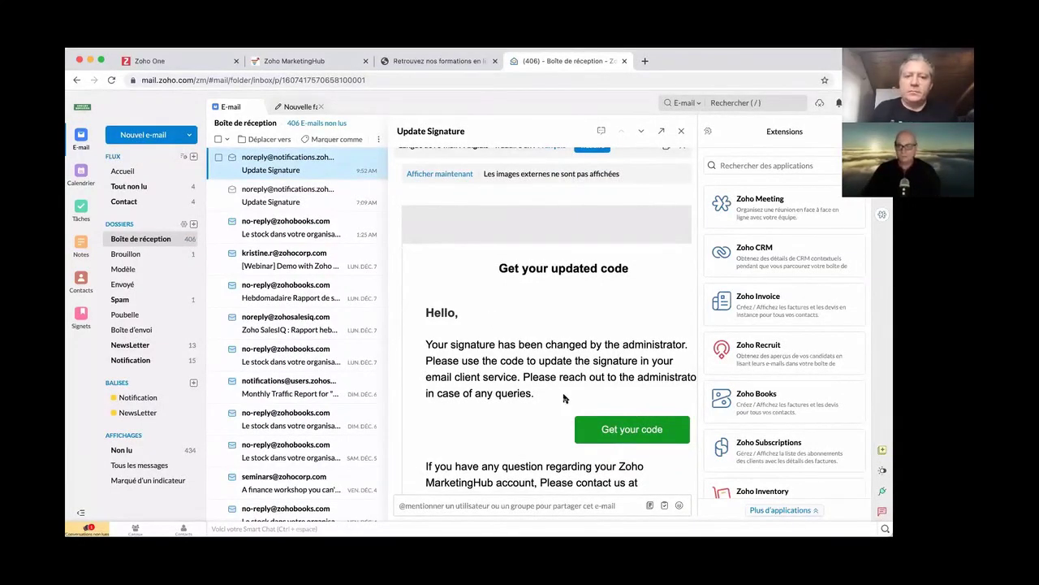
{"action": "scroll", "coordinate": [564, 397], "scroll_direction": "down", "scroll_amount": 1}
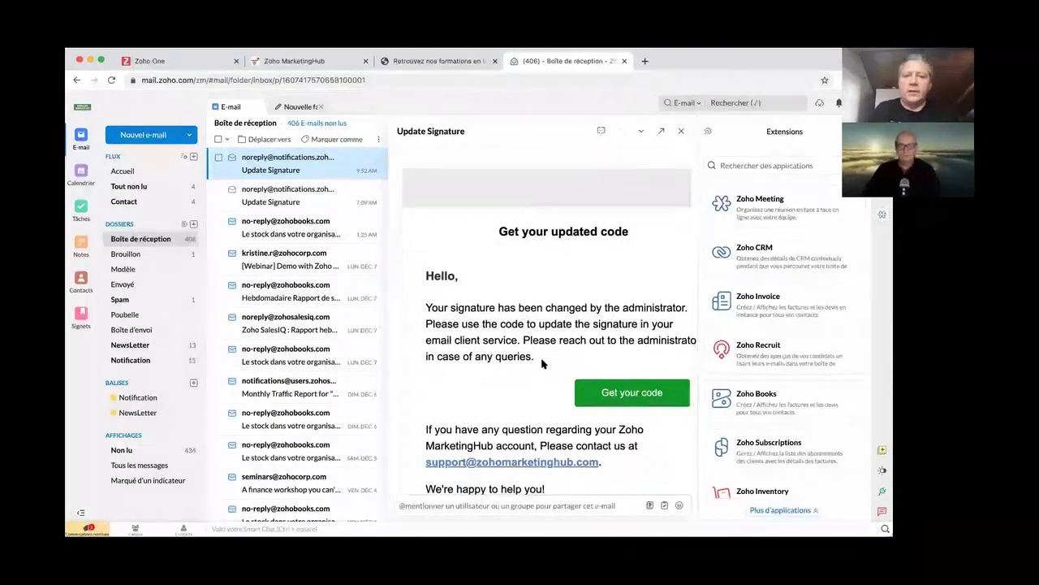
{"action": "left_click", "coordinate": [620, 398]}
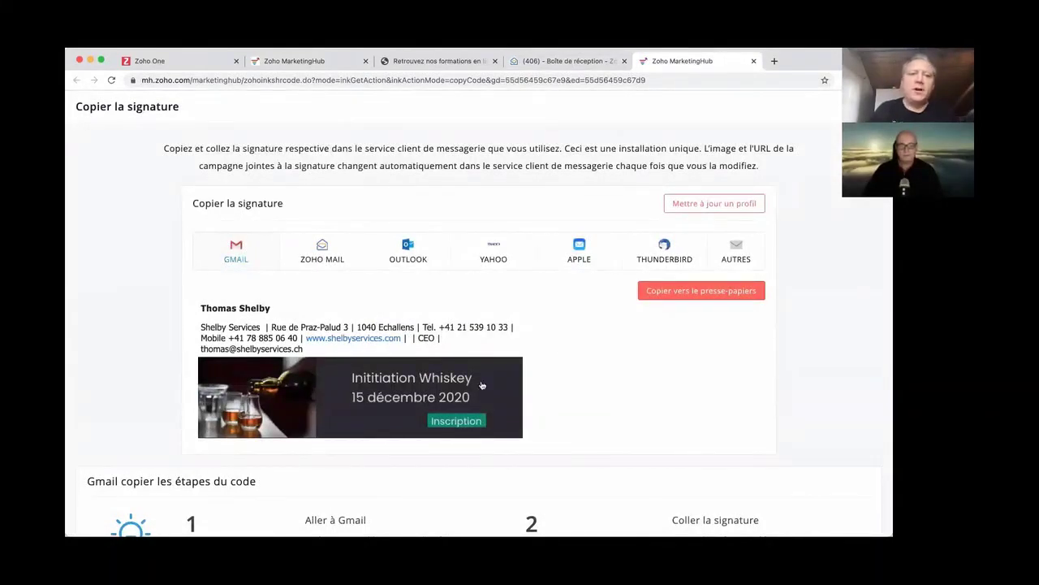
Copy the Gmail signature and, in its place, the Zoho Mail signature to the clipboard, and return to the Zoho Mail inbox
{"action": "left_click", "coordinate": [249, 248]}
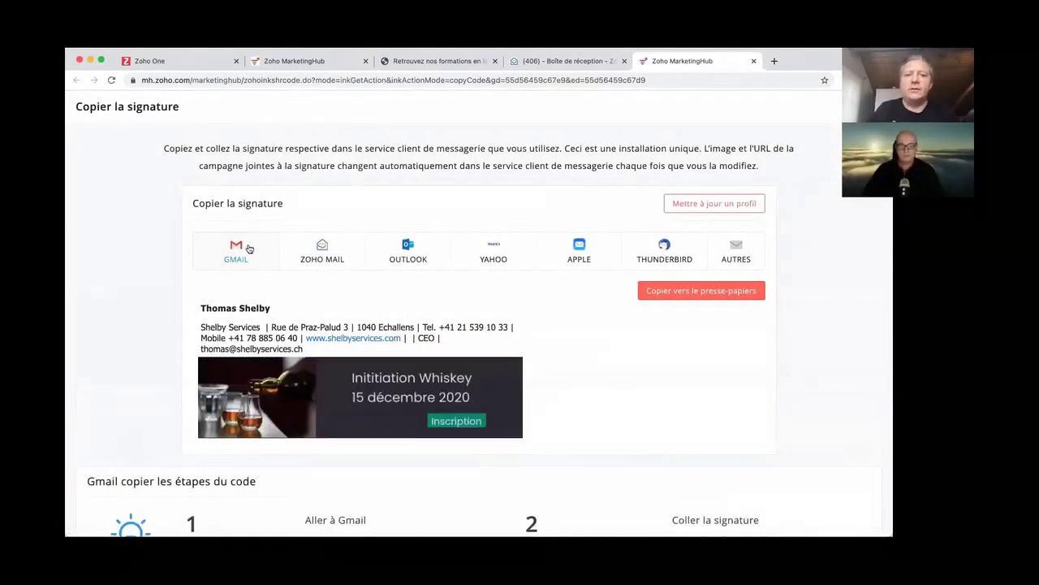
{"action": "left_click", "coordinate": [652, 290]}
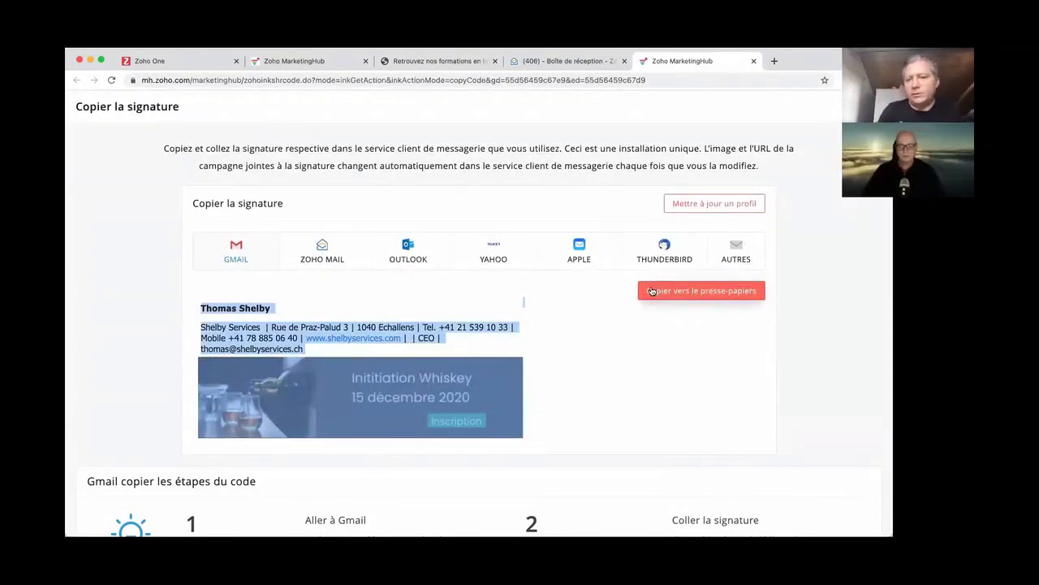
{"action": "left_click", "coordinate": [319, 247]}
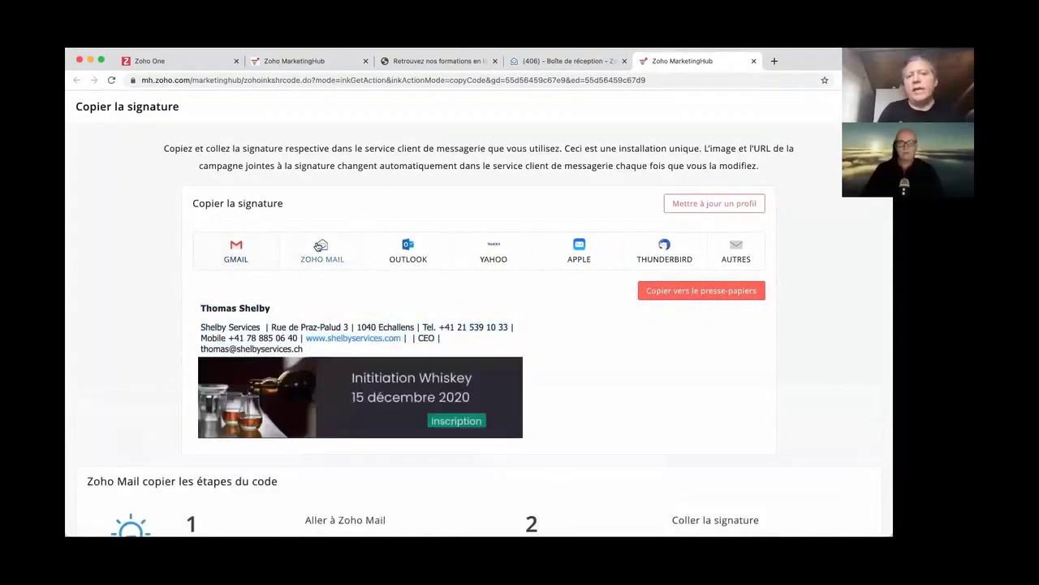
{"action": "left_click", "coordinate": [700, 294]}
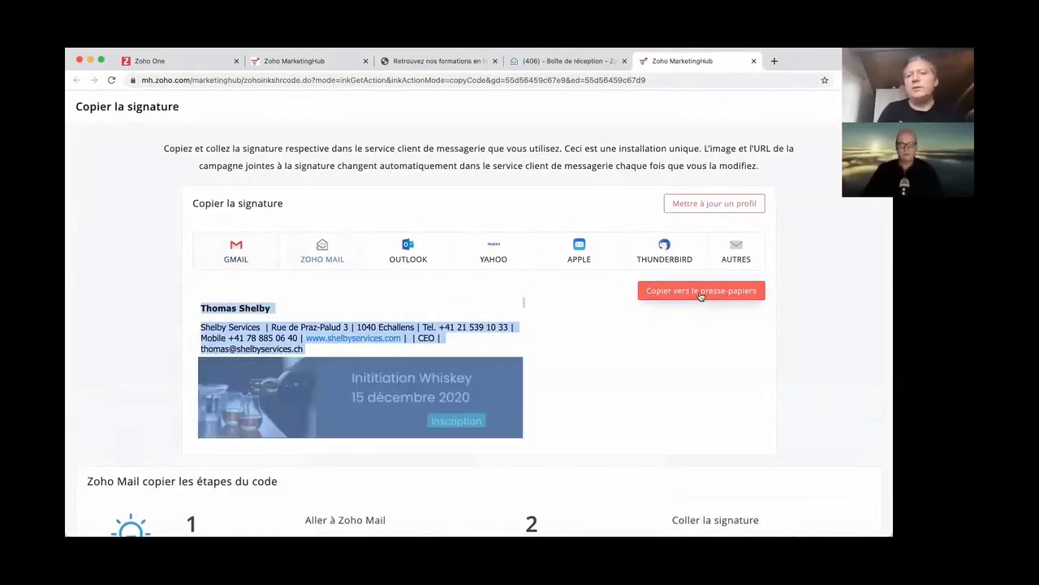
{"action": "left_click", "coordinate": [563, 65]}
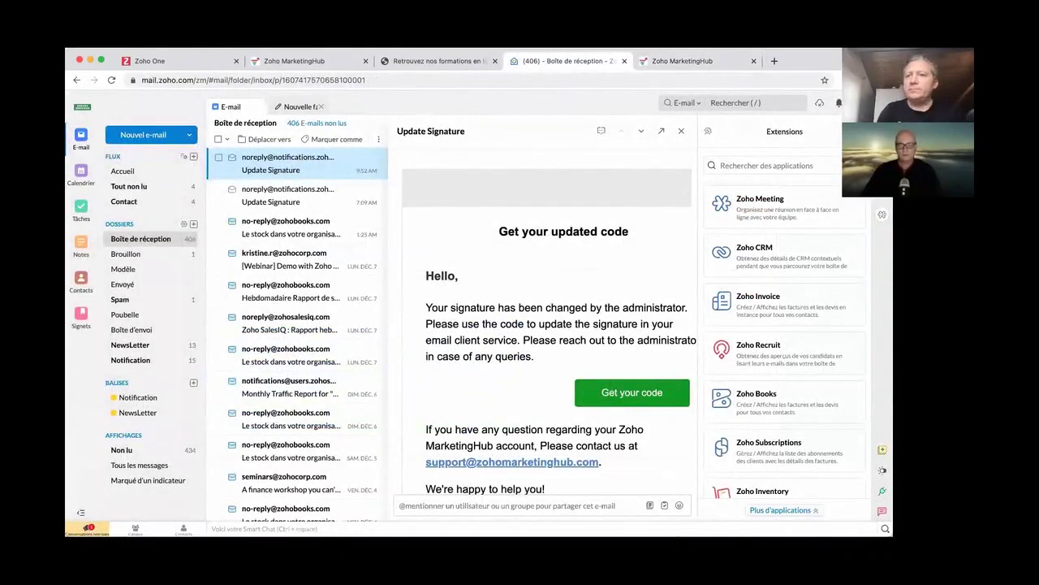
Open the Zoho Mail settings and start adding a new signature
{"action": "left_click", "coordinate": [862, 103]}
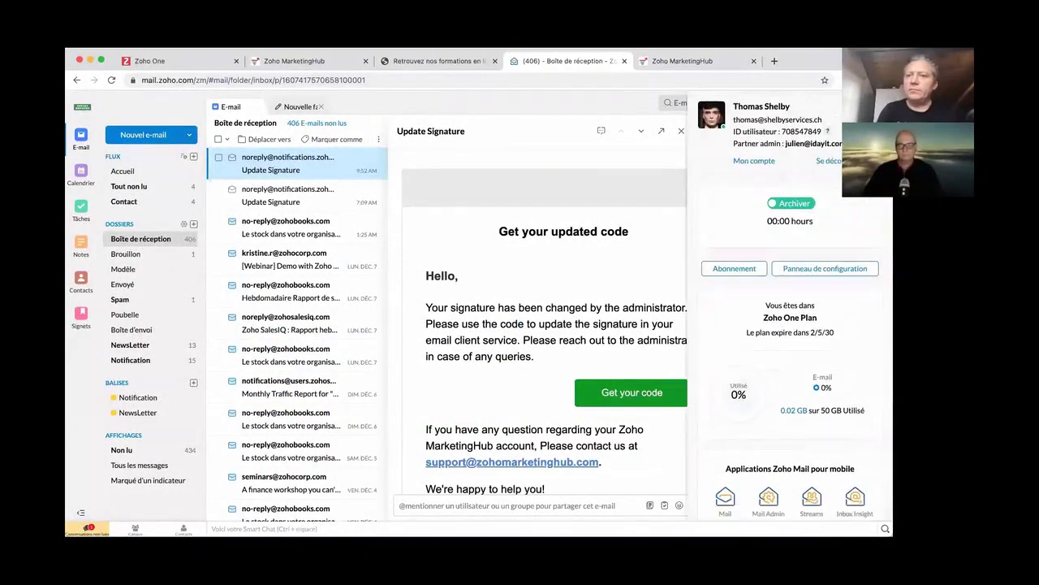
{"action": "left_click", "coordinate": [862, 103]}
{"action": "left_click", "coordinate": [819, 102]}
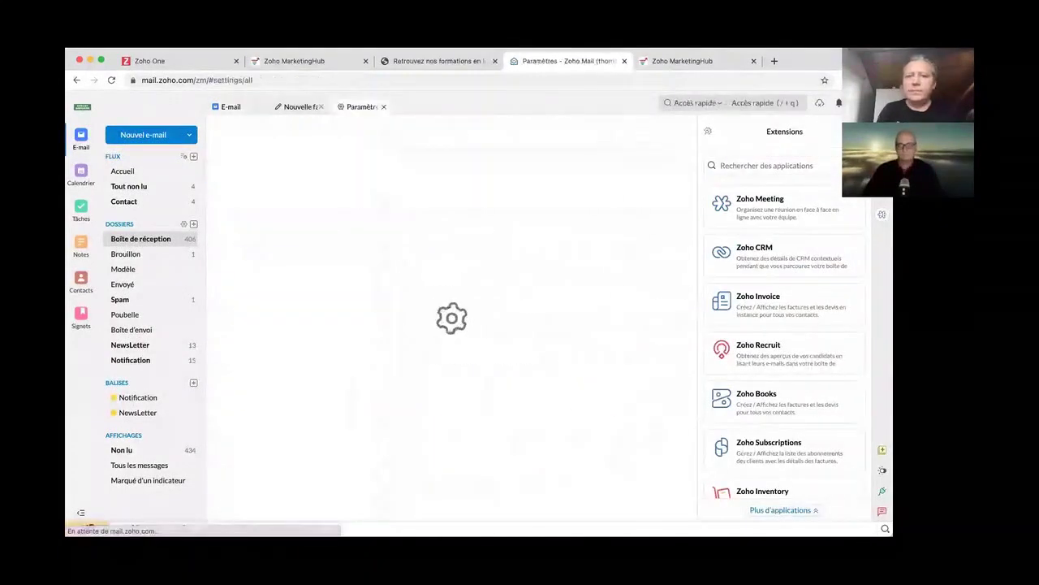
{"action": "scroll", "coordinate": [421, 341], "scroll_direction": "down", "scroll_amount": 5}
{"action": "scroll", "coordinate": [420, 360], "scroll_direction": "down", "scroll_amount": 5}
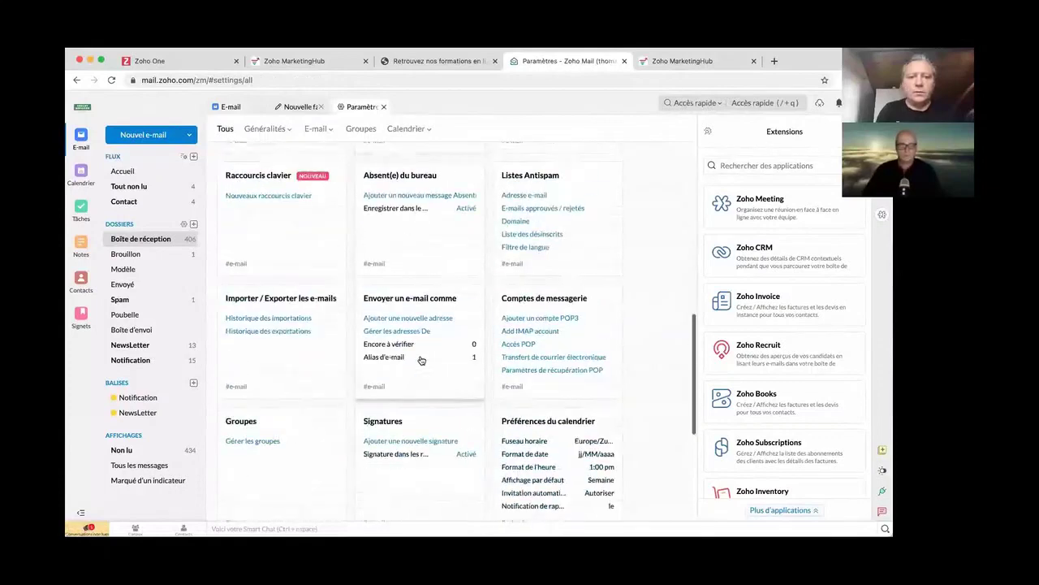
{"action": "left_click", "coordinate": [412, 406]}
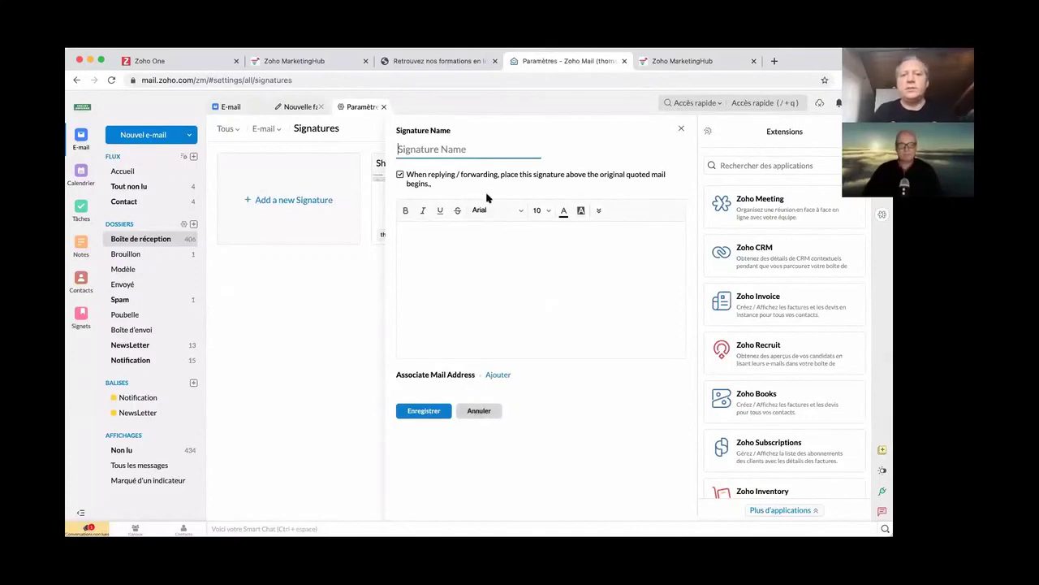
Name the new signature "Signature MH", paste the copied signature as its content, save it and start a new email to check it
{"action": "type", "text": "Sing"}
{"action": "key", "text": "BackSpace"}
{"action": "key", "text": "BackSpace"}
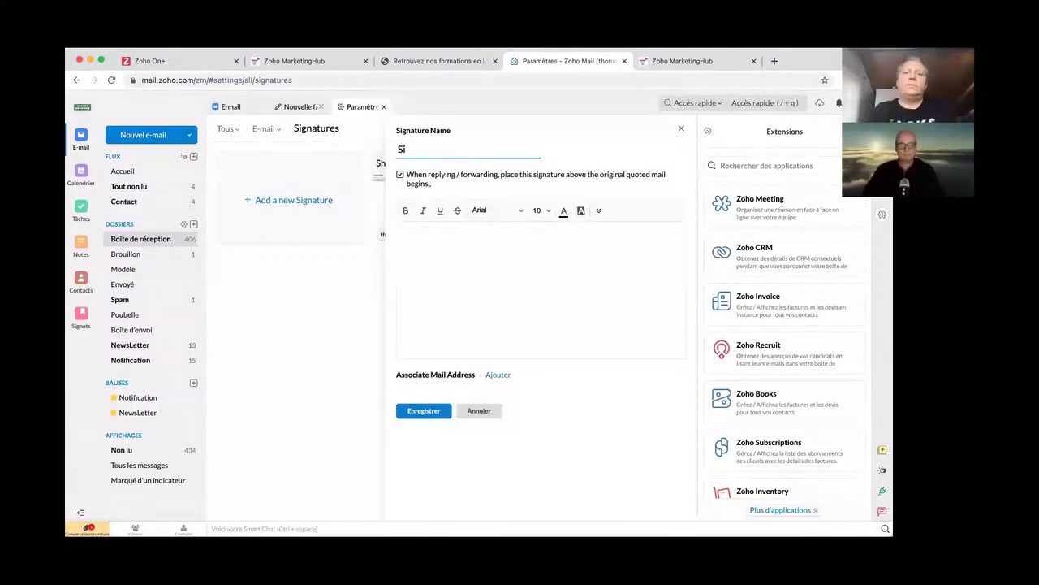
{"action": "type", "text": "gnature MH"}
{"action": "key", "text": "Tab"}
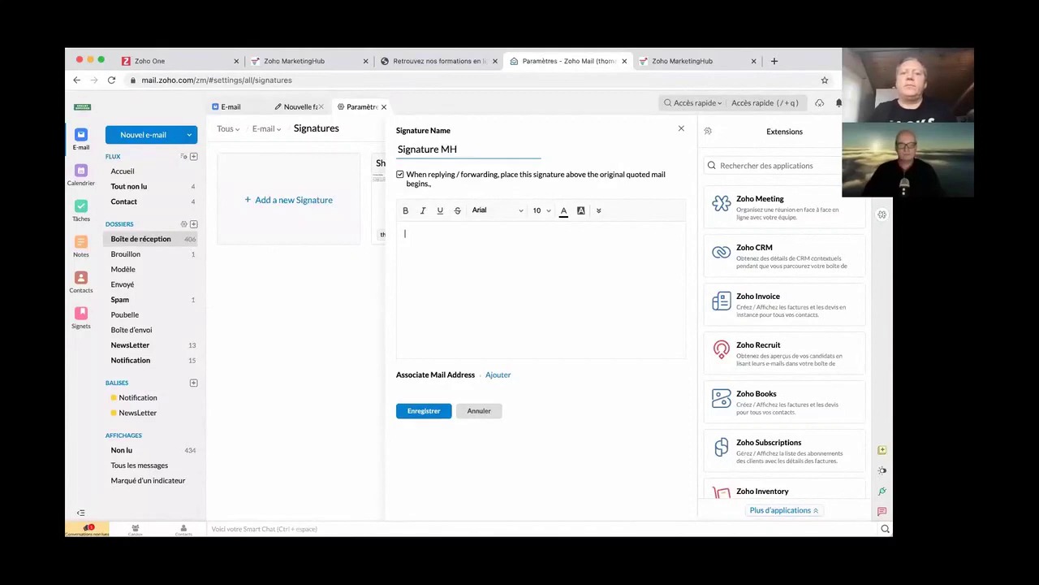
{"action": "key", "text": "ctrl+v"}
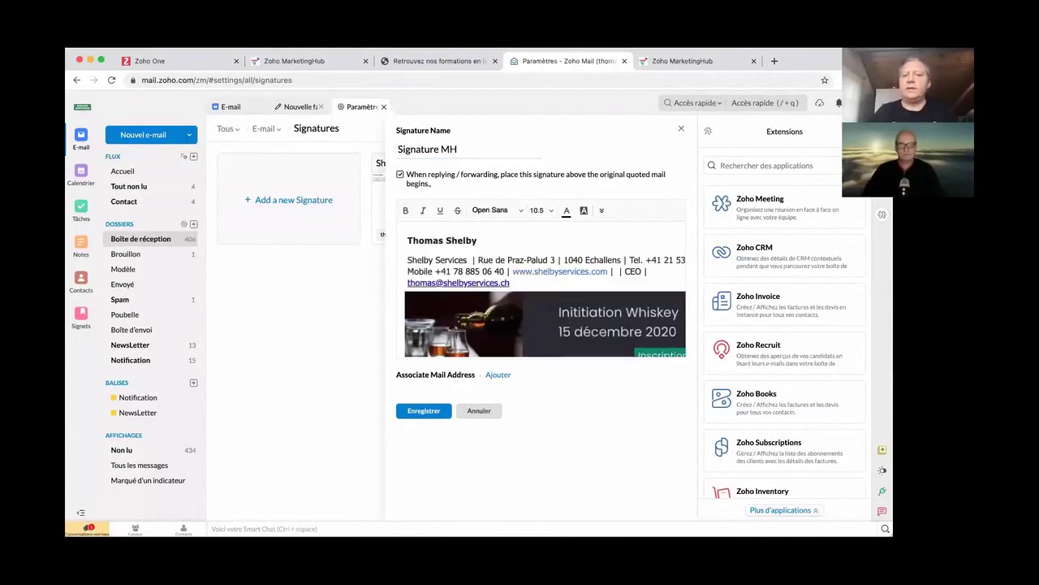
{"action": "left_click", "coordinate": [436, 420]}
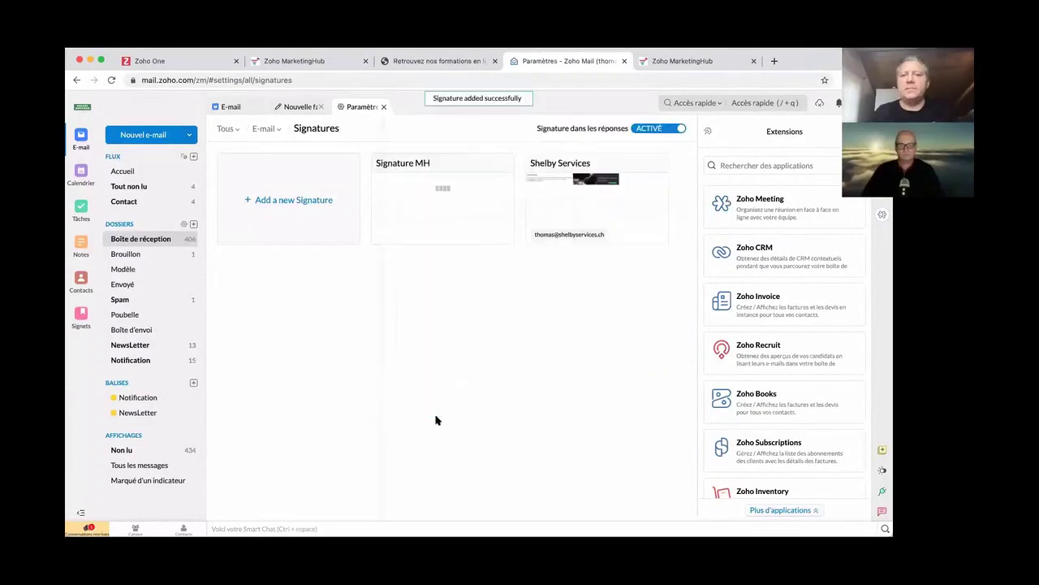
{"action": "left_click", "coordinate": [145, 135]}
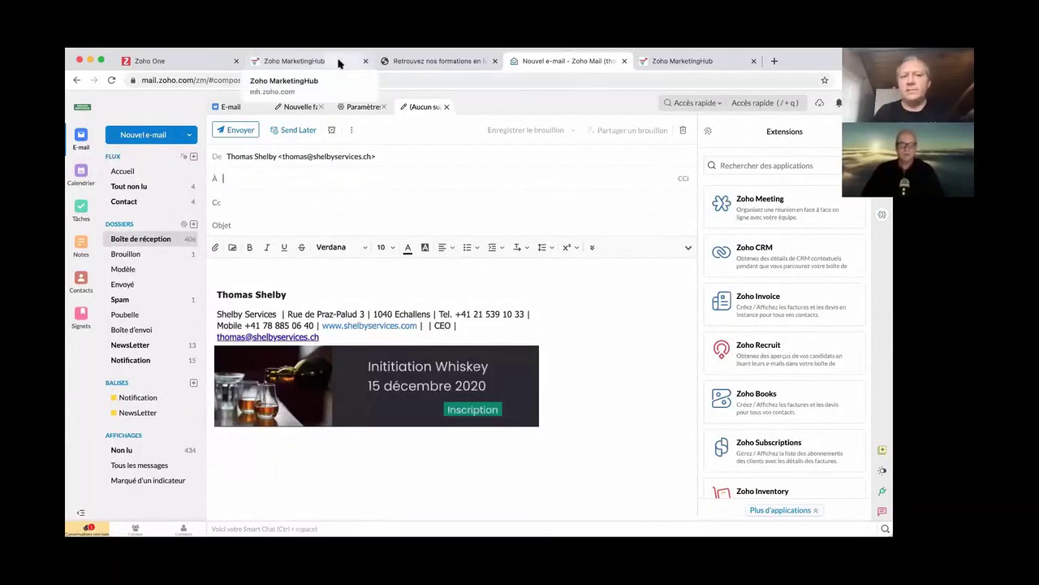
Switch to MarketingHub, open the Initiation Whiskey signature campaign and suspend it
{"action": "left_click", "coordinate": [339, 64]}
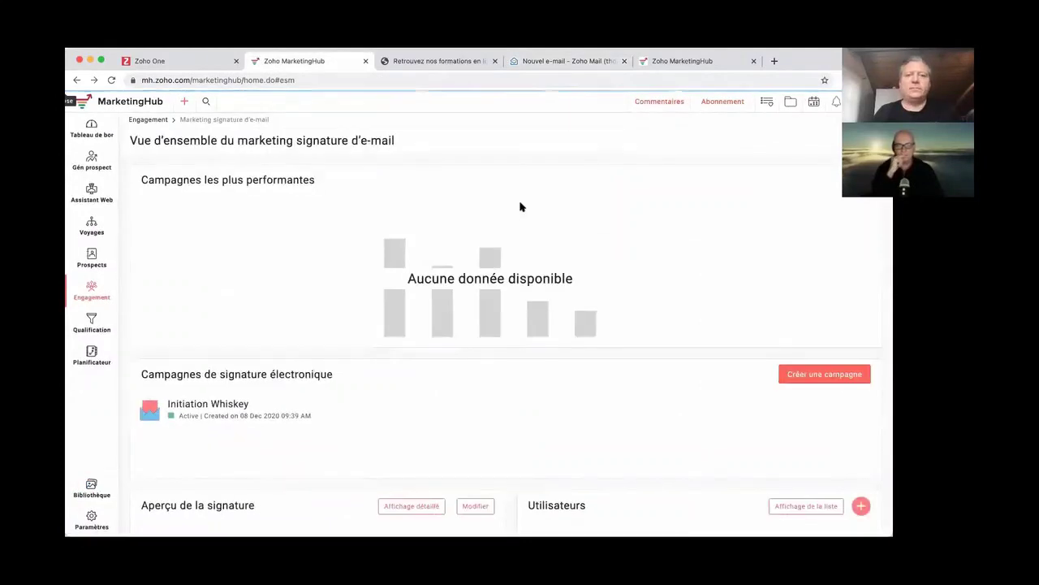
{"action": "scroll", "coordinate": [475, 286], "scroll_direction": "down", "scroll_amount": 4}
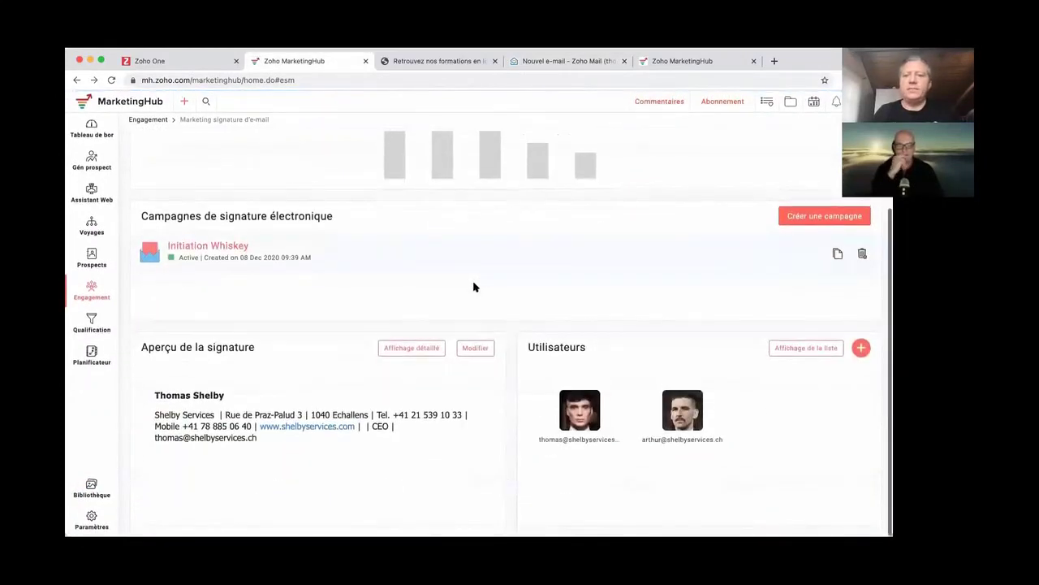
{"action": "left_click", "coordinate": [229, 242]}
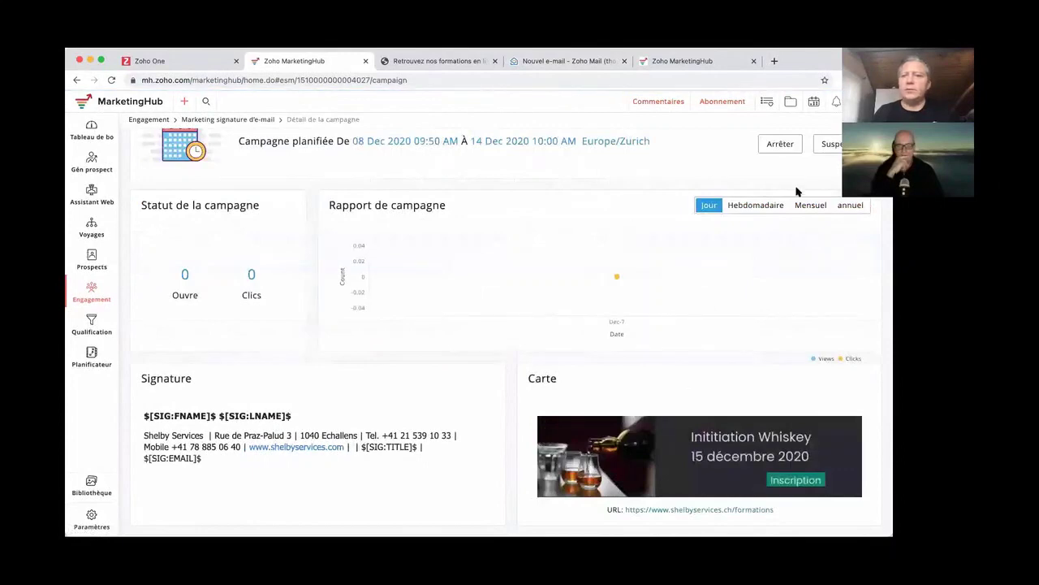
{"action": "left_click", "coordinate": [833, 148]}
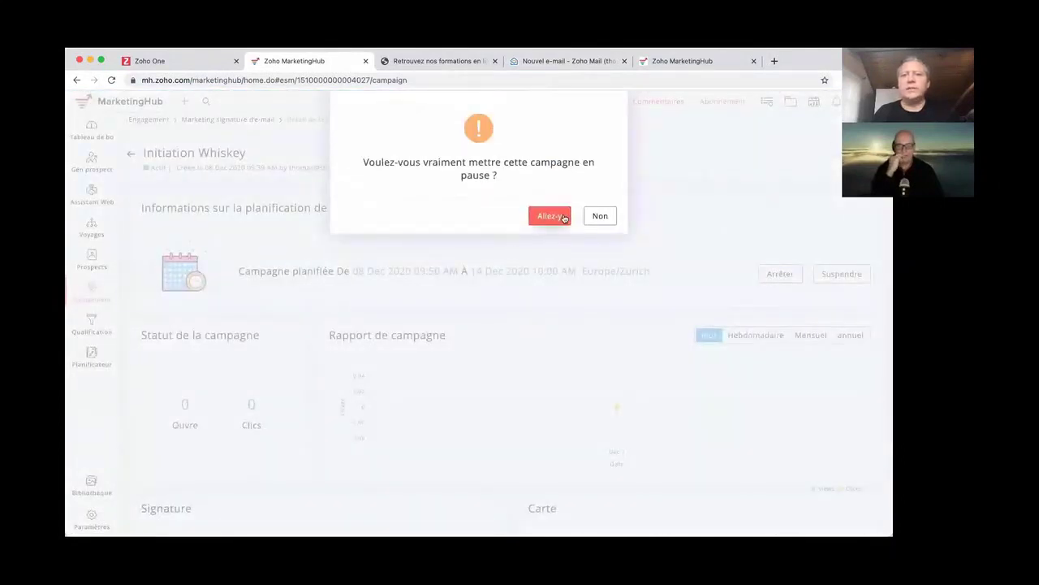
{"action": "left_click", "coordinate": [564, 218]}
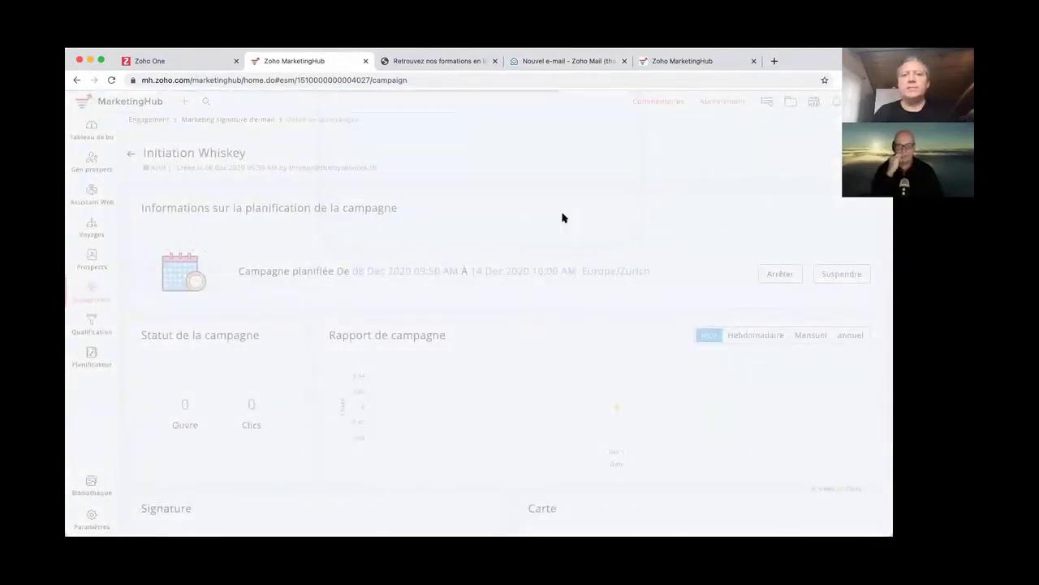
Switch to Zoho Mail, start two new emails to check the signature's banner, and return to the campaign details in MarketingHub
{"action": "left_click", "coordinate": [552, 62]}
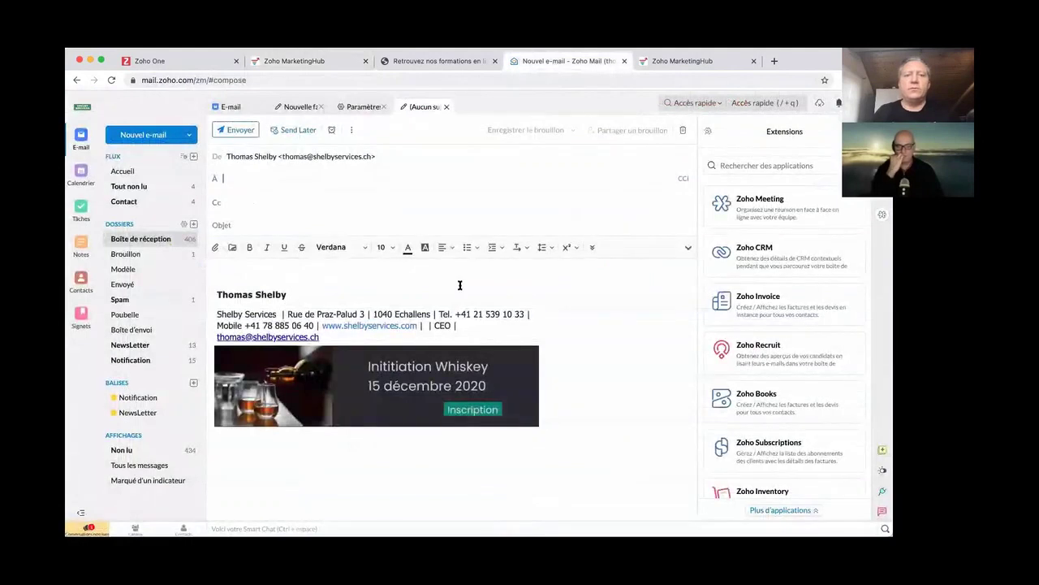
{"action": "left_click", "coordinate": [169, 133]}
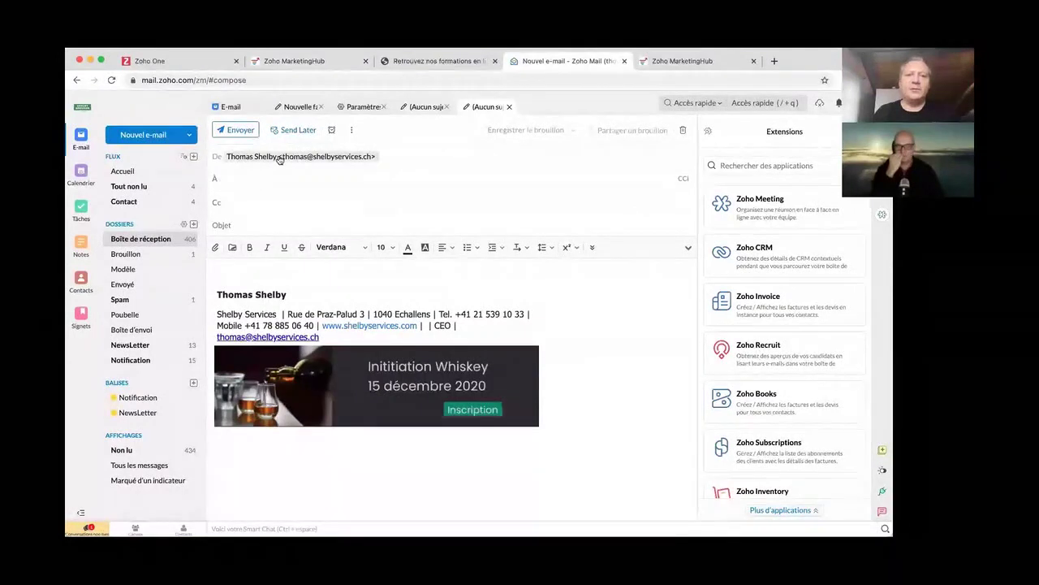
{"action": "left_click", "coordinate": [161, 135]}
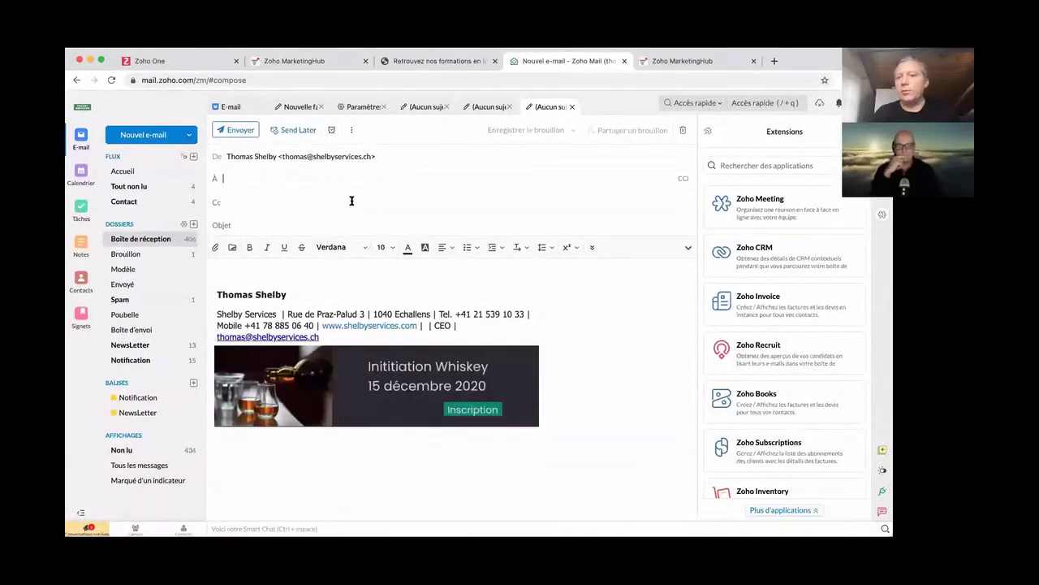
{"action": "left_click", "coordinate": [337, 65]}
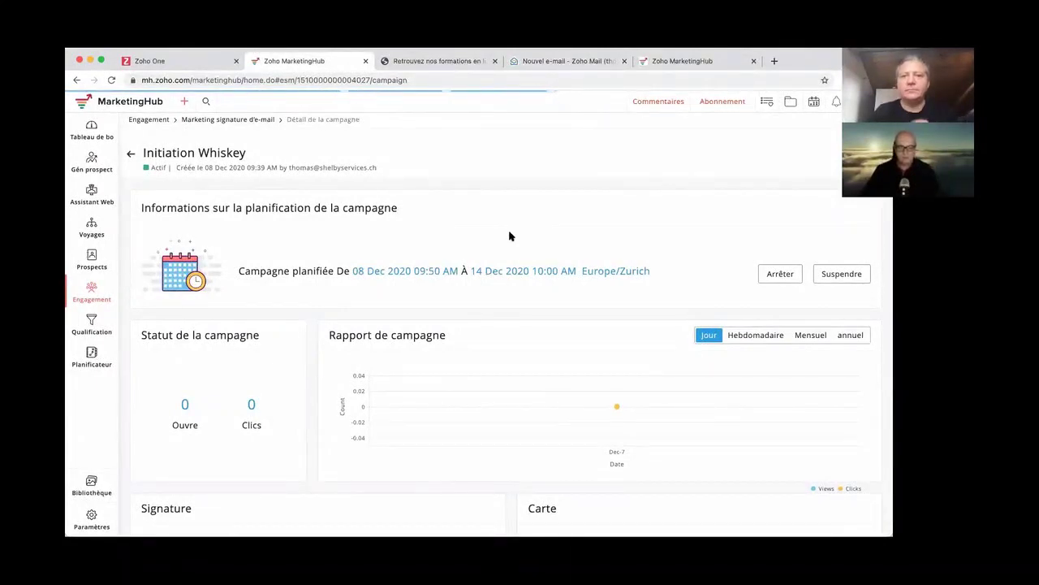
Switch to Zoho Mail, return to the inbox and follow the "Update Signature" message's link to the signature copy page
{"action": "left_click", "coordinate": [590, 64]}
{"action": "left_click", "coordinate": [300, 106]}
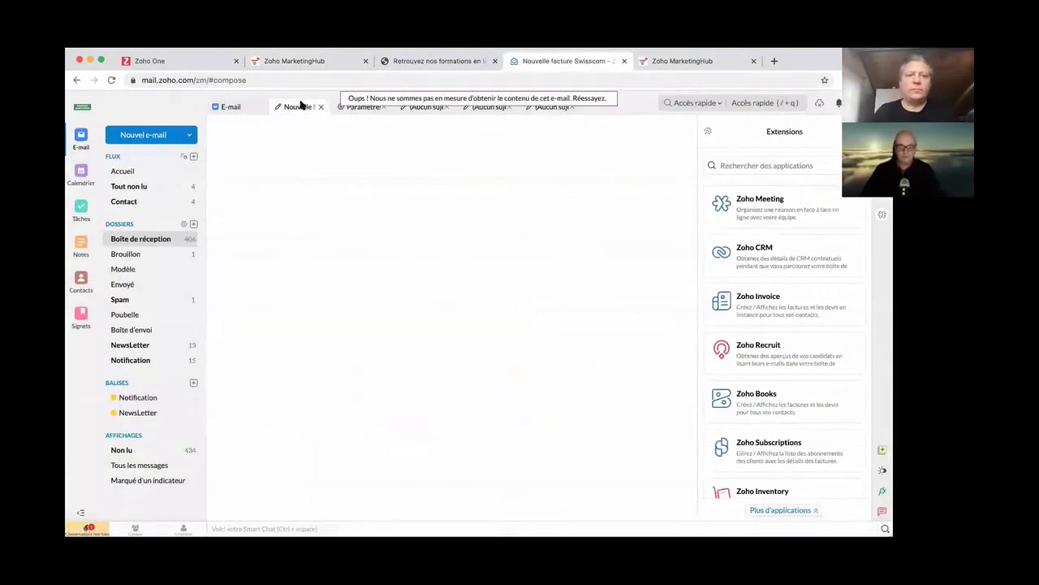
{"action": "left_click", "coordinate": [408, 63]}
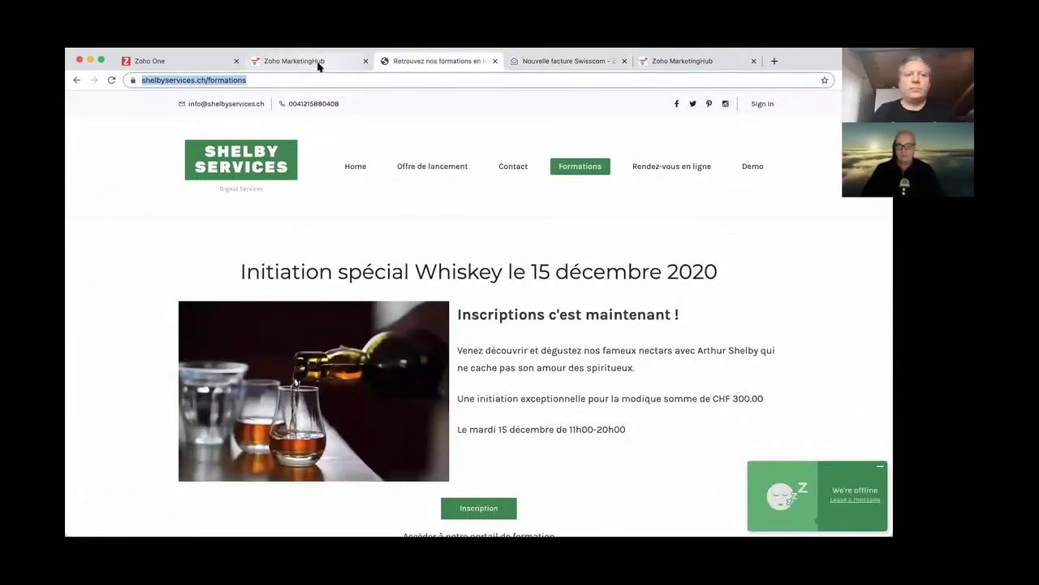
{"action": "left_click", "coordinate": [586, 62]}
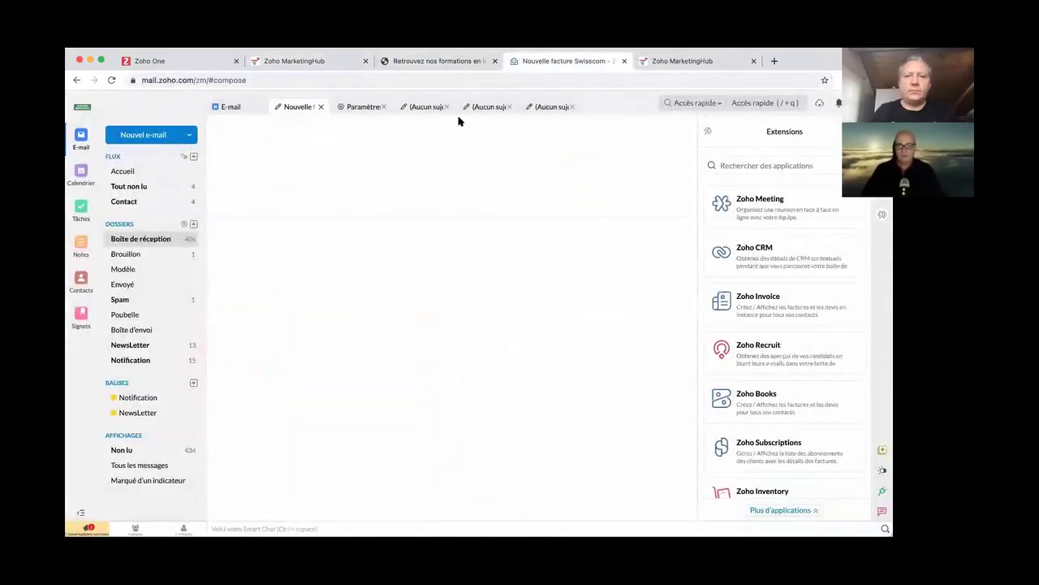
{"action": "left_click", "coordinate": [152, 241]}
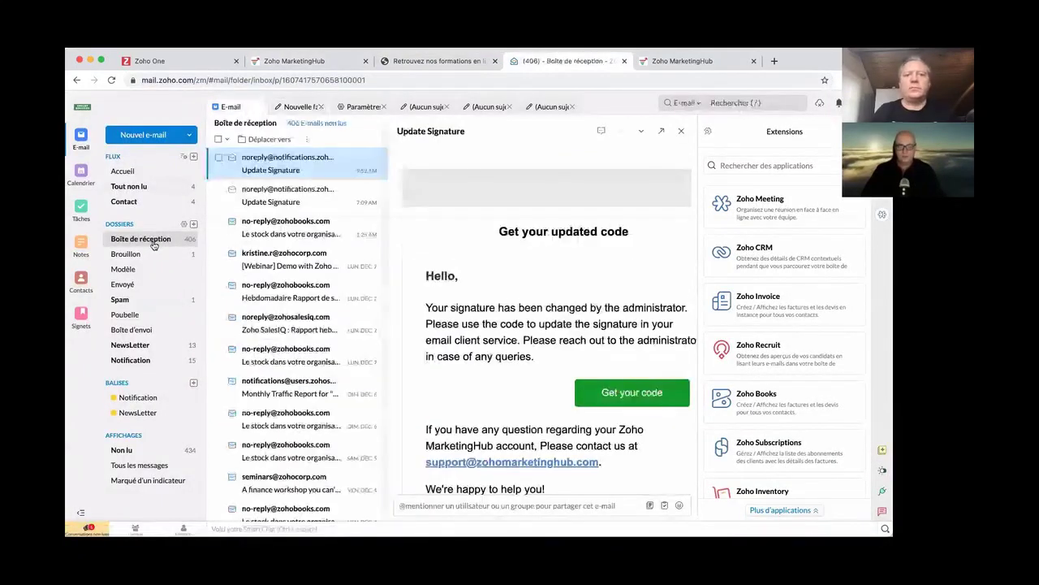
{"action": "left_click", "coordinate": [617, 392]}
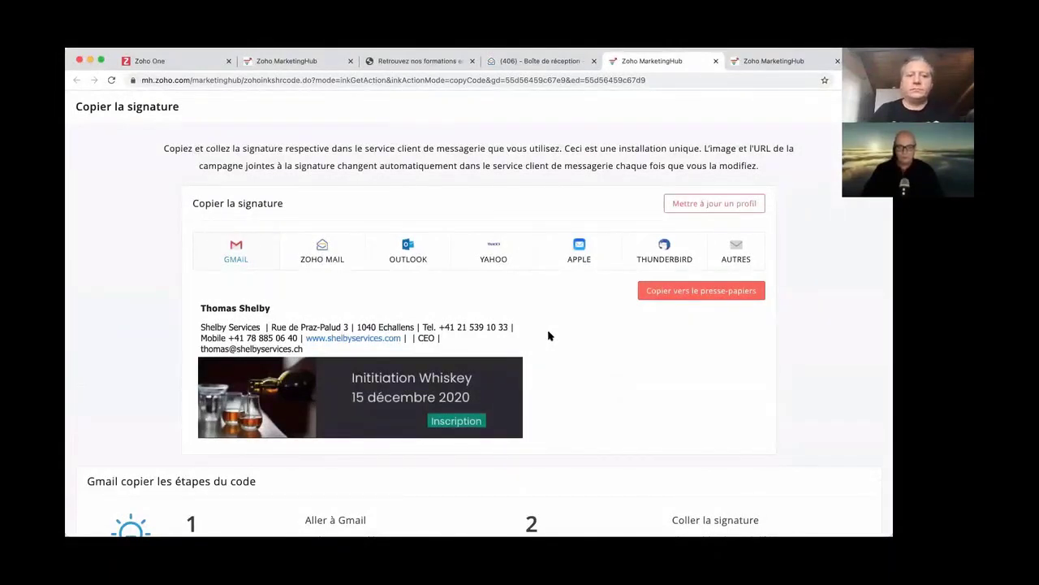
{"action": "scroll", "coordinate": [514, 469], "scroll_direction": "down", "scroll_amount": 2}
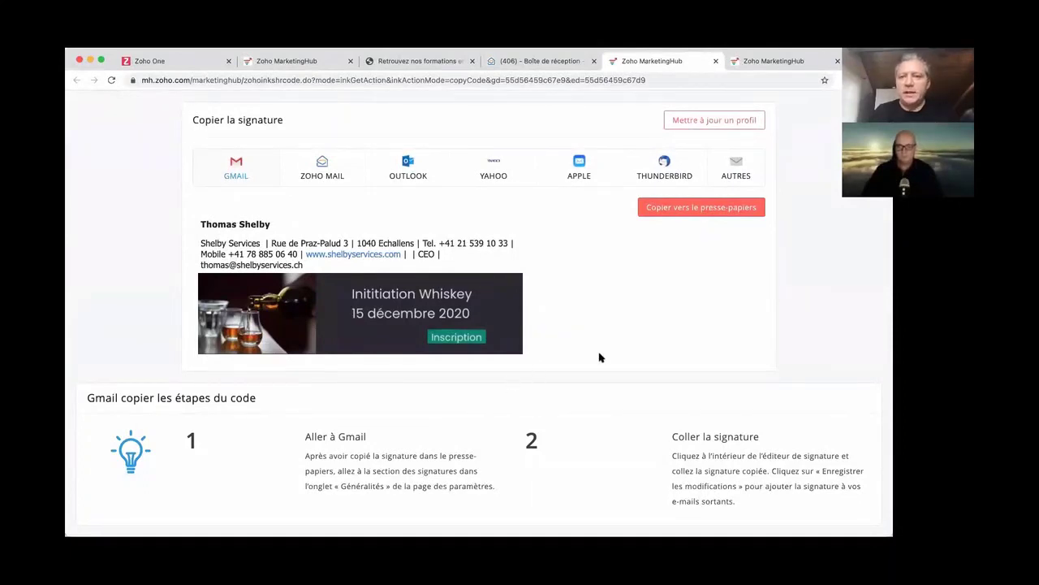
Open the signature's profile update form, examine the personal, social and company fields it offers, and leave without saving
{"action": "left_click", "coordinate": [703, 130]}
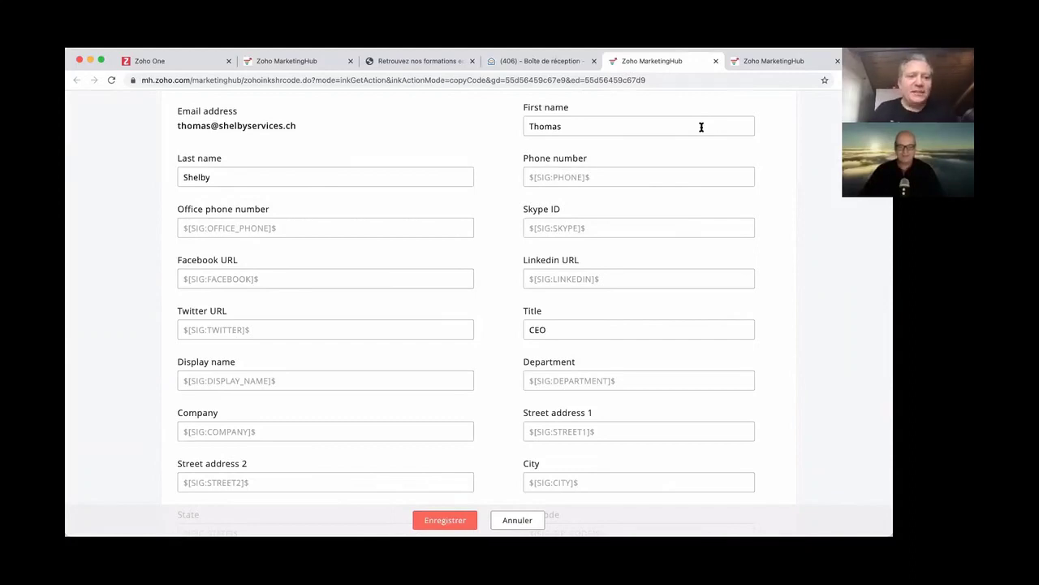
{"action": "scroll", "coordinate": [358, 256], "scroll_direction": "down", "scroll_amount": 3}
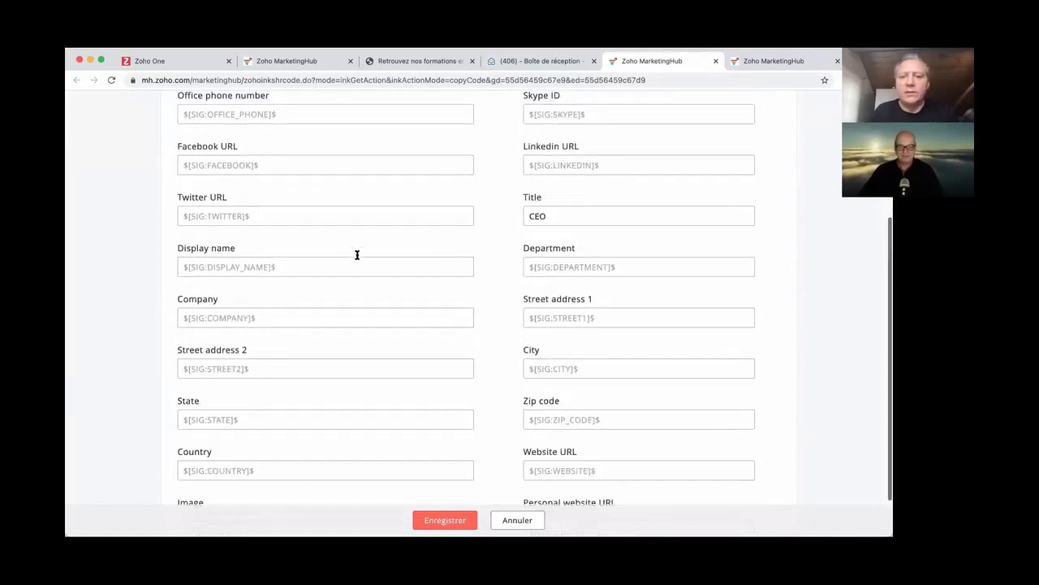
{"action": "scroll", "coordinate": [357, 255], "scroll_direction": "down", "scroll_amount": 1}
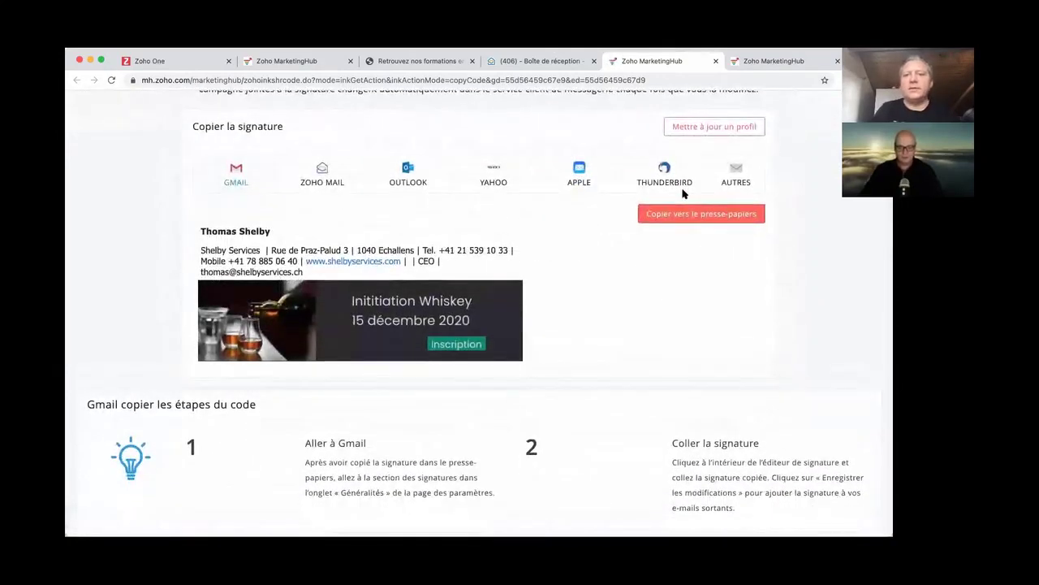
{"action": "left_click", "coordinate": [708, 130]}
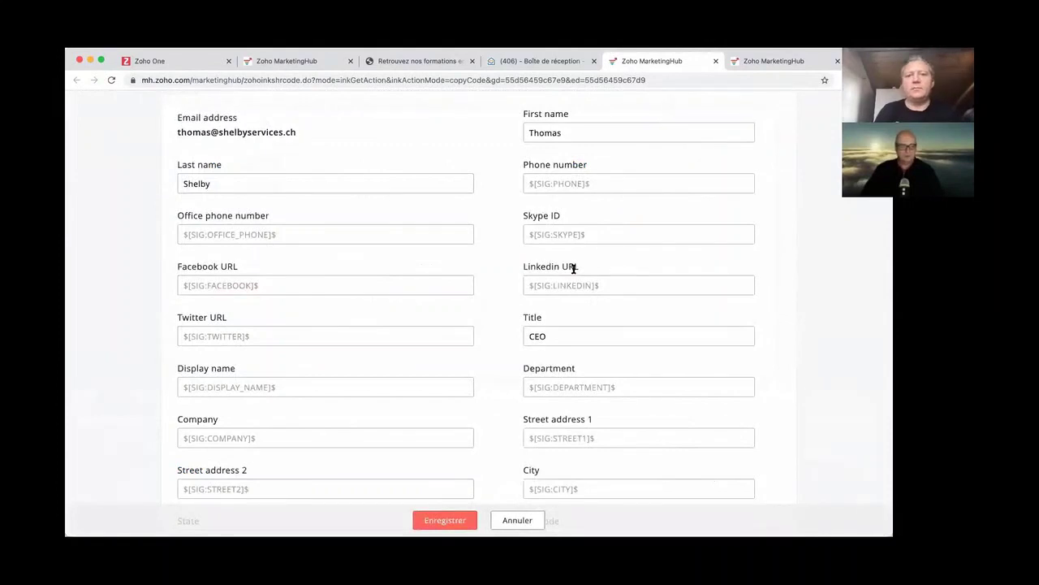
{"action": "scroll", "coordinate": [574, 268], "scroll_direction": "down", "scroll_amount": 2}
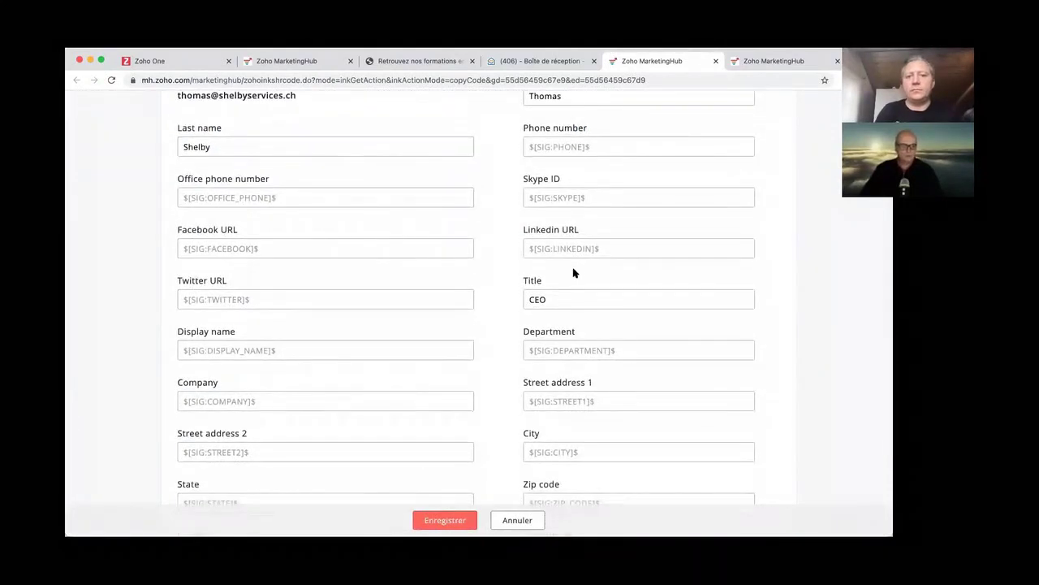
{"action": "scroll", "coordinate": [573, 269], "scroll_direction": "down", "scroll_amount": 3}
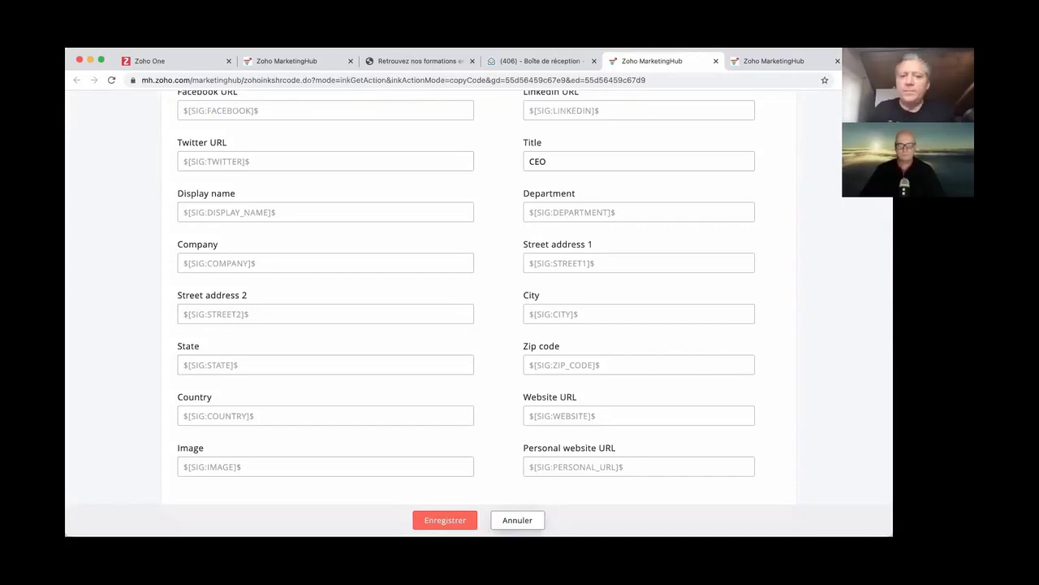
{"action": "left_click", "coordinate": [528, 520]}
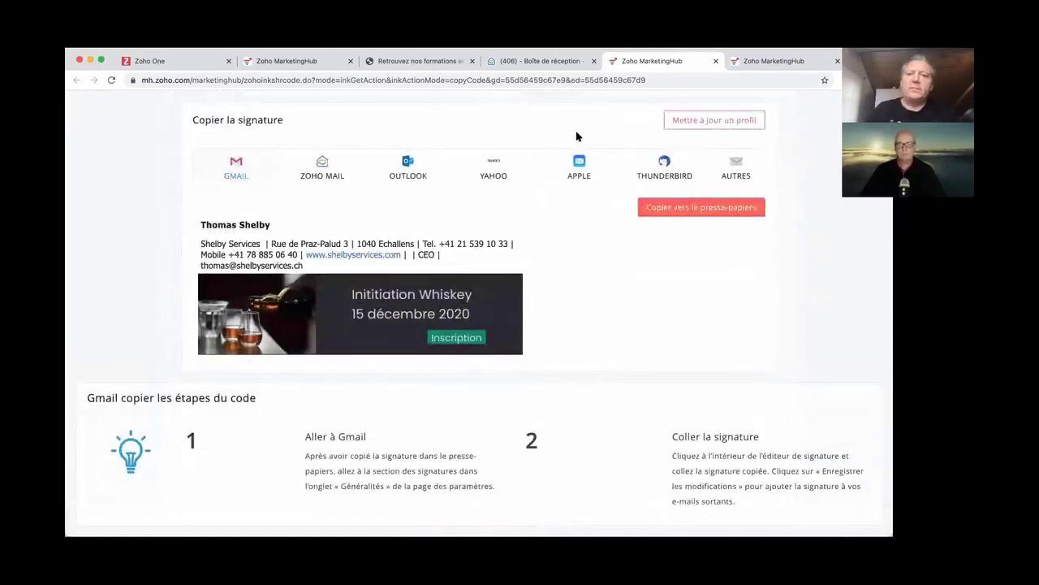
Look at the Zoho One application overview, return to the signature copy page and copy the signature for other mail clients to the clipboard
{"action": "left_click", "coordinate": [187, 61]}
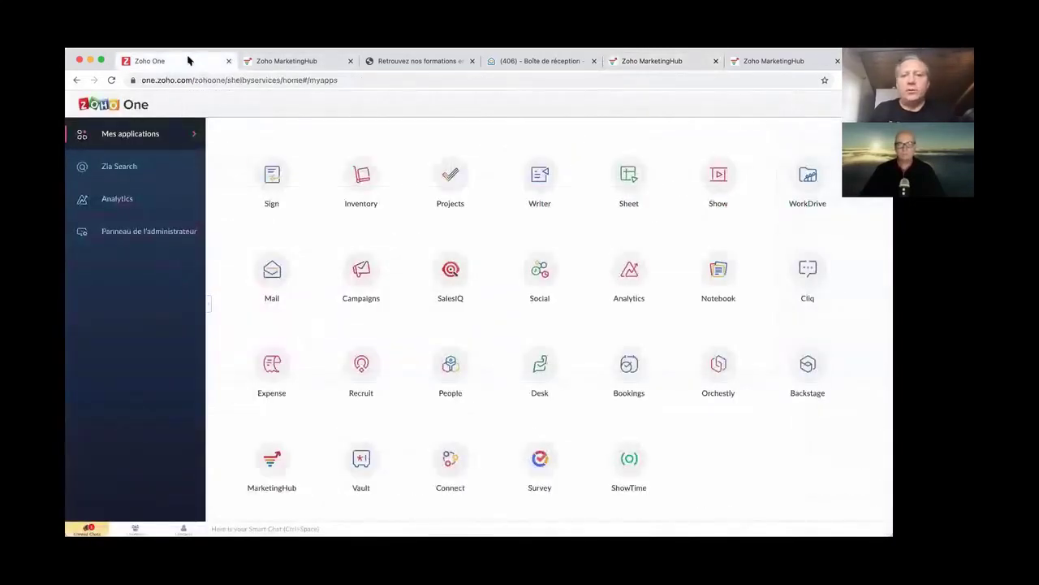
{"action": "left_click", "coordinate": [658, 65]}
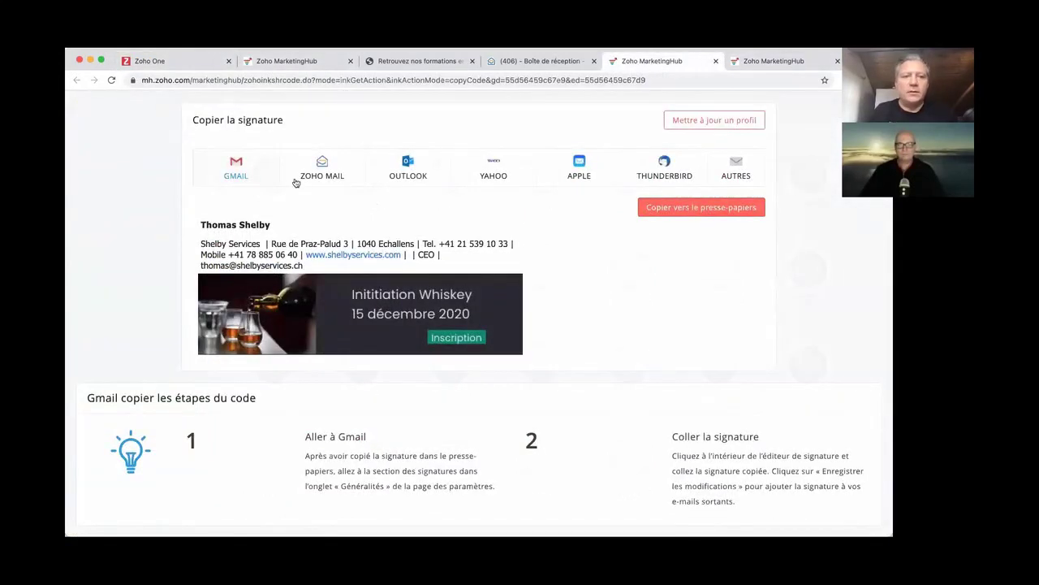
{"action": "left_click", "coordinate": [736, 173]}
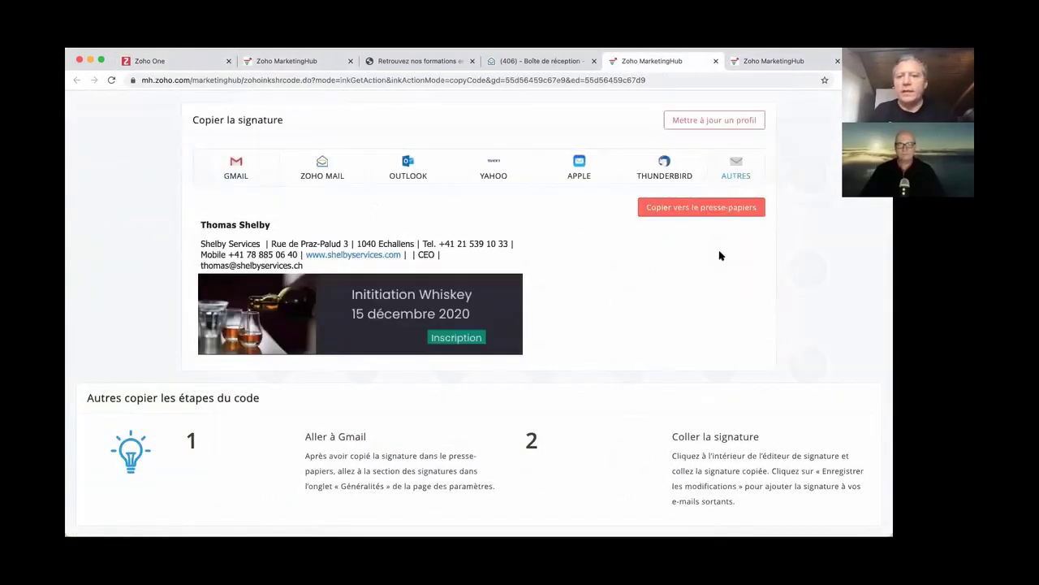
{"action": "left_click", "coordinate": [702, 208]}
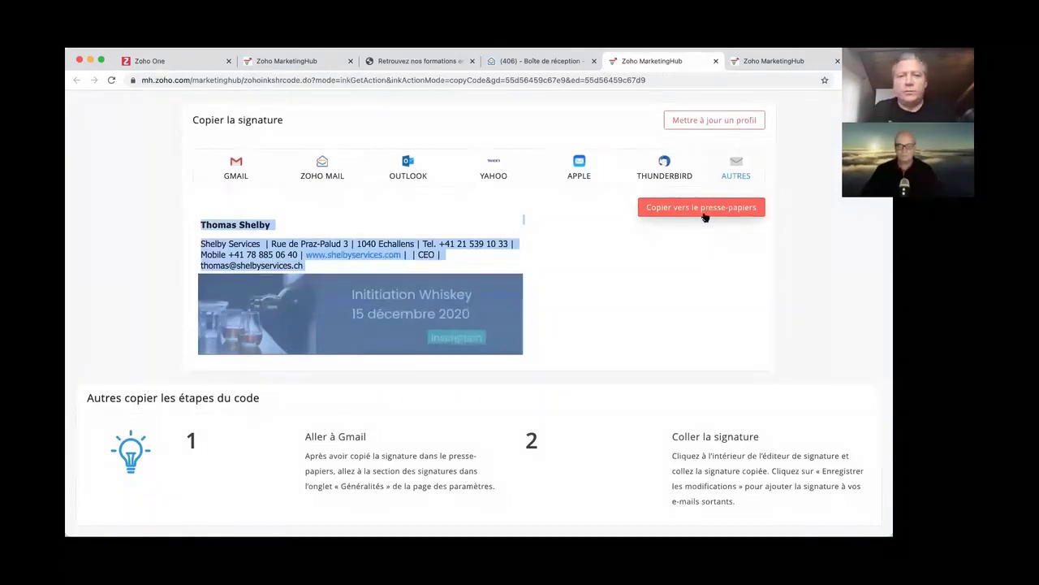
Switch to Zoho Books through the Zoho One applications and open its email settings for invoice notifications
{"action": "left_click", "coordinate": [195, 59]}
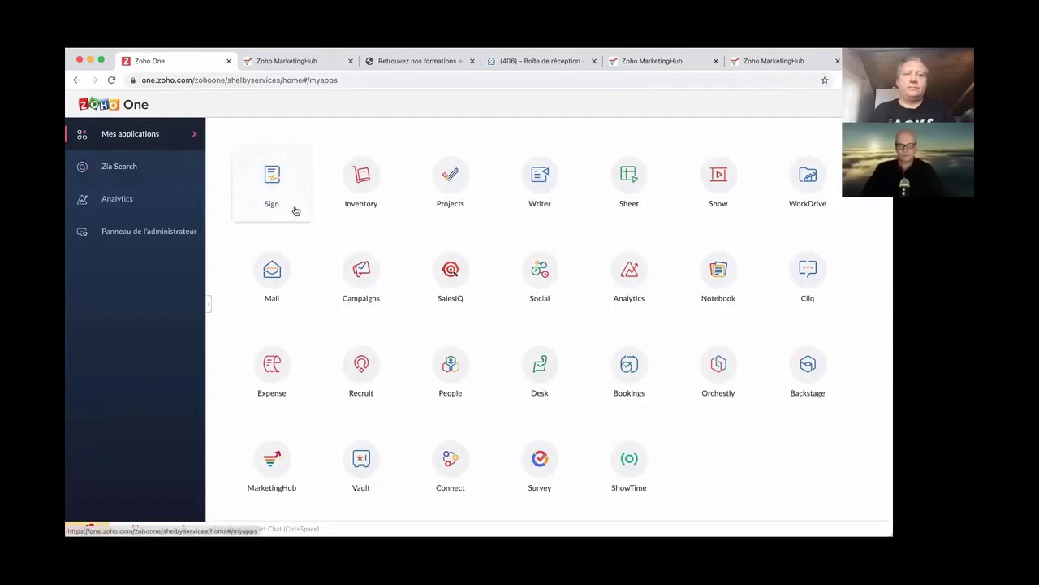
{"action": "scroll", "coordinate": [295, 210], "scroll_direction": "up", "scroll_amount": 3}
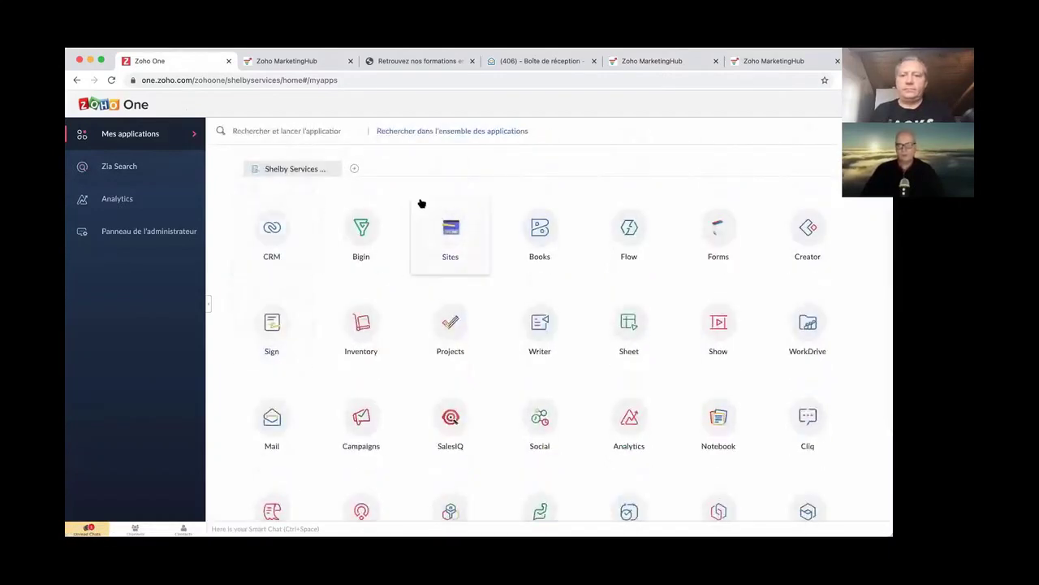
{"action": "left_click", "coordinate": [535, 221]}
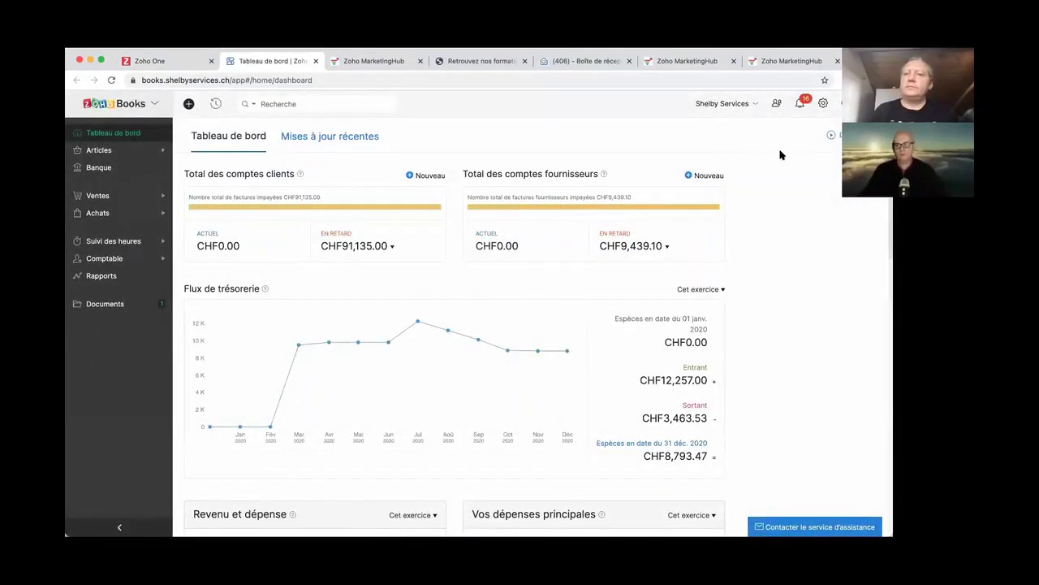
{"action": "left_click", "coordinate": [822, 103]}
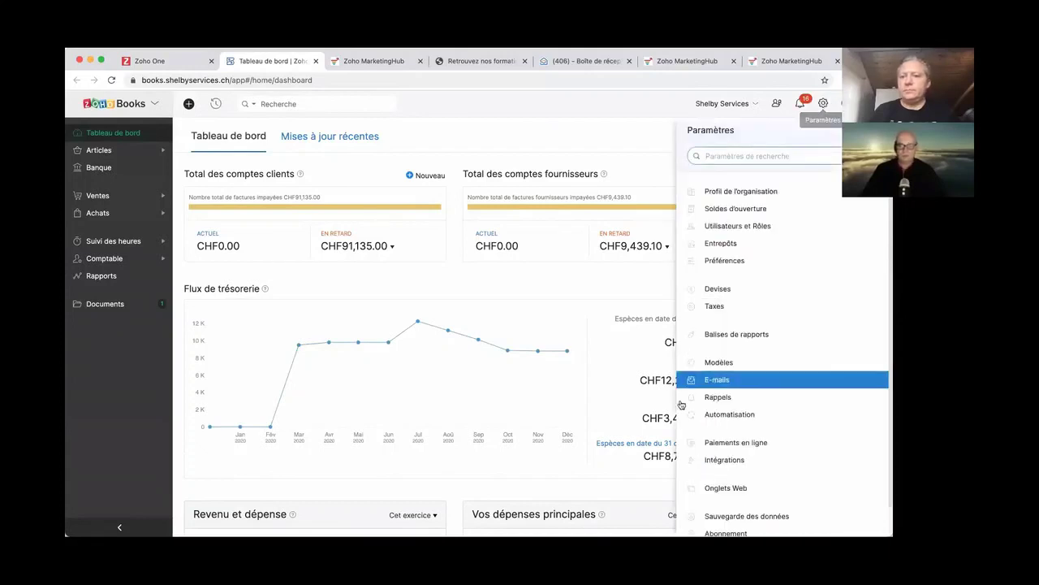
{"action": "scroll", "coordinate": [680, 403], "scroll_direction": "down", "scroll_amount": 2}
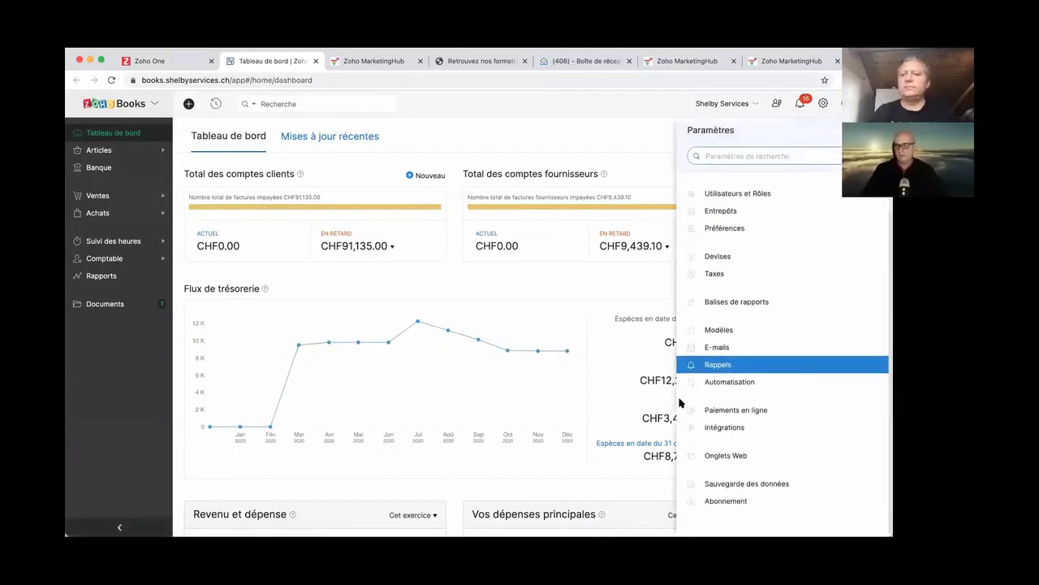
{"action": "left_click", "coordinate": [689, 330]}
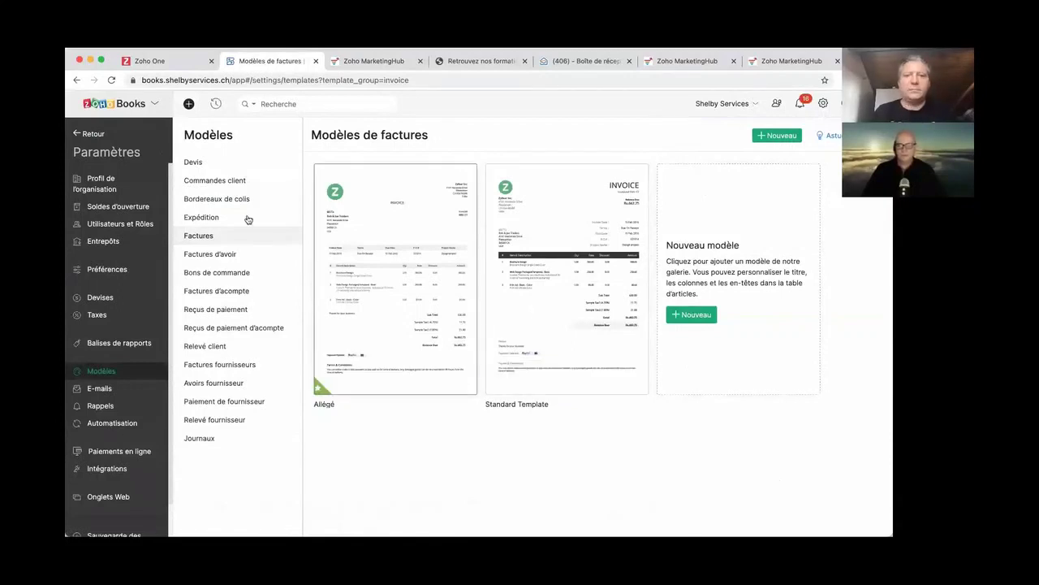
{"action": "left_click", "coordinate": [823, 104]}
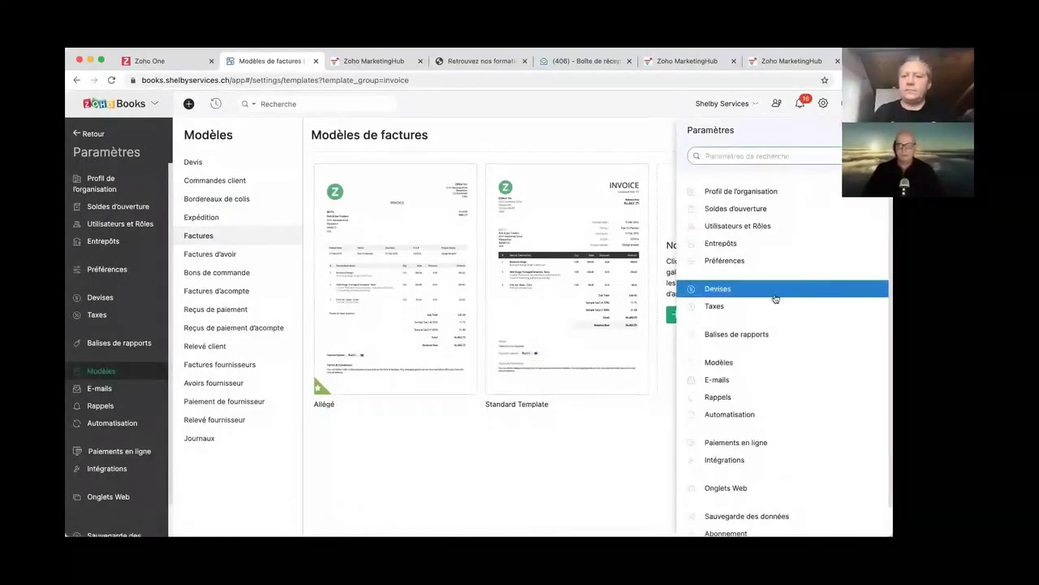
{"action": "left_click", "coordinate": [733, 379]}
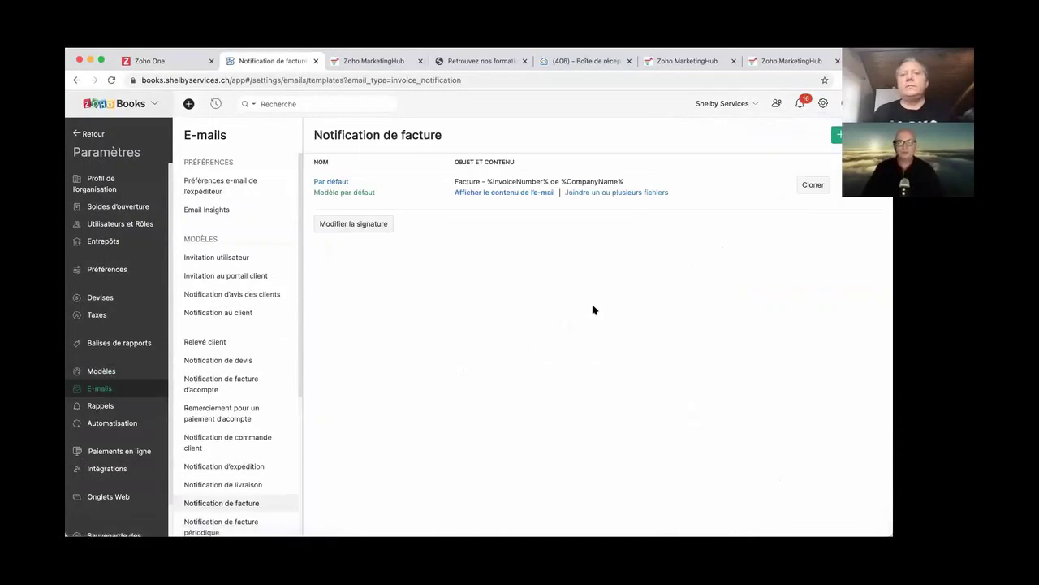
Paste the copied signature with the whiskey banner into the Zoho Books email signature settings and save it
{"action": "left_click", "coordinate": [372, 226]}
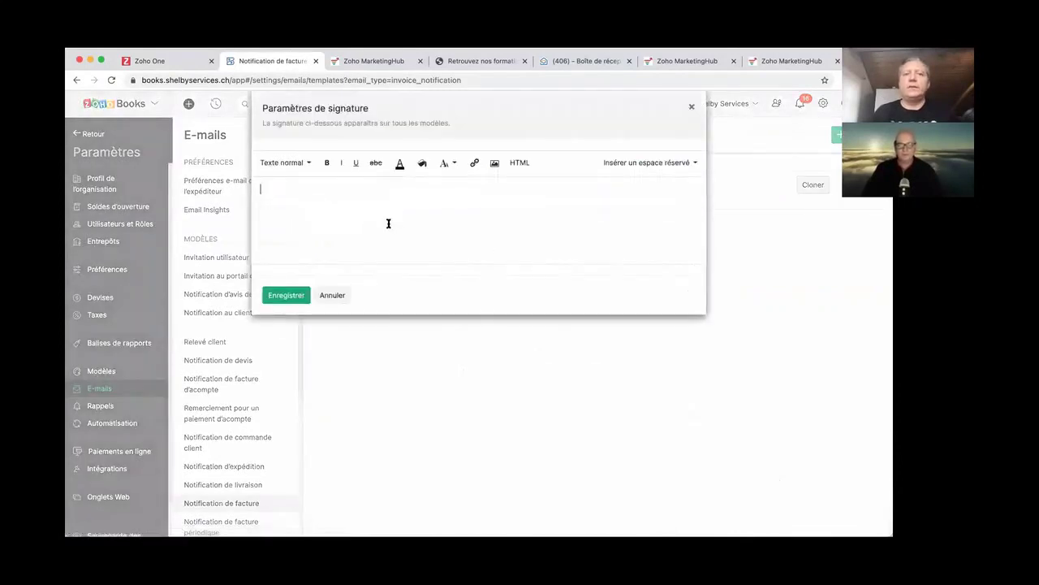
{"action": "key", "text": "super+v"}
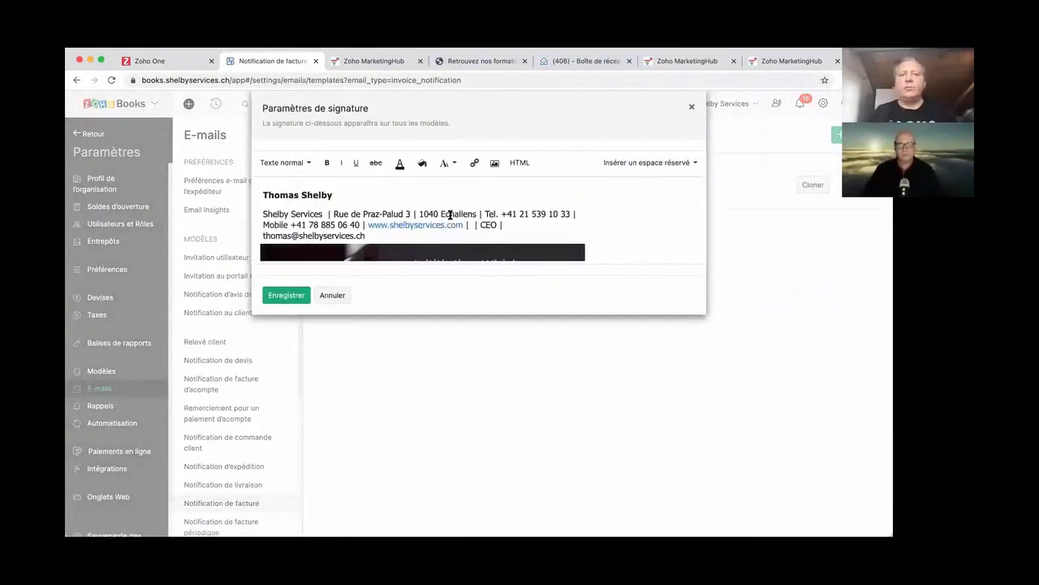
{"action": "scroll", "coordinate": [450, 214], "scroll_direction": "down", "scroll_amount": 3}
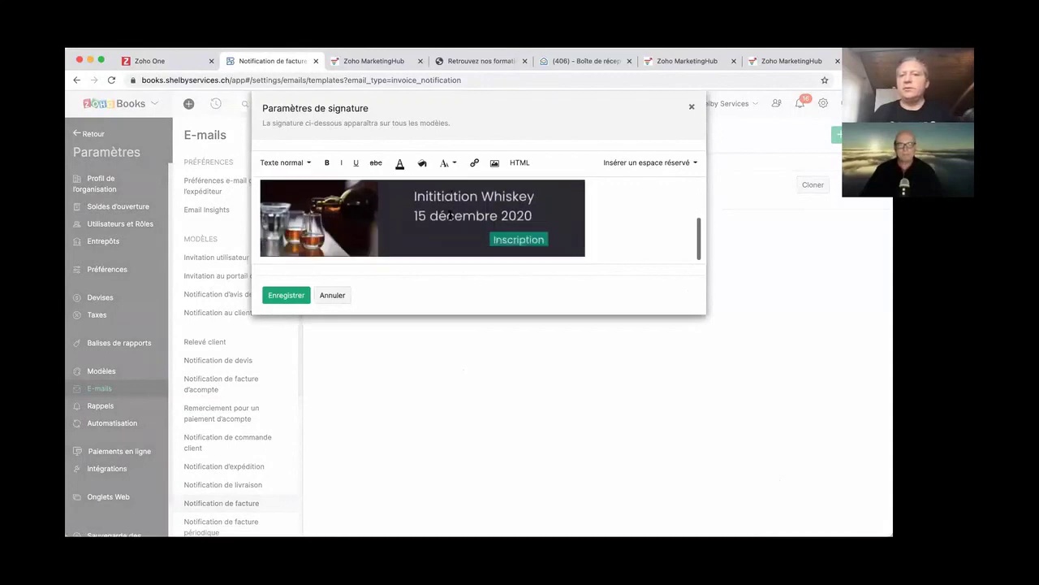
{"action": "scroll", "coordinate": [376, 222], "scroll_direction": "up", "scroll_amount": 3}
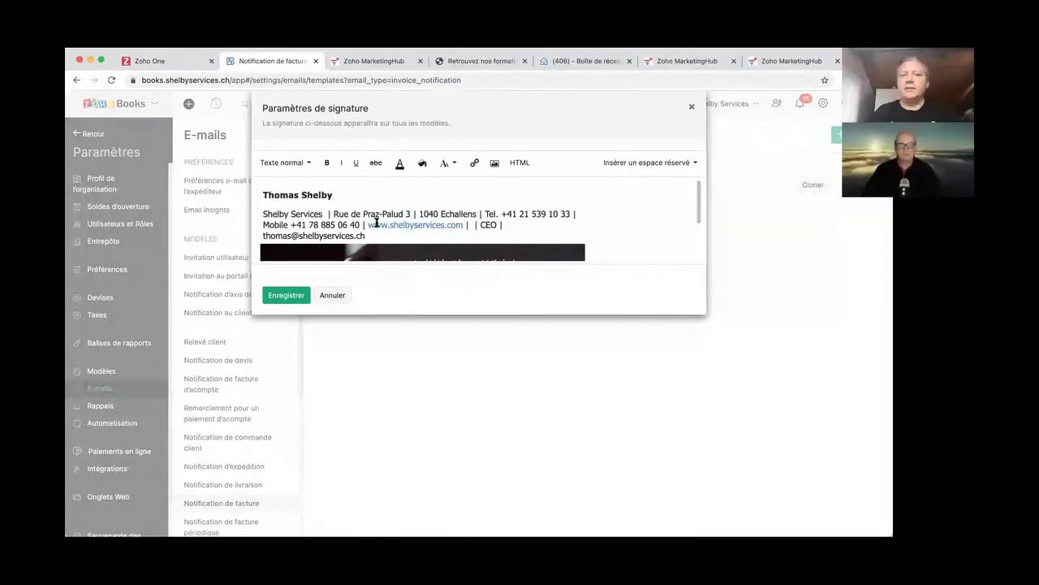
{"action": "scroll", "coordinate": [376, 222], "scroll_direction": "down", "scroll_amount": 2}
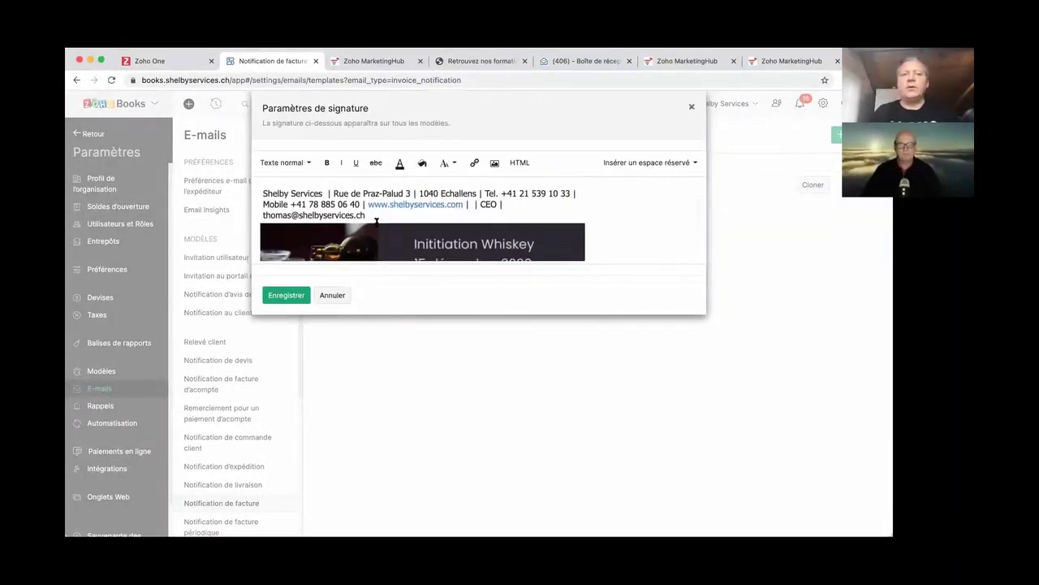
{"action": "left_click", "coordinate": [292, 298]}
Start an email for the most recent quote to check the signature and banner in the message, and cancel without sending
{"action": "left_click", "coordinate": [89, 133]}
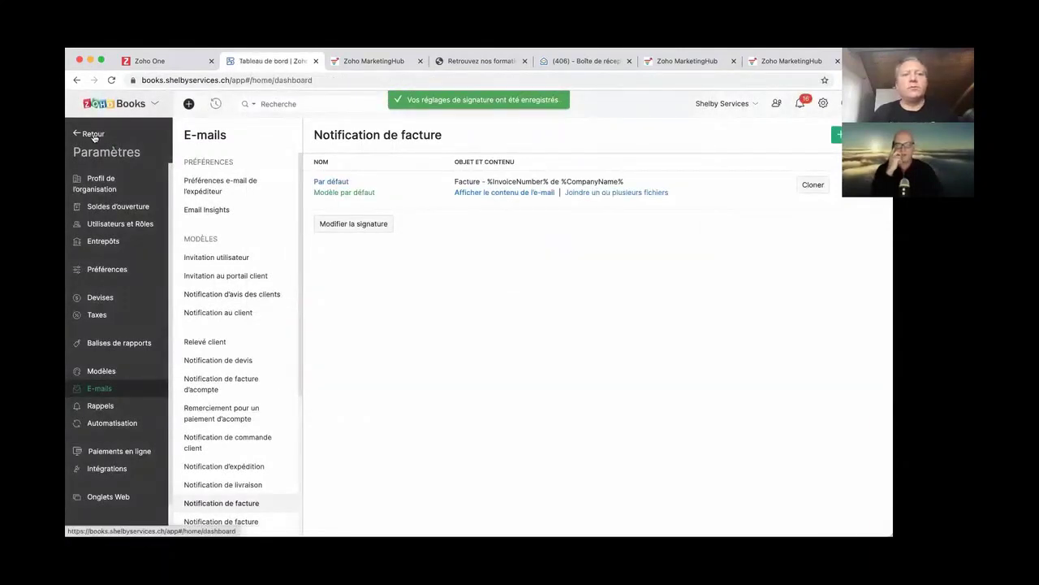
{"action": "left_click", "coordinate": [130, 202]}
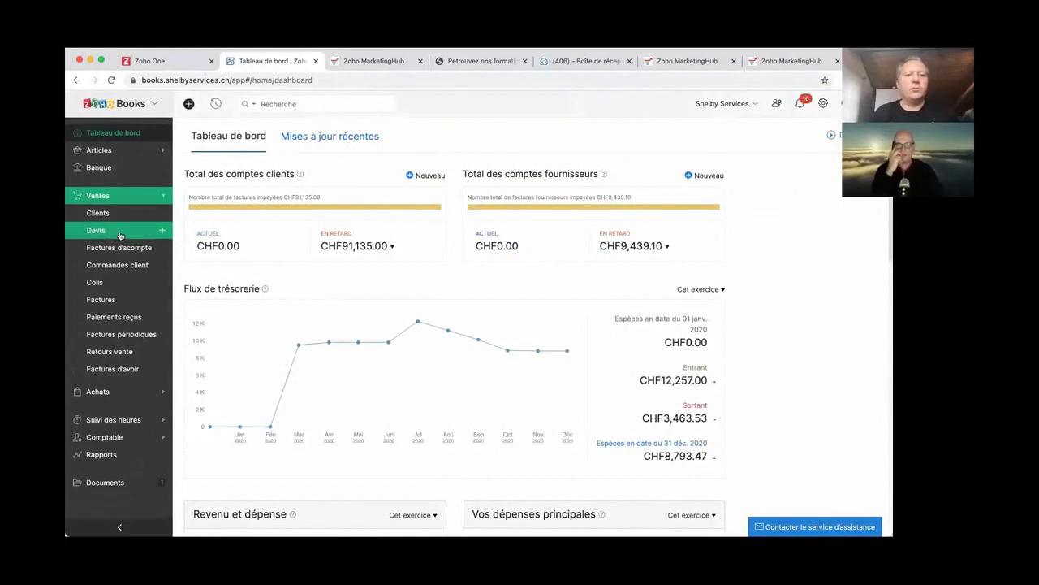
{"action": "left_click", "coordinate": [132, 232]}
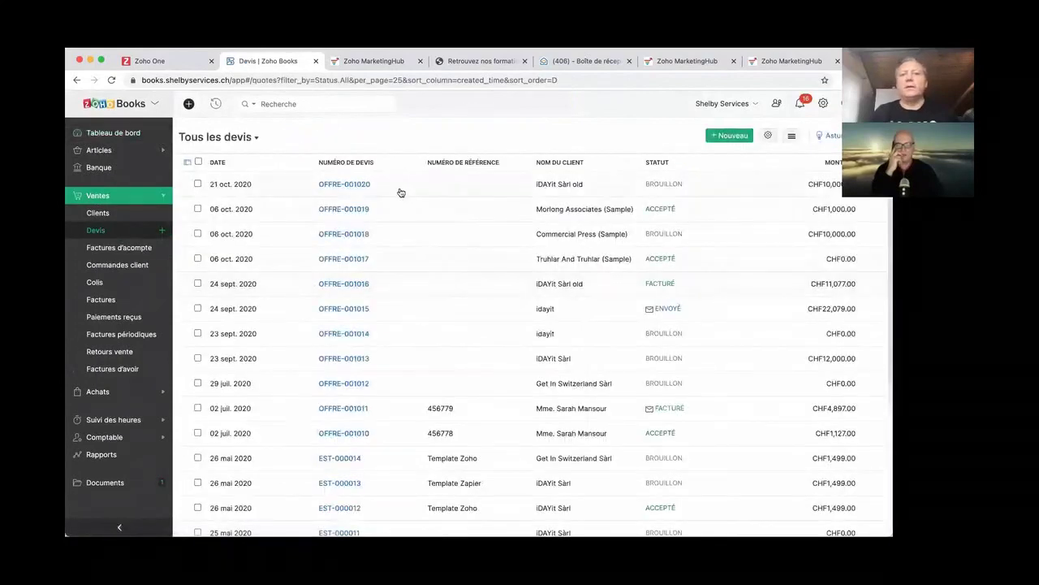
{"action": "left_click", "coordinate": [399, 192]}
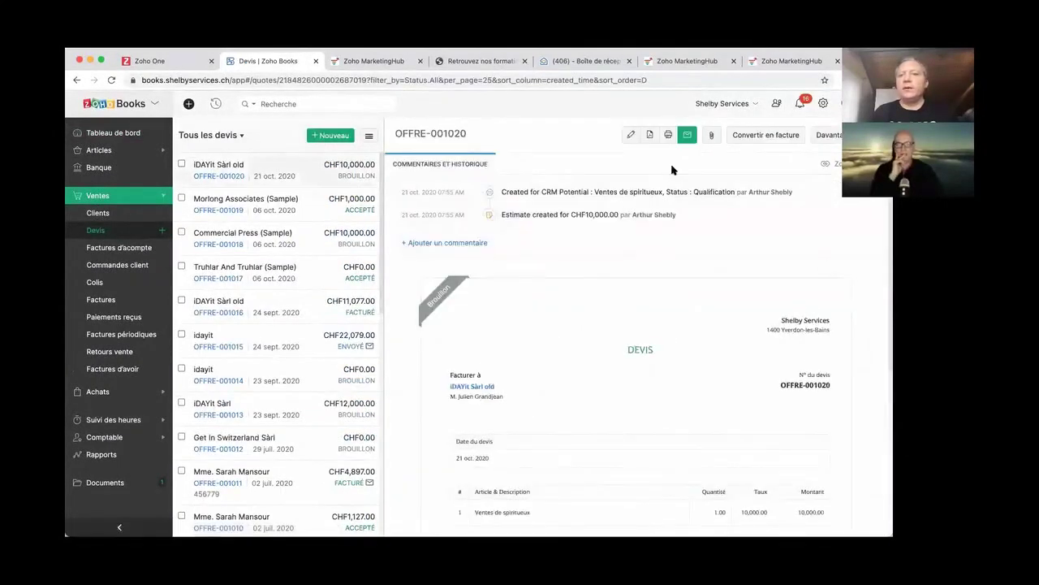
{"action": "left_click", "coordinate": [686, 137]}
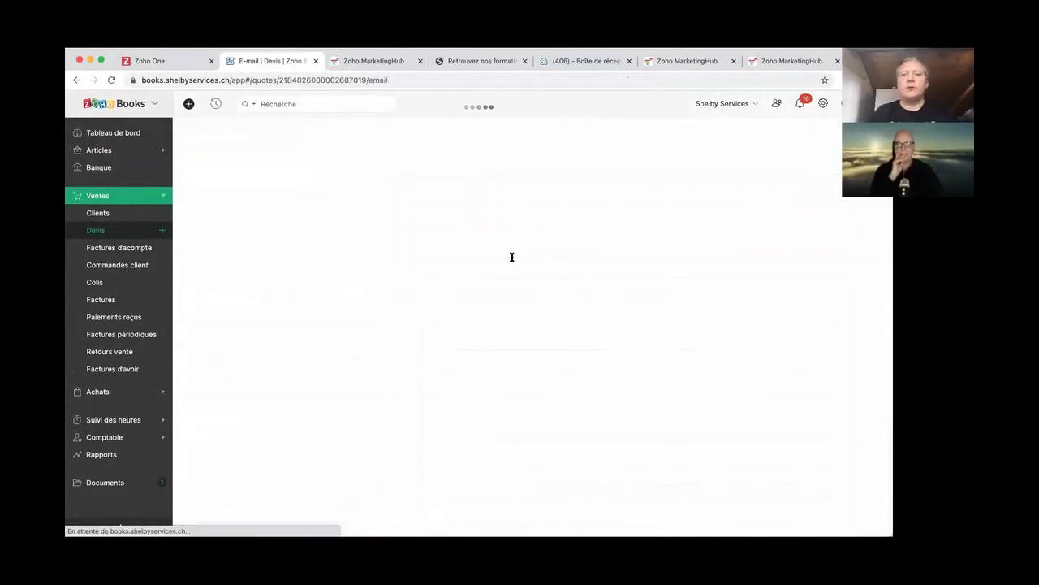
{"action": "scroll", "coordinate": [512, 258], "scroll_direction": "down", "scroll_amount": 10}
{"action": "scroll", "coordinate": [512, 258], "scroll_direction": "down", "scroll_amount": 4}
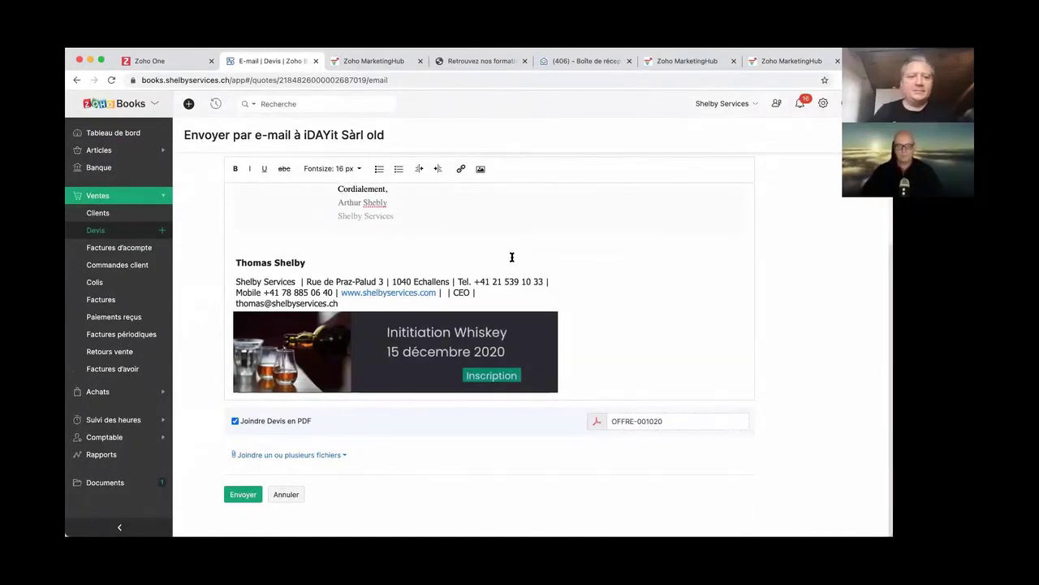
{"action": "left_click", "coordinate": [286, 494]}
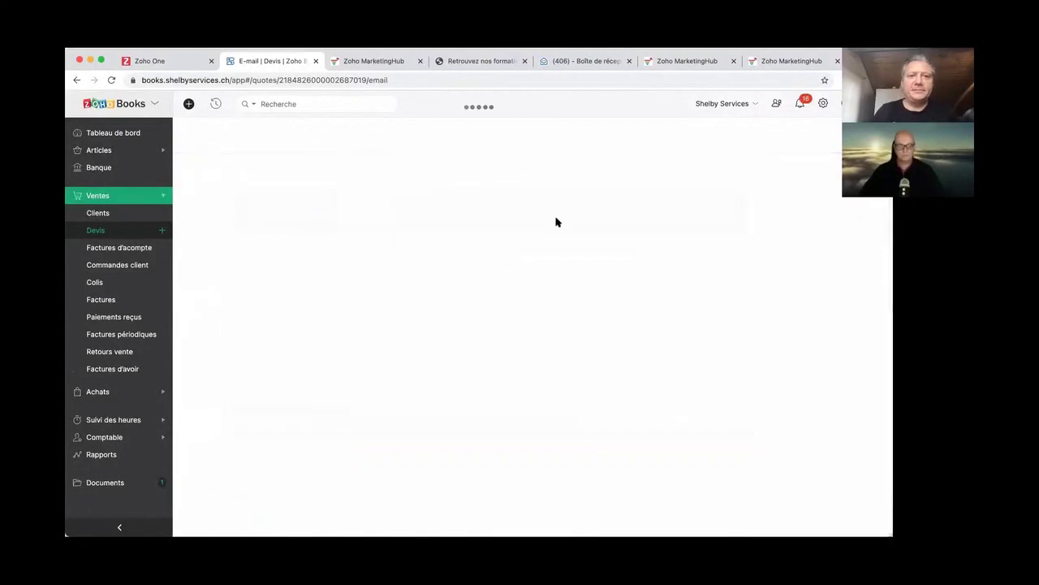
Return to MarketingHub's email signature marketing overview and view the cloning dialog for the Initiation Whiskey campaign without creating a copy
{"action": "left_click", "coordinate": [350, 61]}
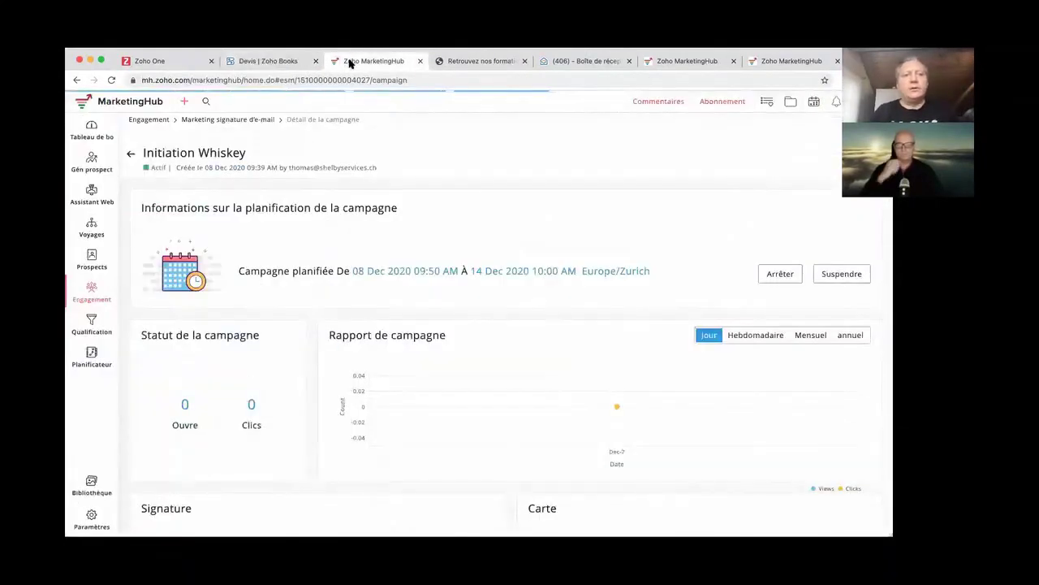
{"action": "left_click", "coordinate": [132, 154]}
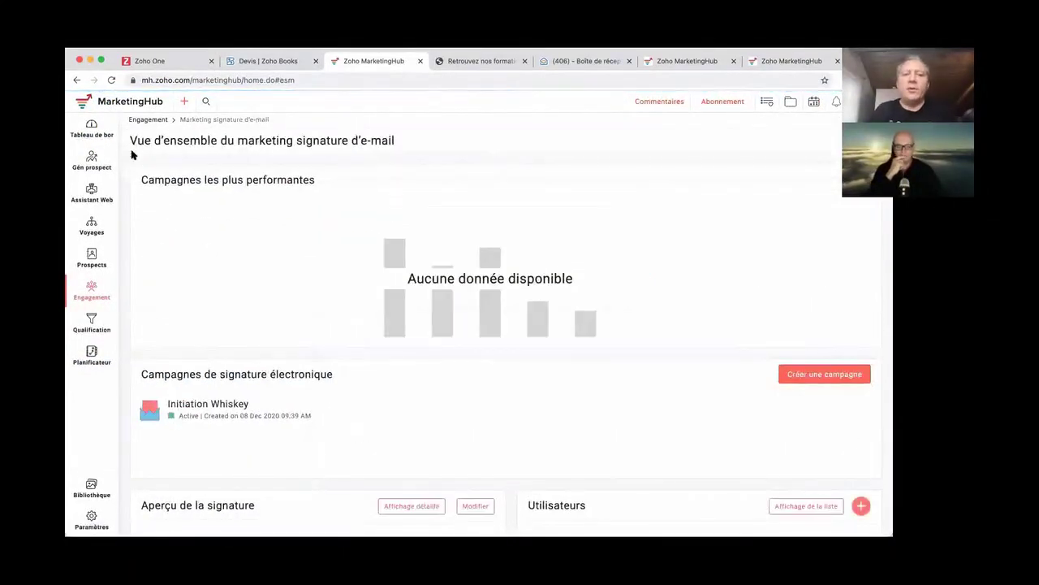
{"action": "scroll", "coordinate": [317, 410], "scroll_direction": "down", "scroll_amount": 2}
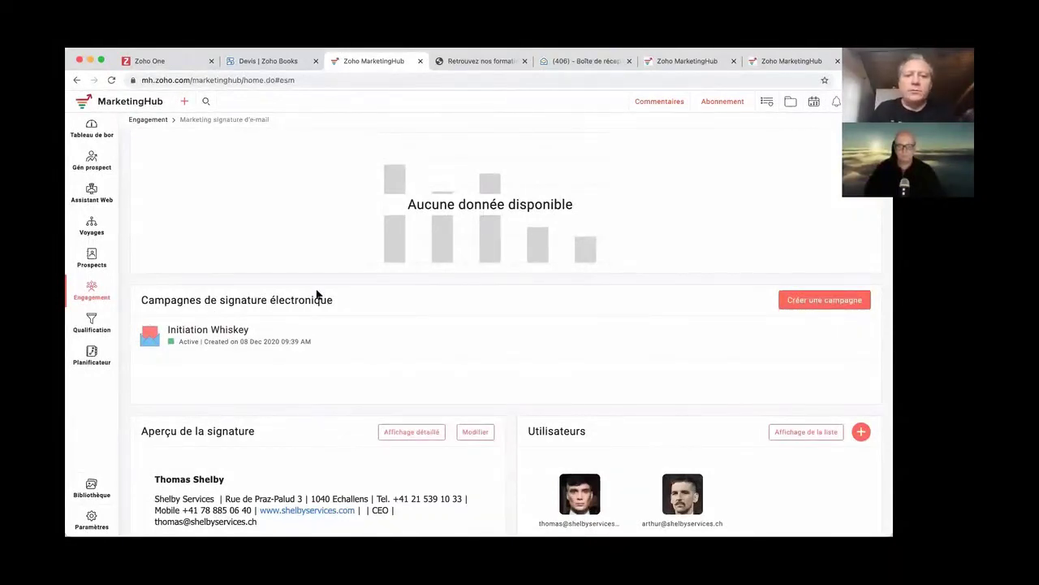
{"action": "scroll", "coordinate": [380, 325], "scroll_direction": "down", "scroll_amount": 2}
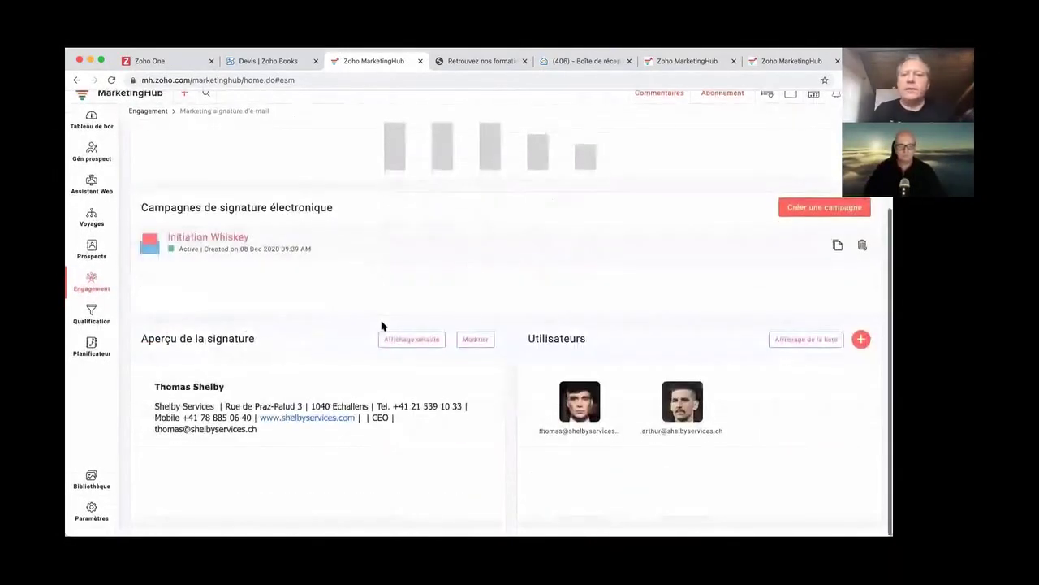
{"action": "left_click", "coordinate": [836, 254]}
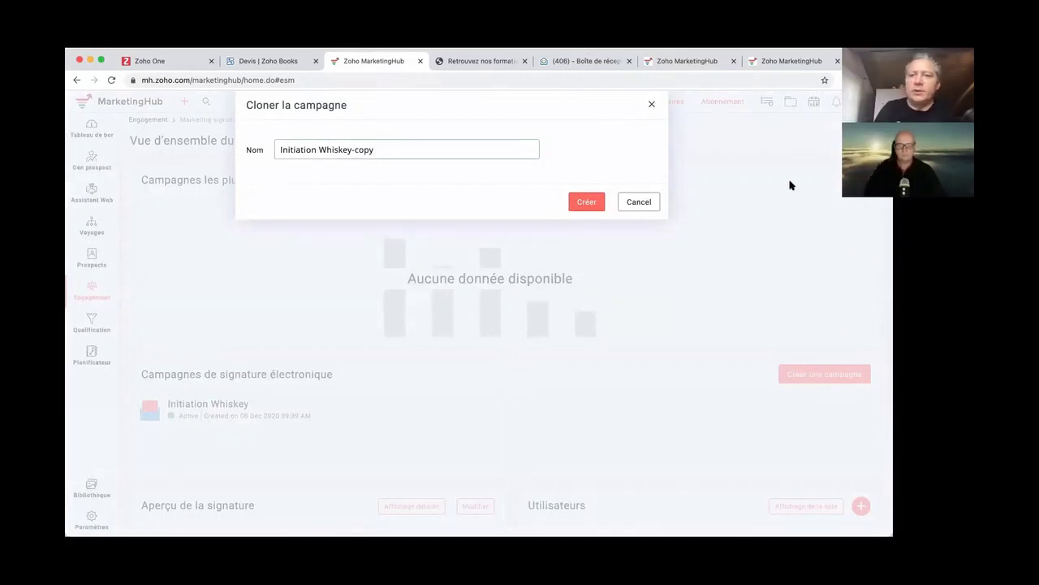
{"action": "left_click", "coordinate": [639, 201]}
Look through the signature marketing overview's campaigns, signature preview and users, and the available Engagement options
{"action": "scroll", "coordinate": [525, 336], "scroll_direction": "down", "scroll_amount": 1}
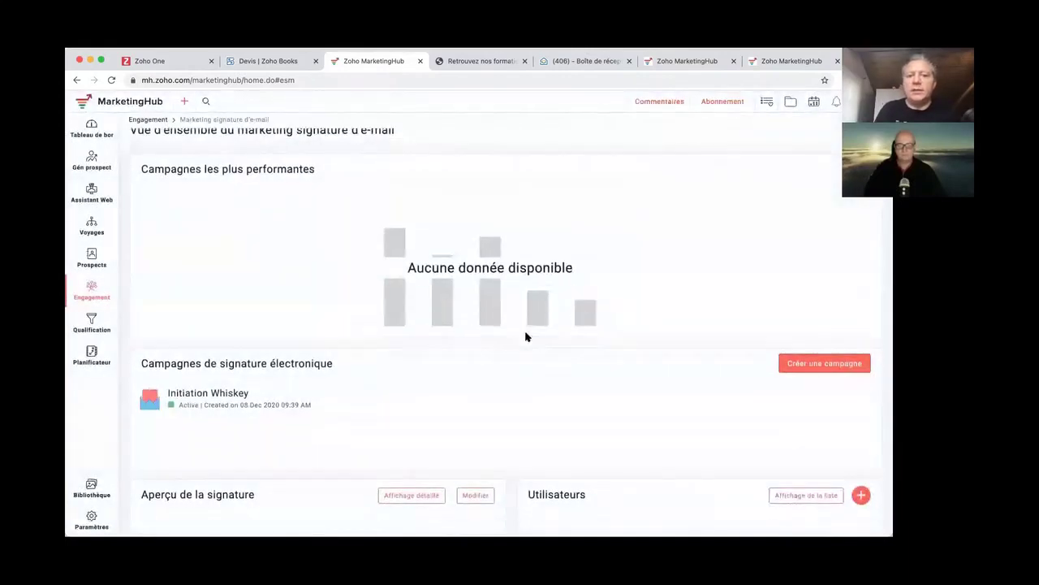
{"action": "scroll", "coordinate": [525, 336], "scroll_direction": "down", "scroll_amount": 3}
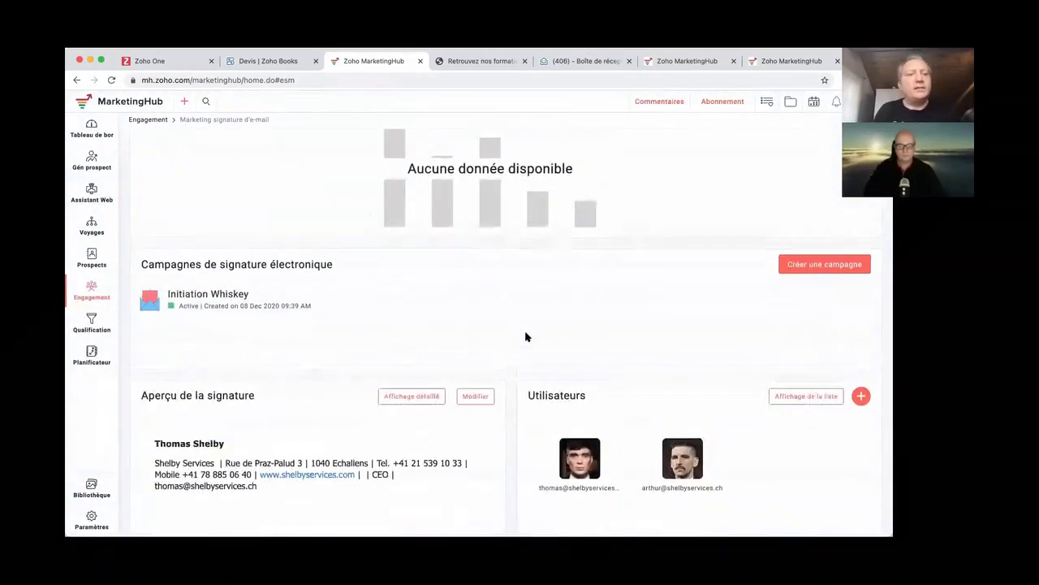
{"action": "scroll", "coordinate": [526, 336], "scroll_direction": "up", "scroll_amount": 3}
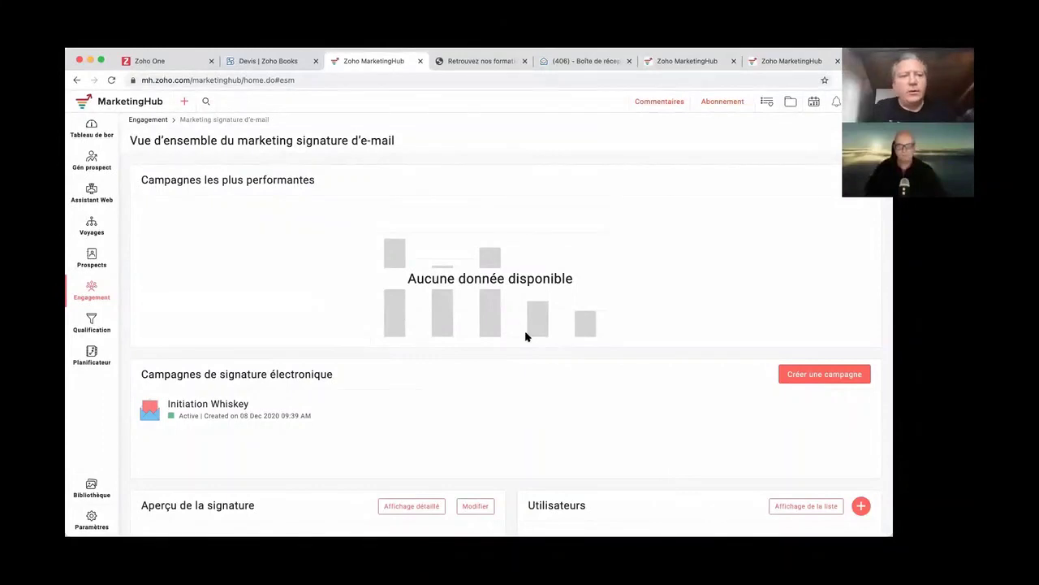
{"action": "mouse_move", "coordinate": [93, 293]}
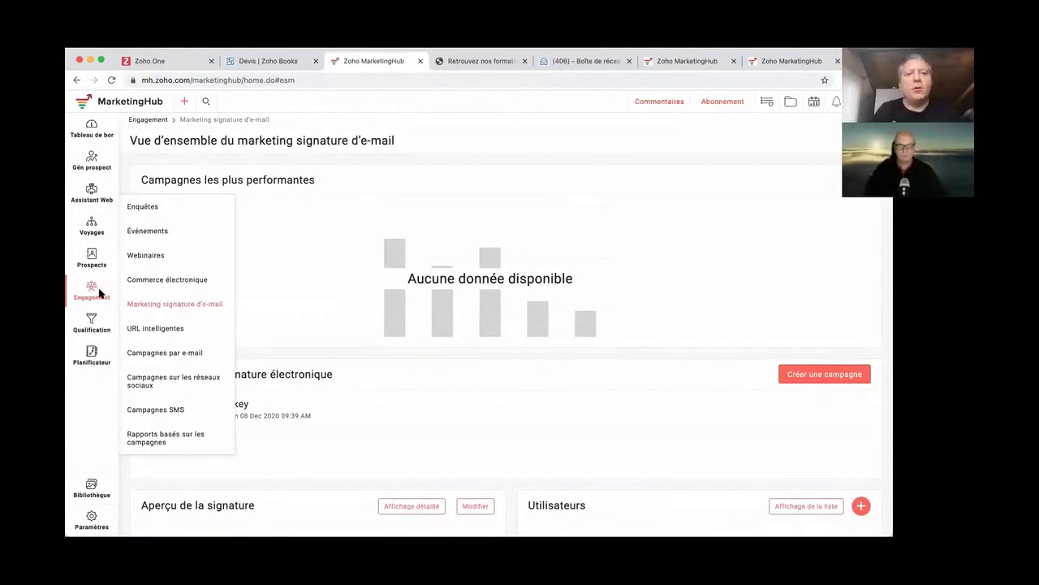
{"action": "scroll", "coordinate": [343, 358], "scroll_direction": "down", "scroll_amount": 1}
{"action": "scroll", "coordinate": [344, 358], "scroll_direction": "down", "scroll_amount": 1}
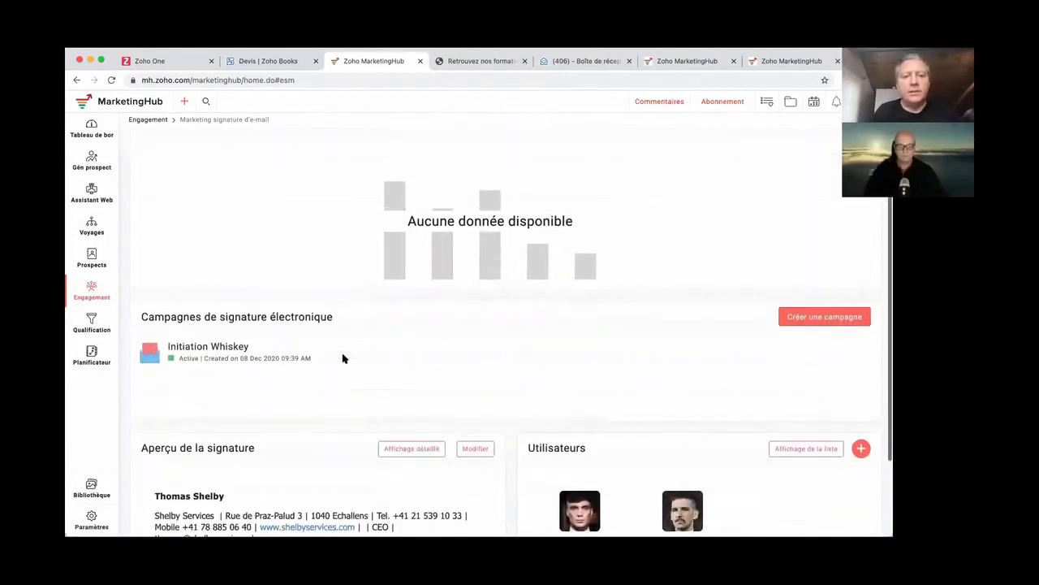
Open the Initiation Whiskey campaign's details, reload them and examine the schedule, opens and clicks status, report chart, signature and card
{"action": "left_click", "coordinate": [230, 351]}
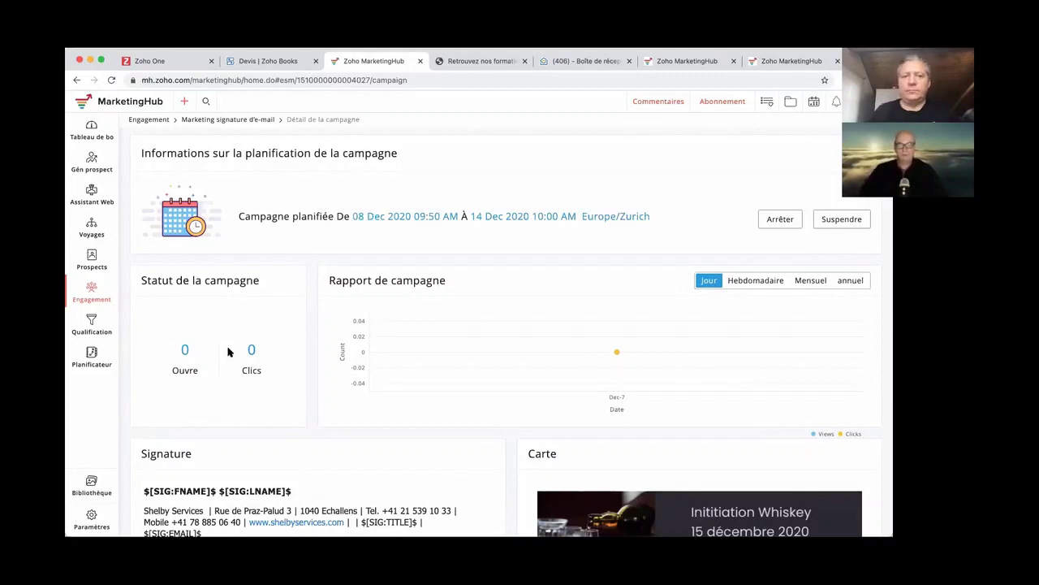
{"action": "scroll", "coordinate": [228, 351], "scroll_direction": "down", "scroll_amount": 3}
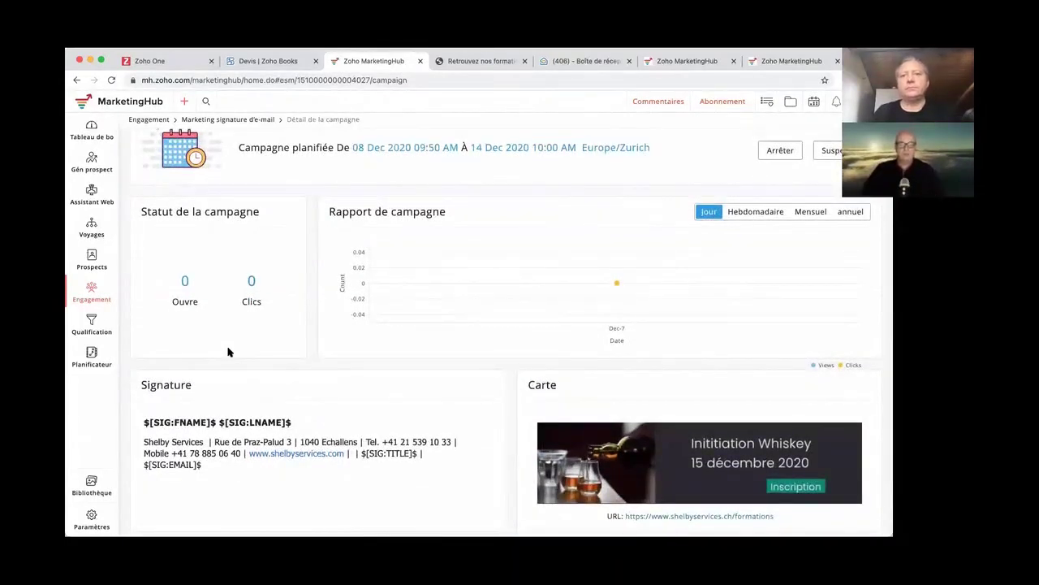
{"action": "scroll", "coordinate": [228, 351], "scroll_direction": "up", "scroll_amount": 1}
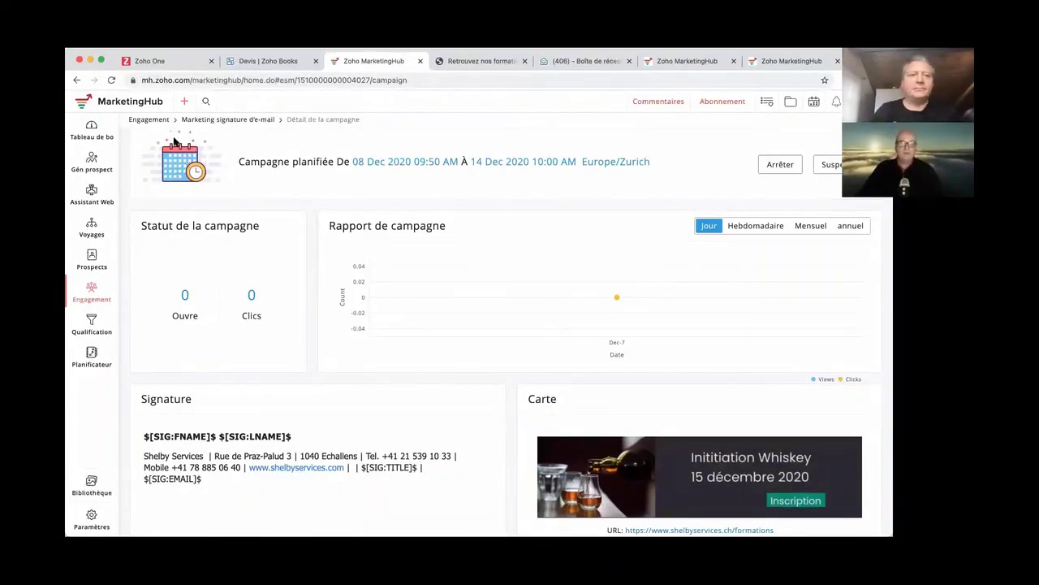
{"action": "left_click", "coordinate": [110, 79]}
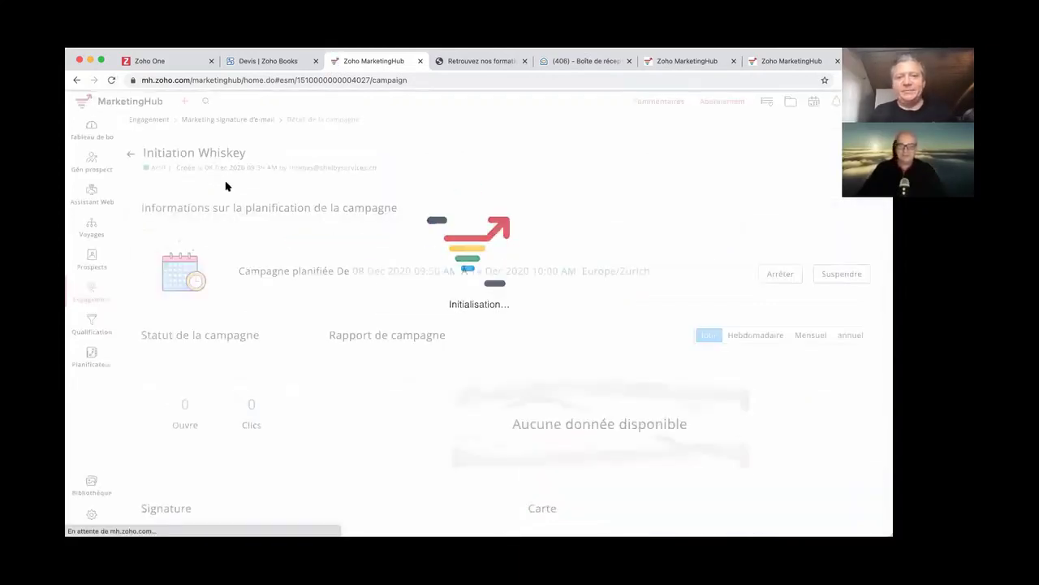
{"action": "scroll", "coordinate": [265, 334], "scroll_direction": "down", "scroll_amount": 1}
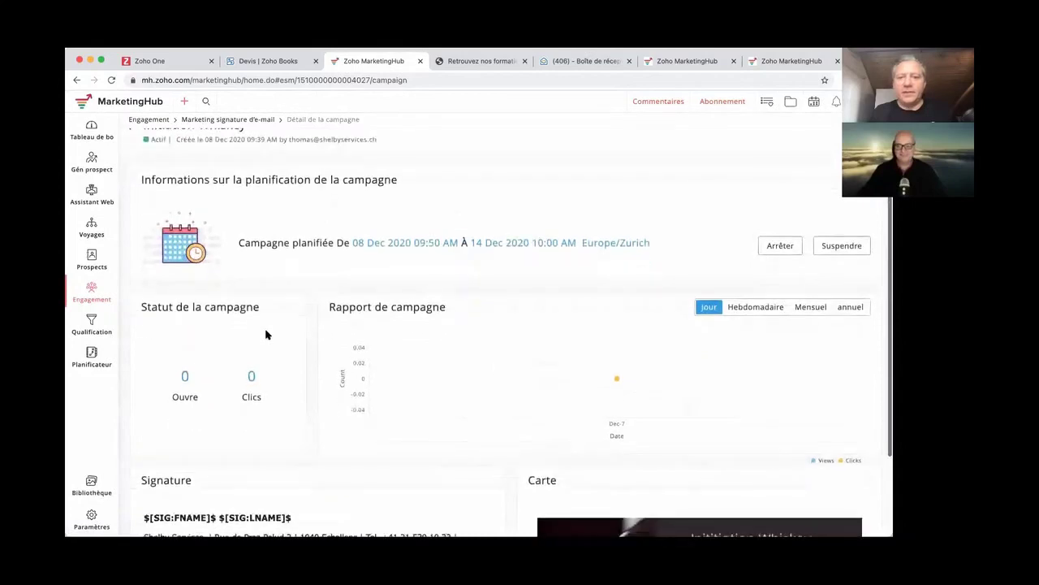
{"action": "mouse_move", "coordinate": [617, 377]}
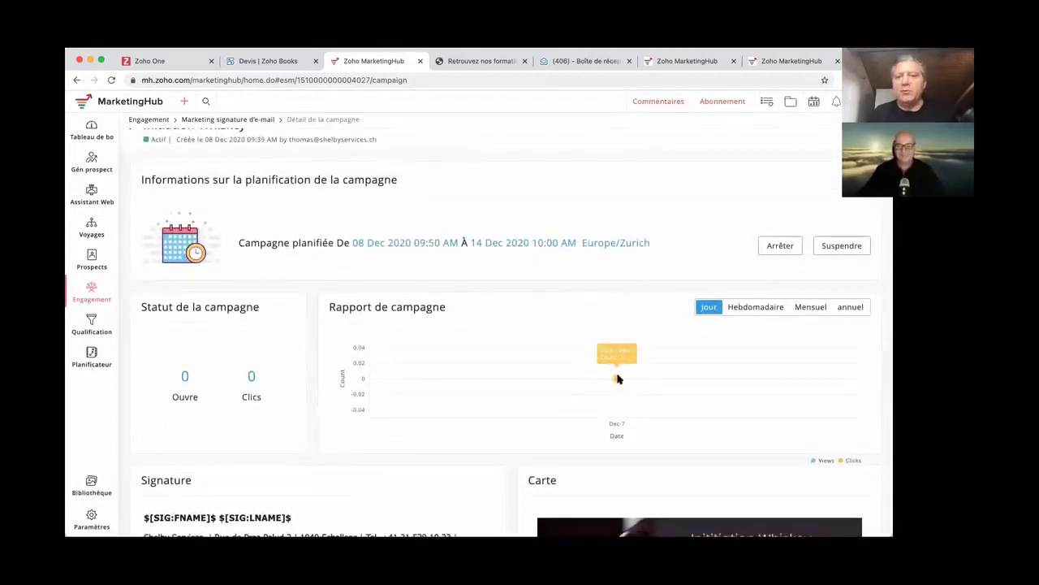
{"action": "scroll", "coordinate": [668, 367], "scroll_direction": "down", "scroll_amount": 1}
{"action": "scroll", "coordinate": [668, 369], "scroll_direction": "down", "scroll_amount": 1}
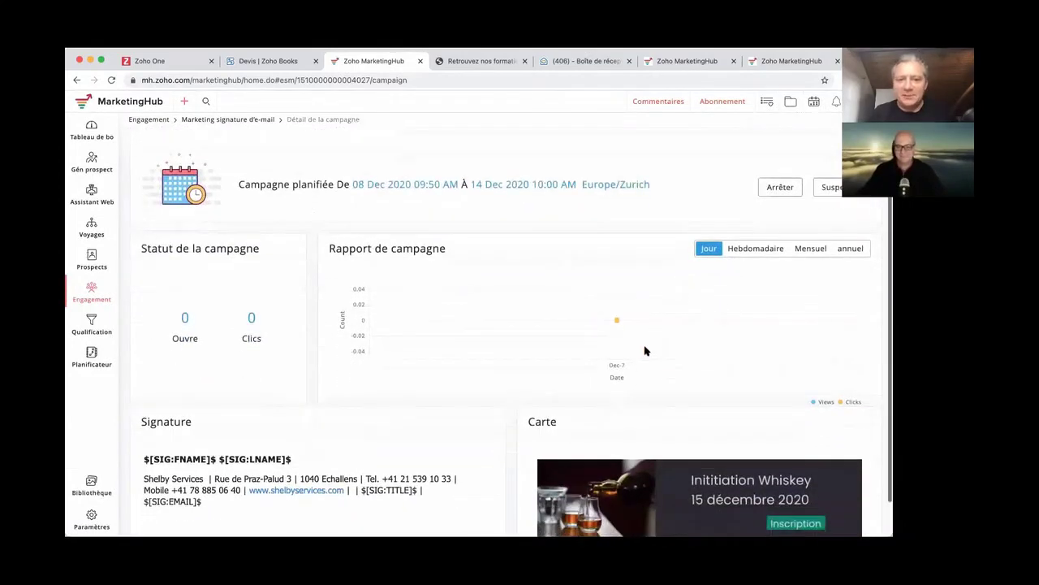
{"action": "mouse_move", "coordinate": [617, 325]}
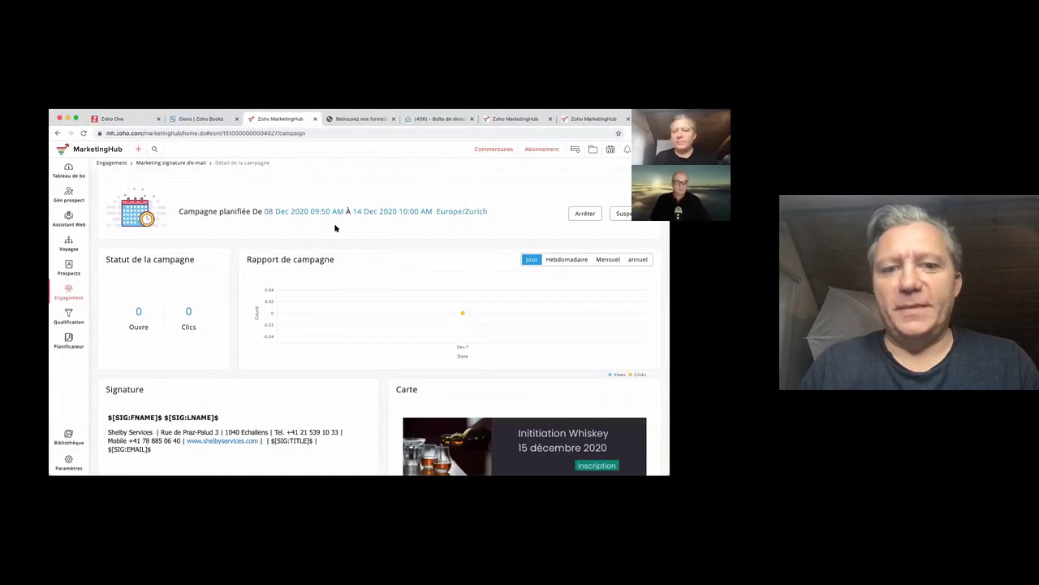
{"action": "left_click", "coordinate": [76, 248]}
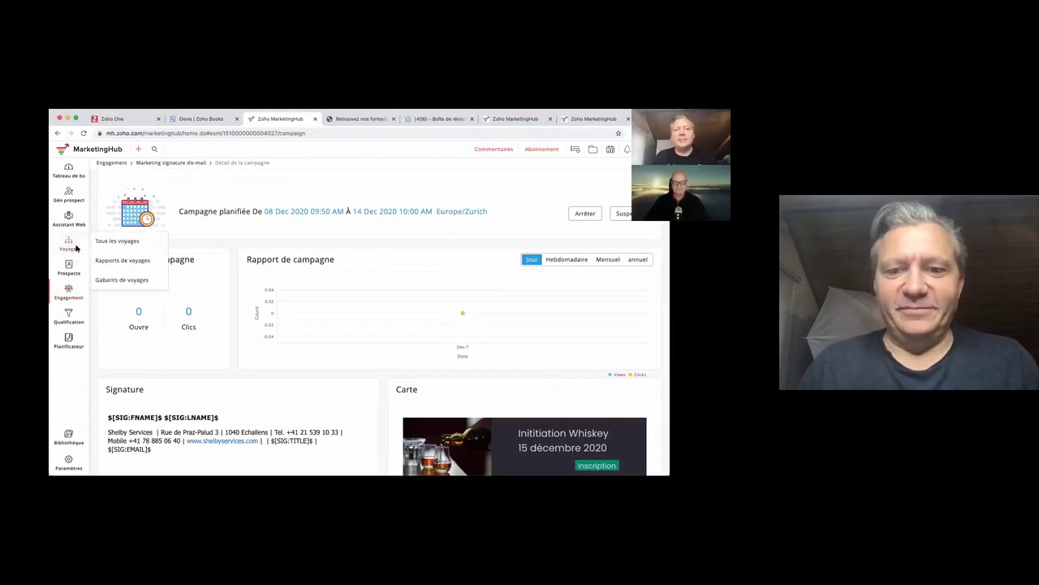